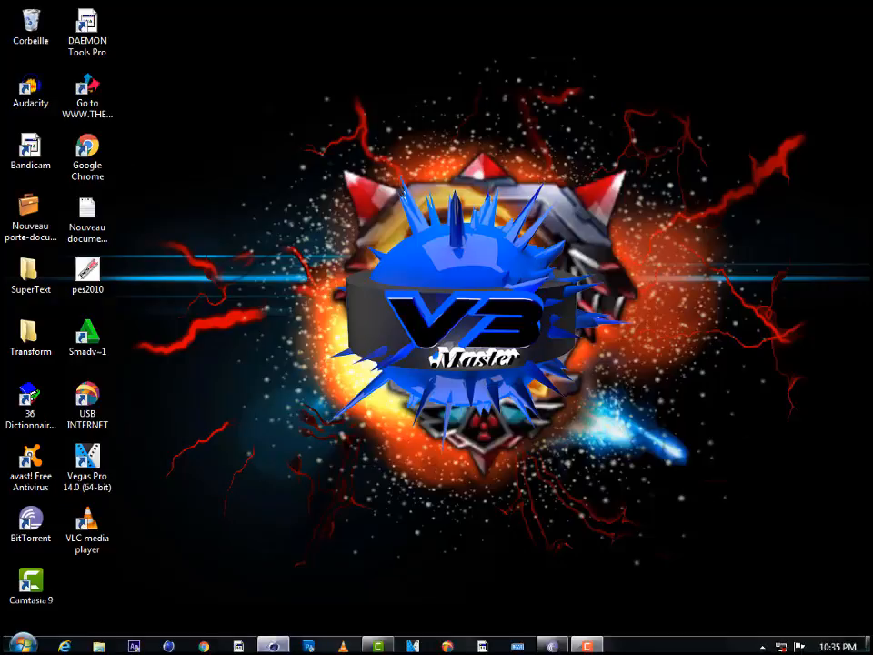
Switch to CINEMA 4D and add a MoGraph Mo Texte object to the empty scene
click(273, 645)
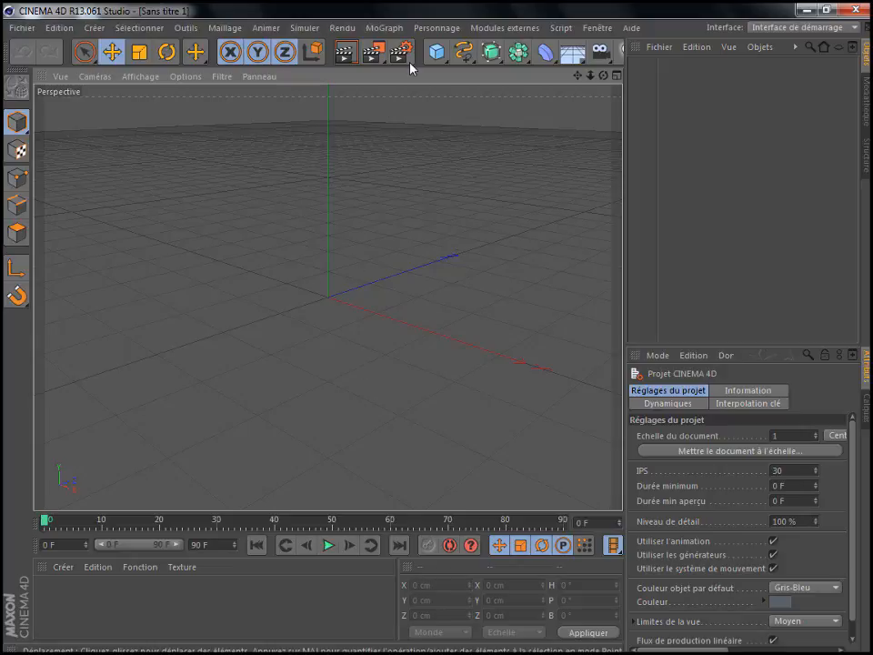
click(371, 29)
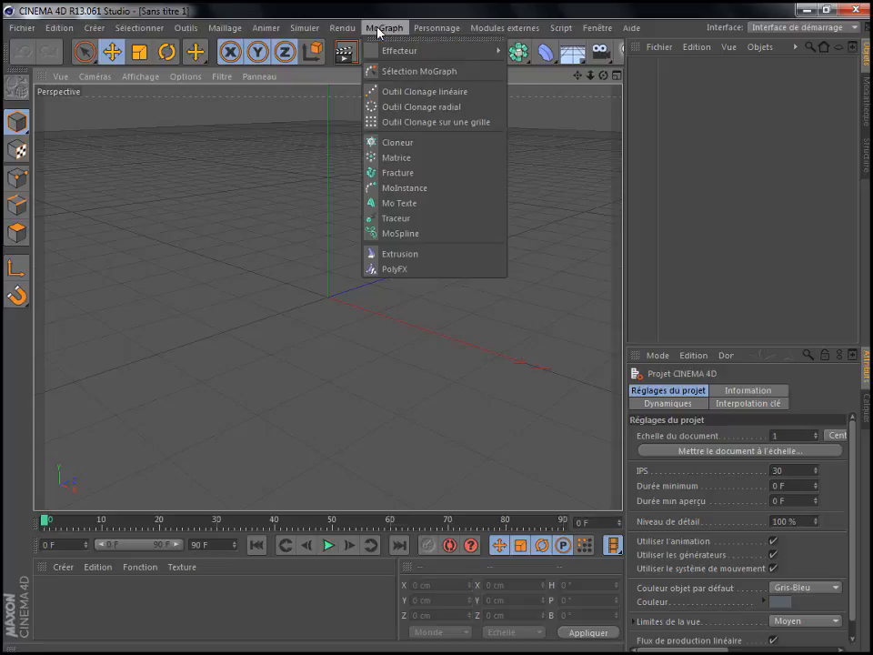
click(389, 209)
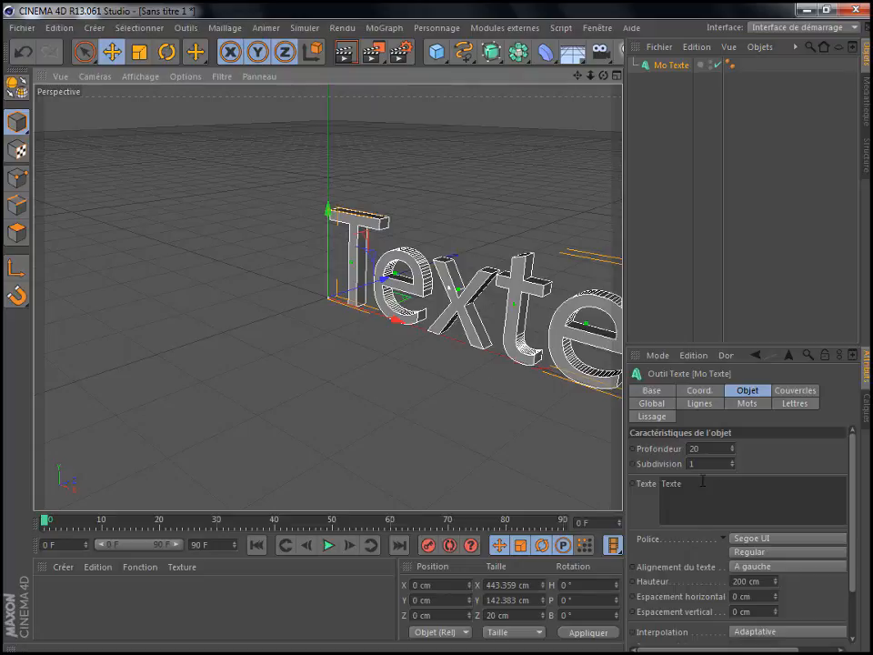
Replace the Mo Texte object's default text with "V3 MASTER" and dismiss the Windows colour-scheme prompt
drag(686, 483, 611, 481)
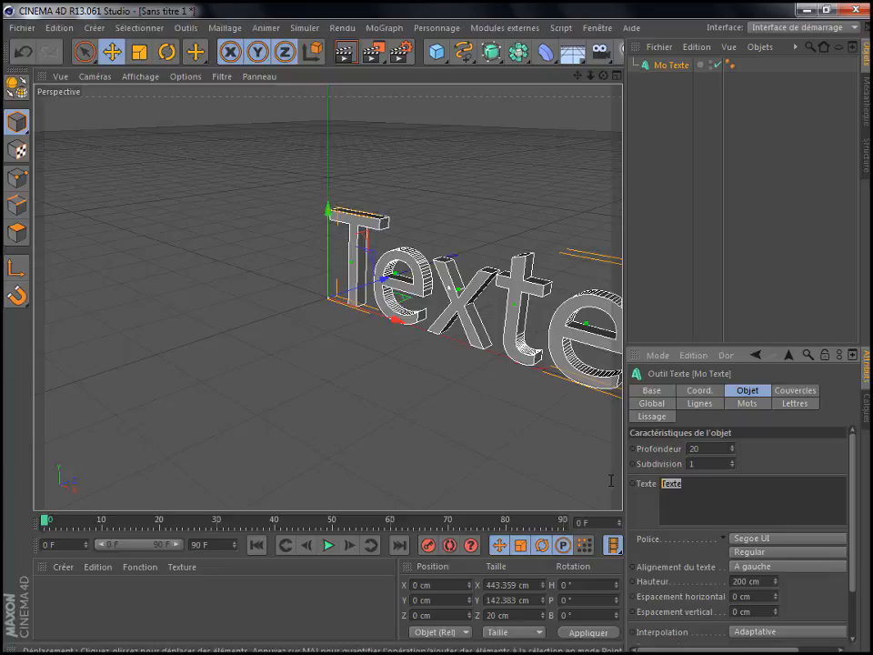
text(V)
key(BackSpace)
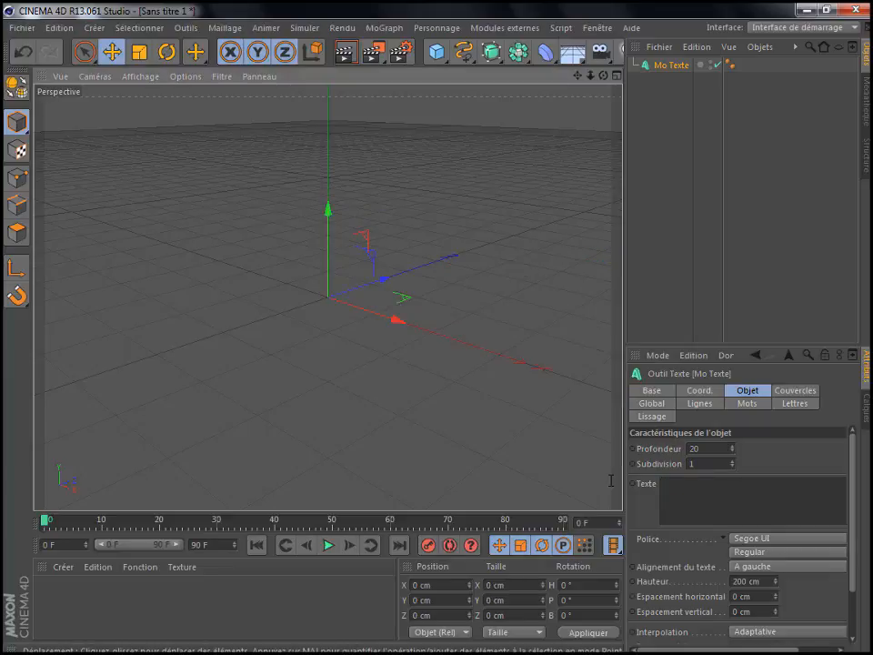
key(v)
click(707, 505)
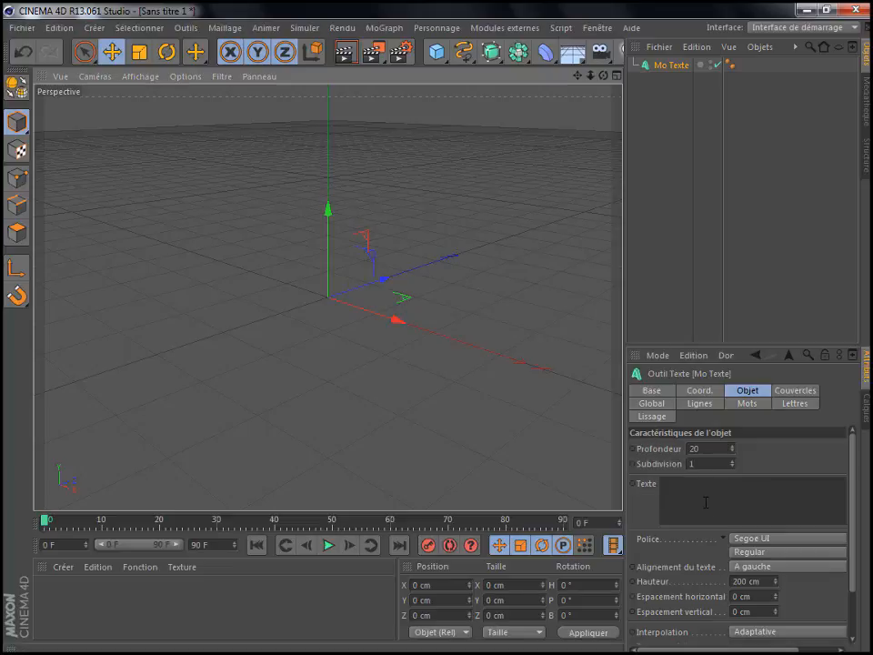
click(709, 496)
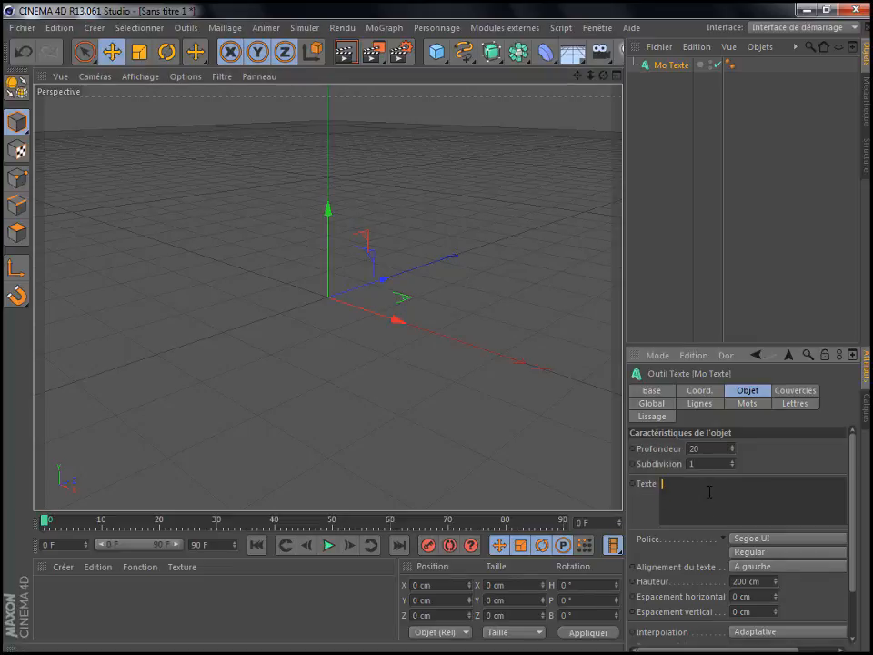
text(V3 MASTER)
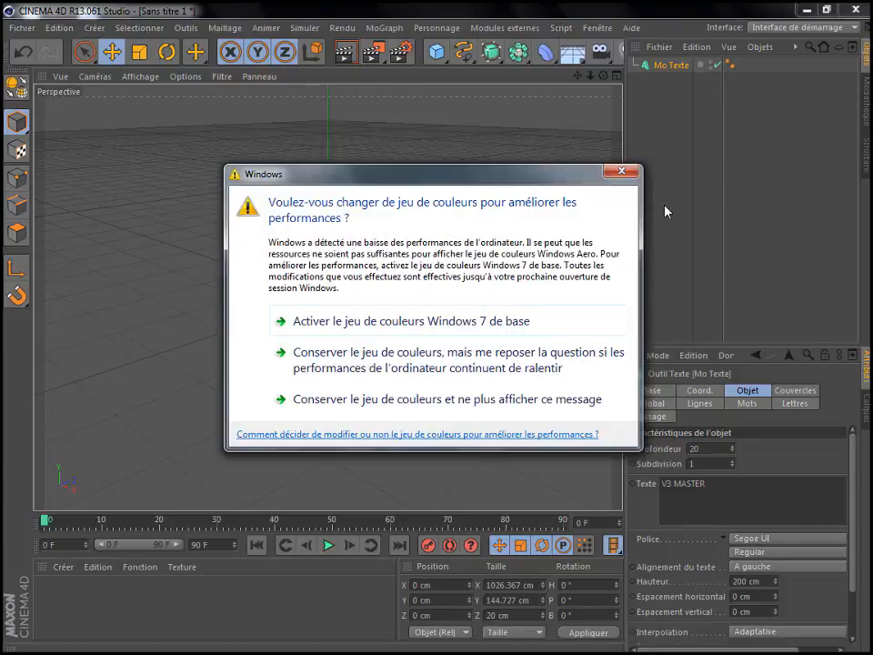
click(628, 172)
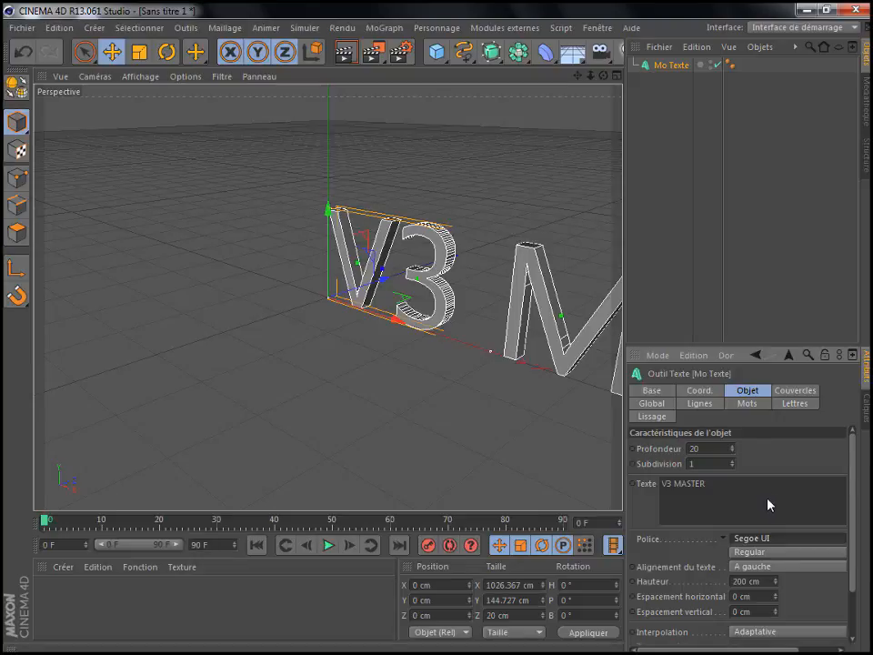
Change the font of the V3 MASTER text to MSU1
click(773, 538)
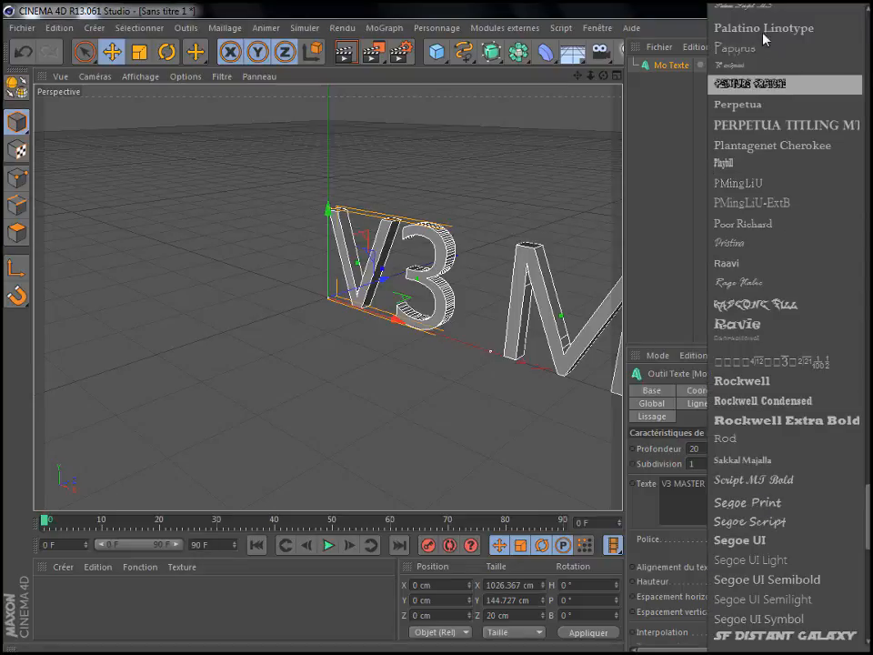
scroll(753, 218, up, 9)
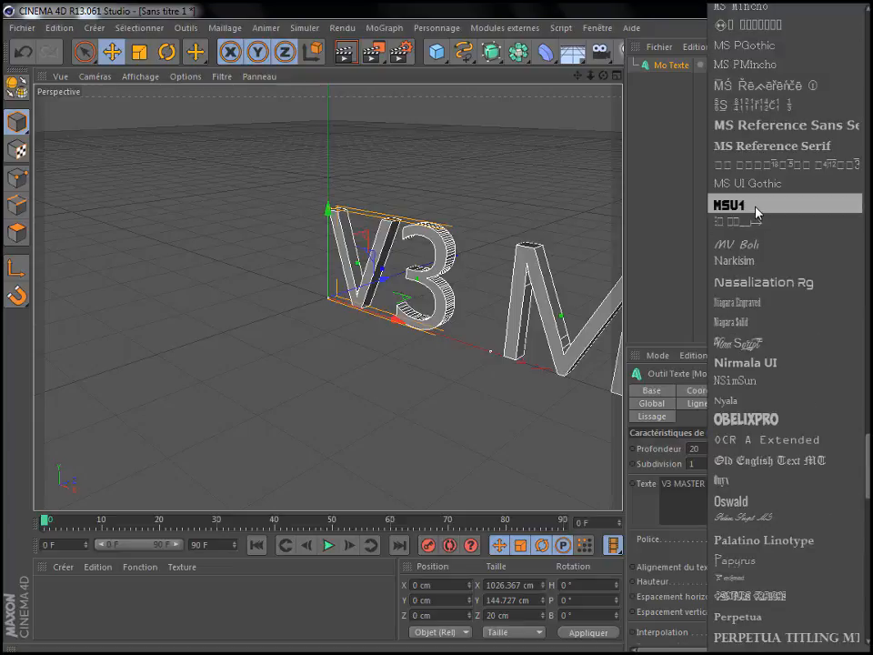
click(756, 205)
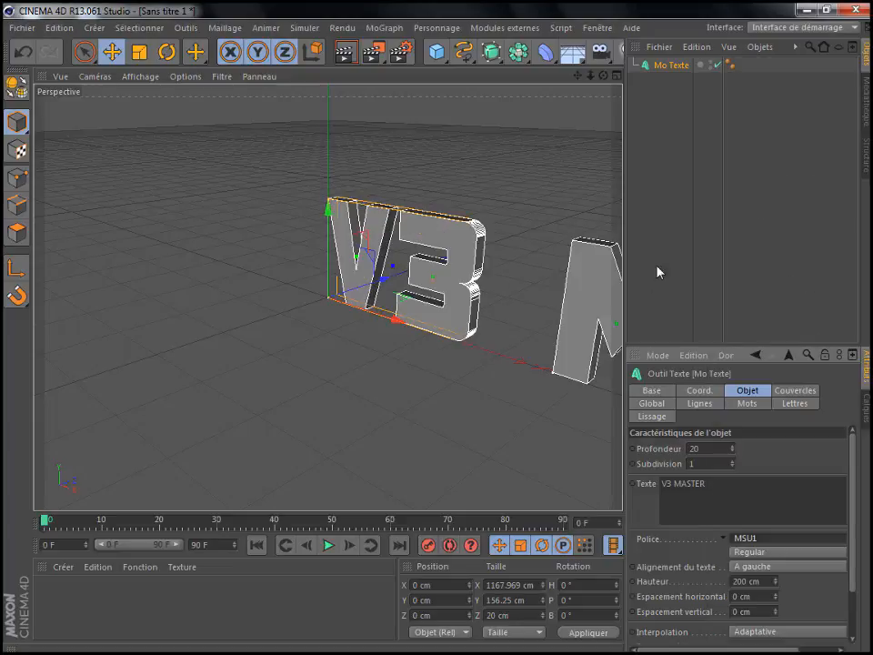
scroll(446, 314, down, 5)
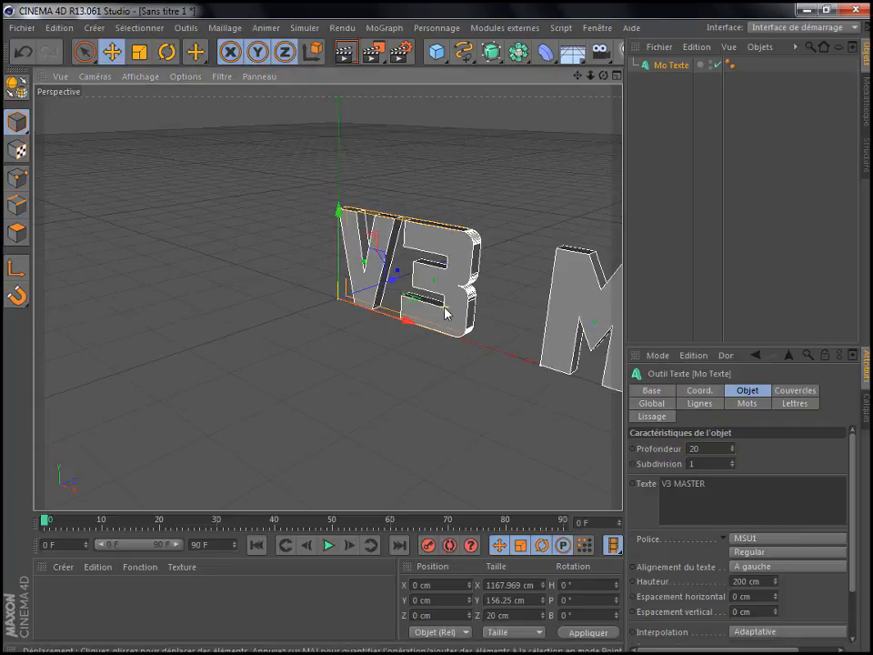
scroll(445, 318, up, 5)
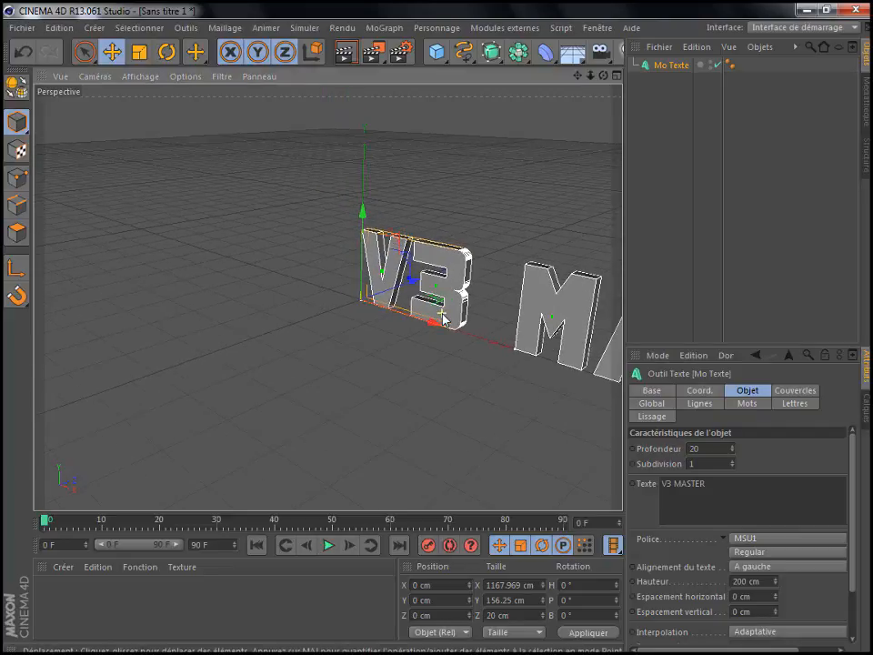
scroll(443, 314, down, 2)
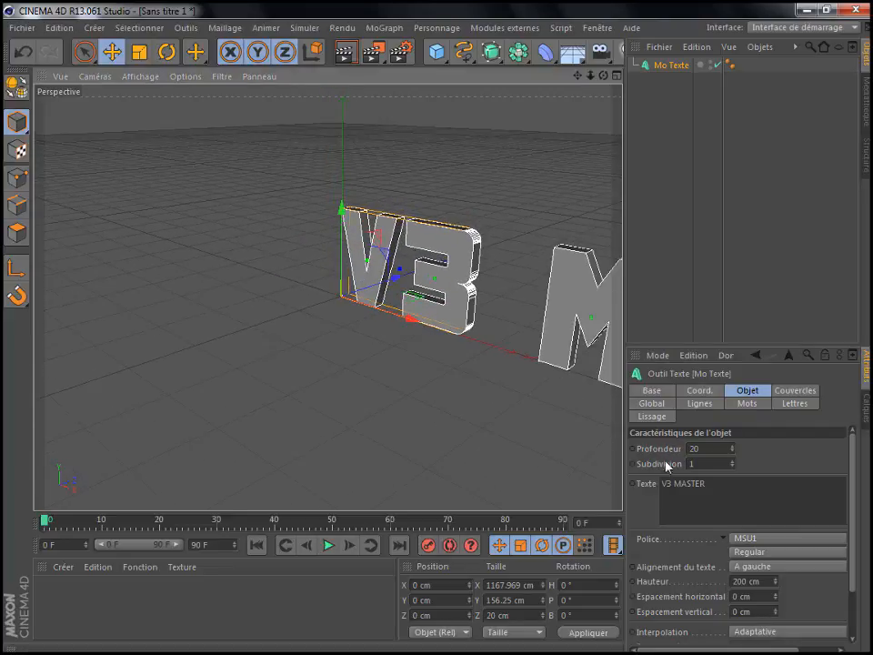
Set the text's height (Hauteur) to 150 cm
click(770, 582)
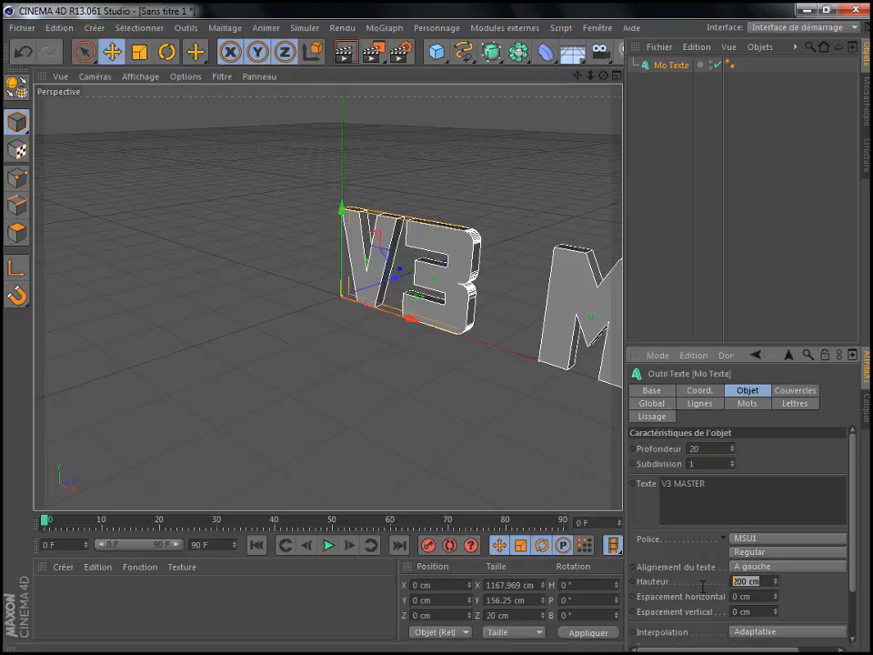
text(150)
key(Return)
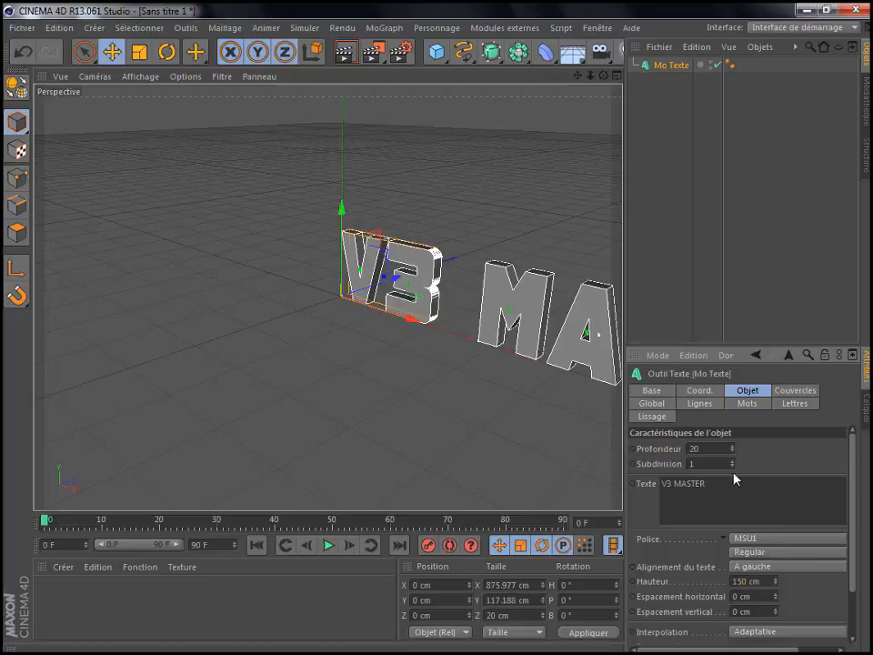
Set both the start (Début) and end (Fin) caps of the text to Couvercle et biseau
click(778, 391)
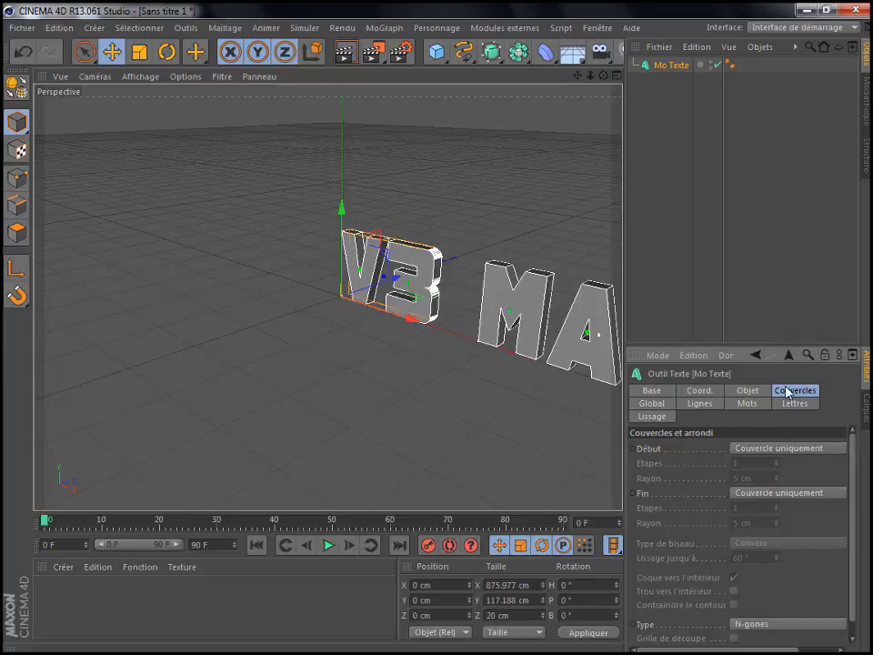
click(750, 455)
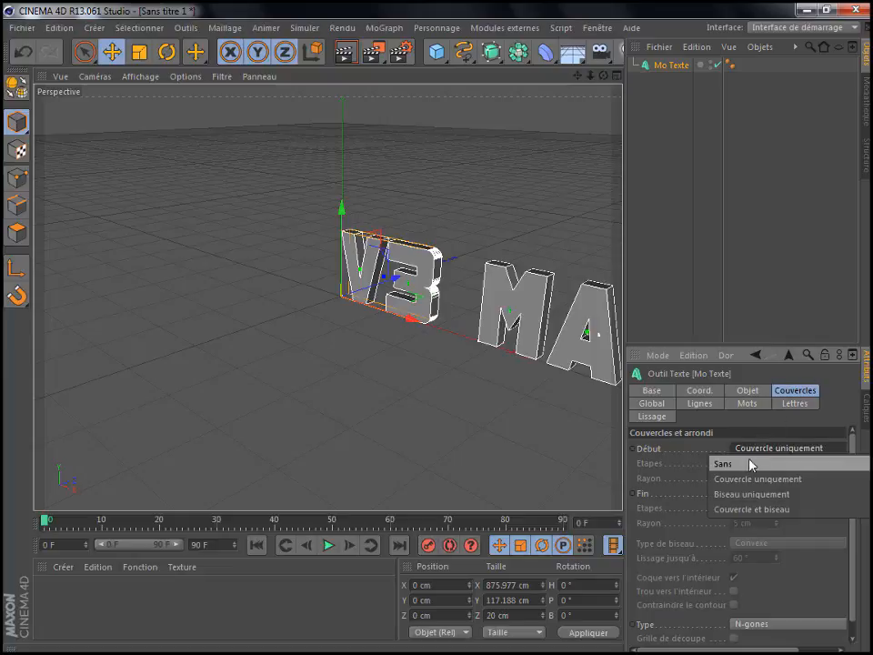
click(743, 512)
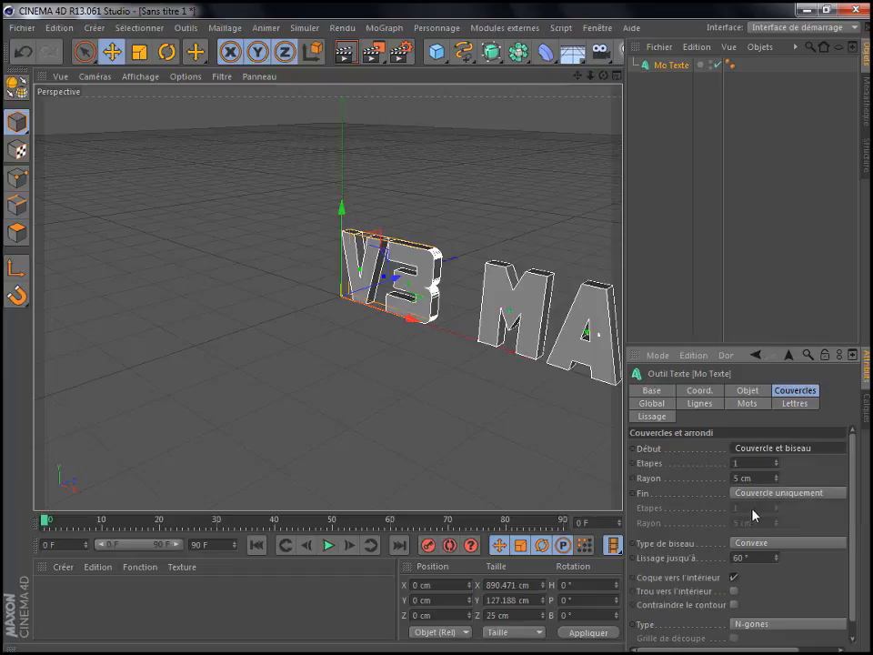
click(775, 493)
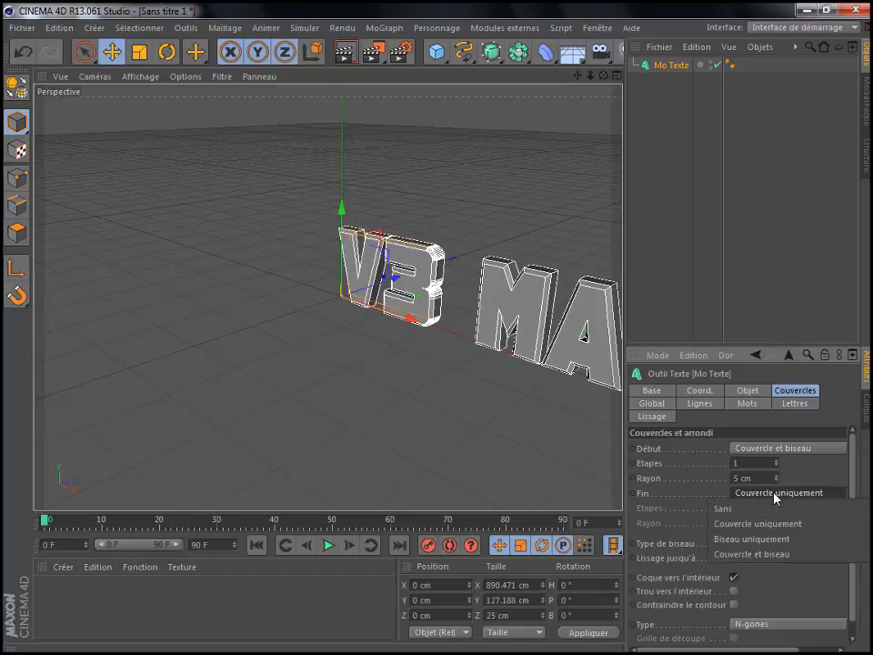
click(744, 553)
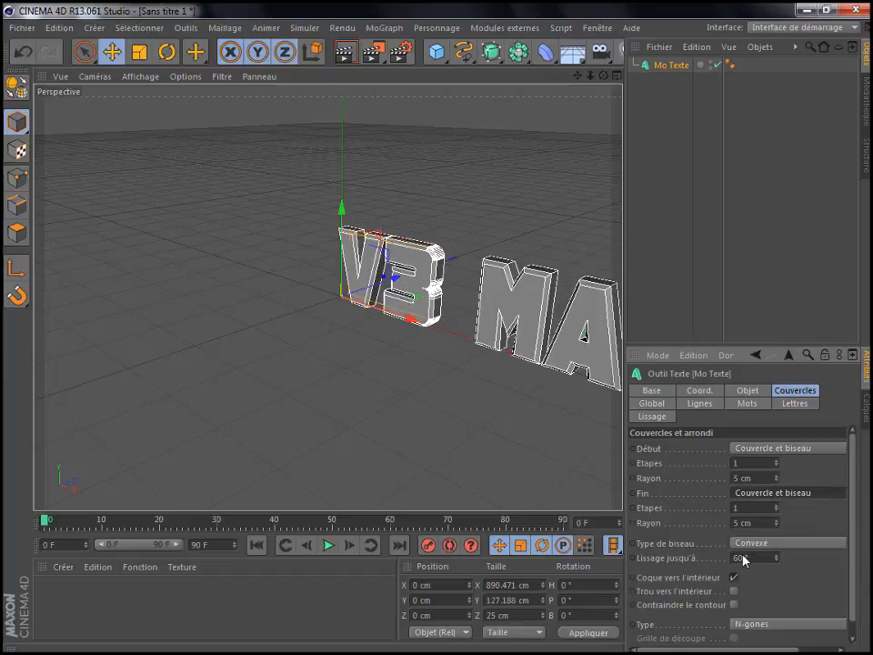
Set the bevel steps (Etapes) to 5 for both the start and end caps
click(748, 464)
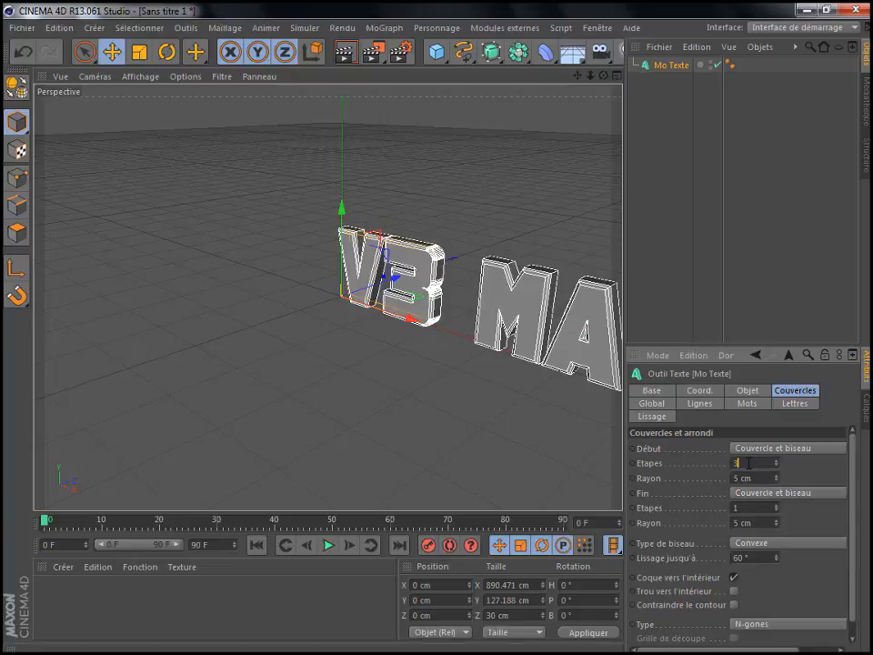
scroll(749, 463, up, 1)
scroll(748, 463, up, 1)
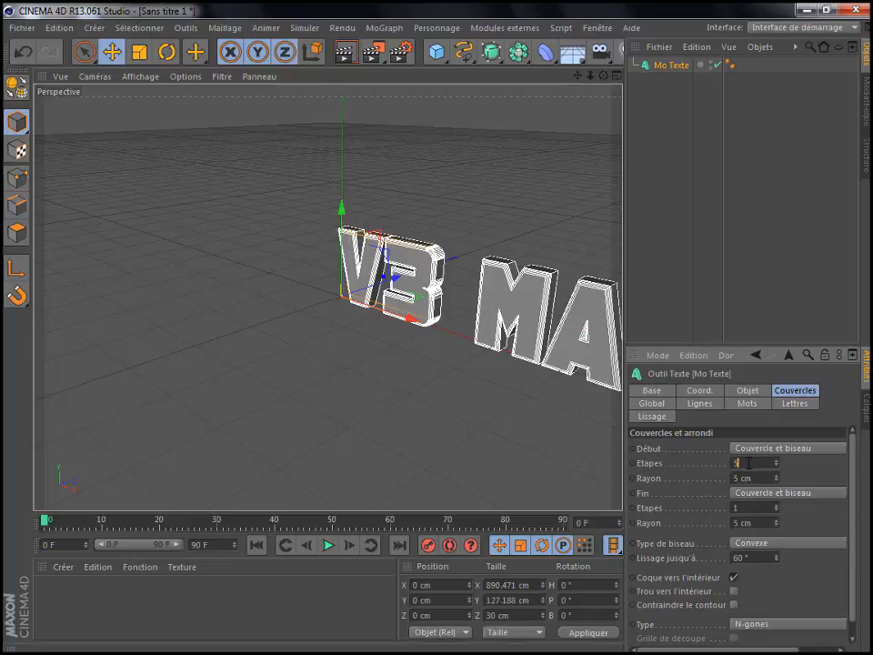
click(750, 511)
scroll(749, 510, up, 4)
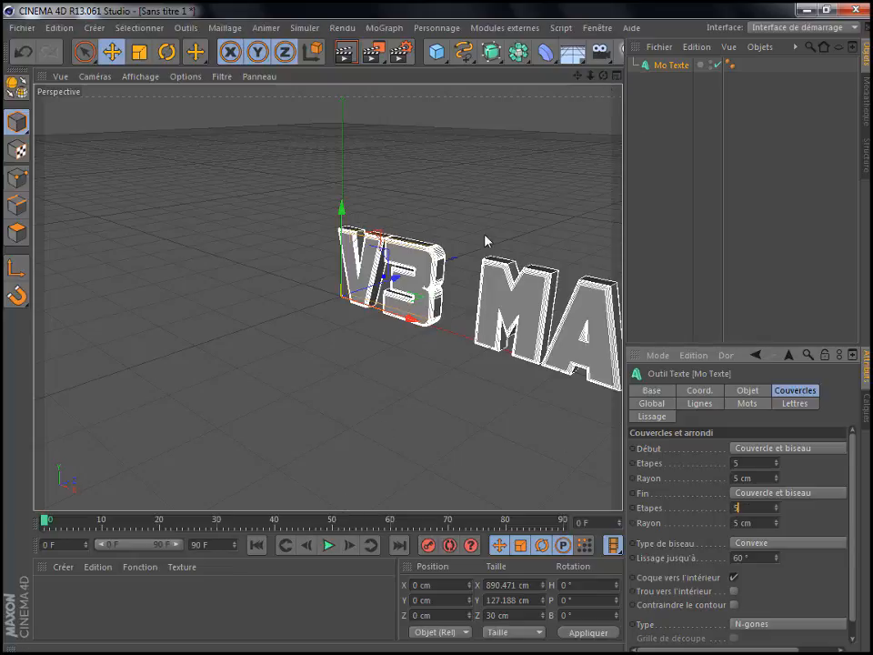
Move the text along the X axis to about -445.7 cm so it is centred on the origin, and dismiss the Windows prompt
drag(405, 319, 254, 293)
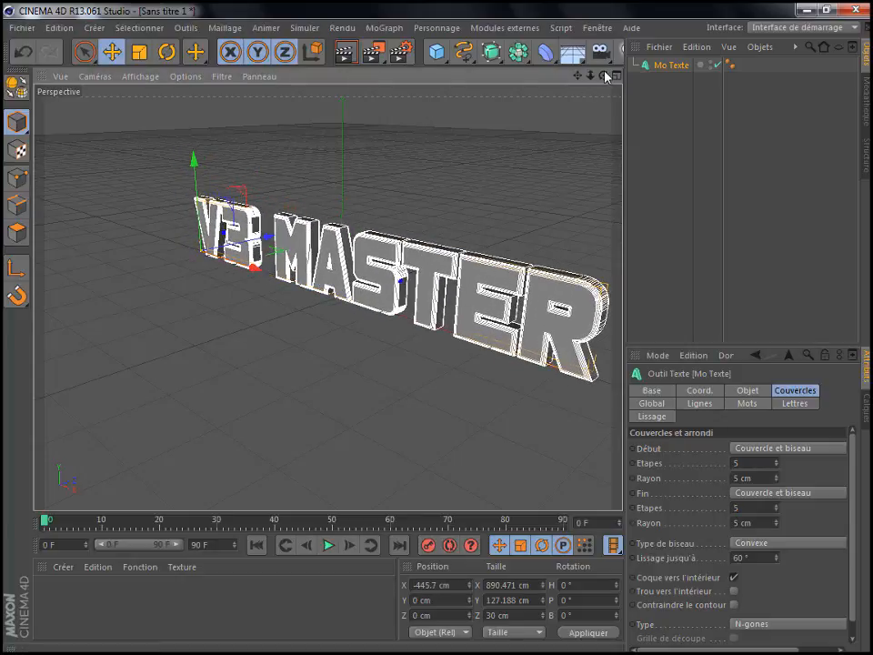
mouse_move(604, 75)
mouse_down()
mouse_move(623, 66)
mouse_move(603, 77)
mouse_up()
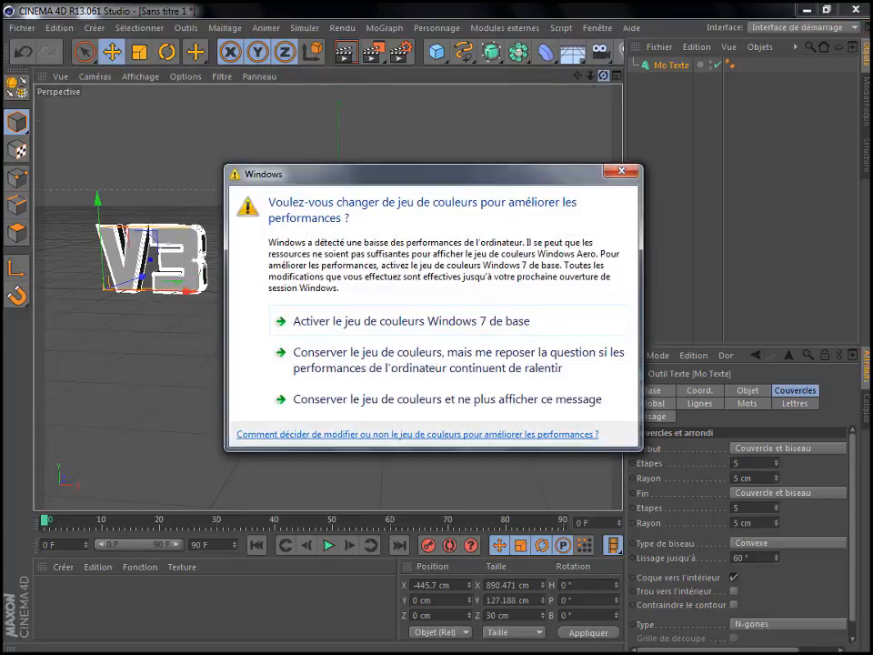
click(614, 172)
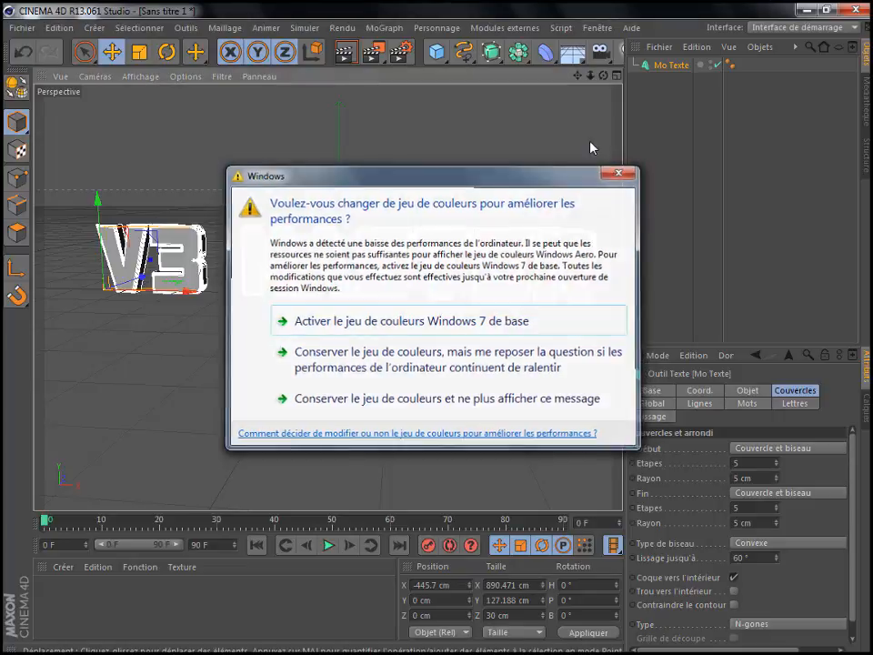
drag(604, 76, 594, 77)
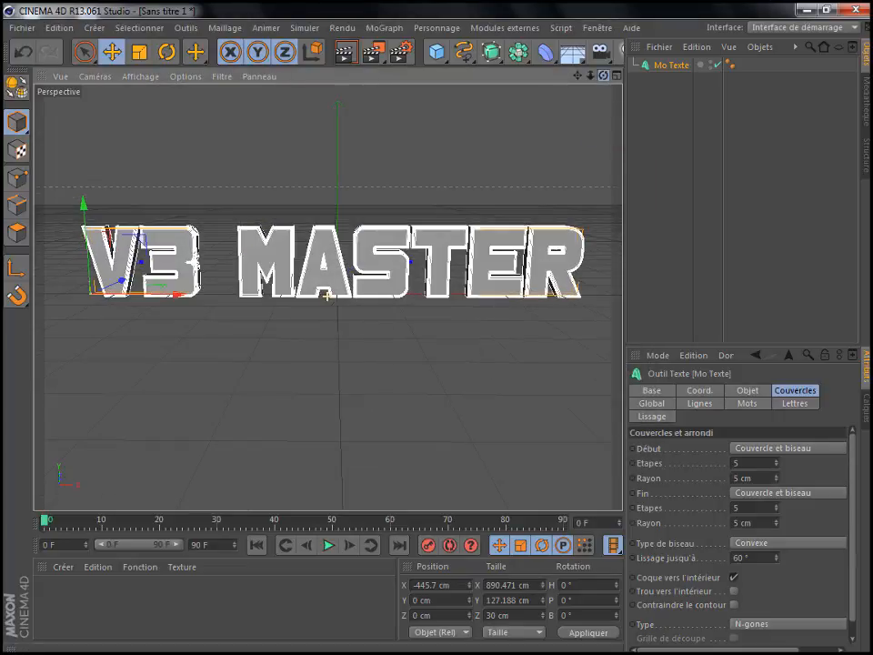
Render the active view to preview the bevelled text, and deselect the text object
click(349, 56)
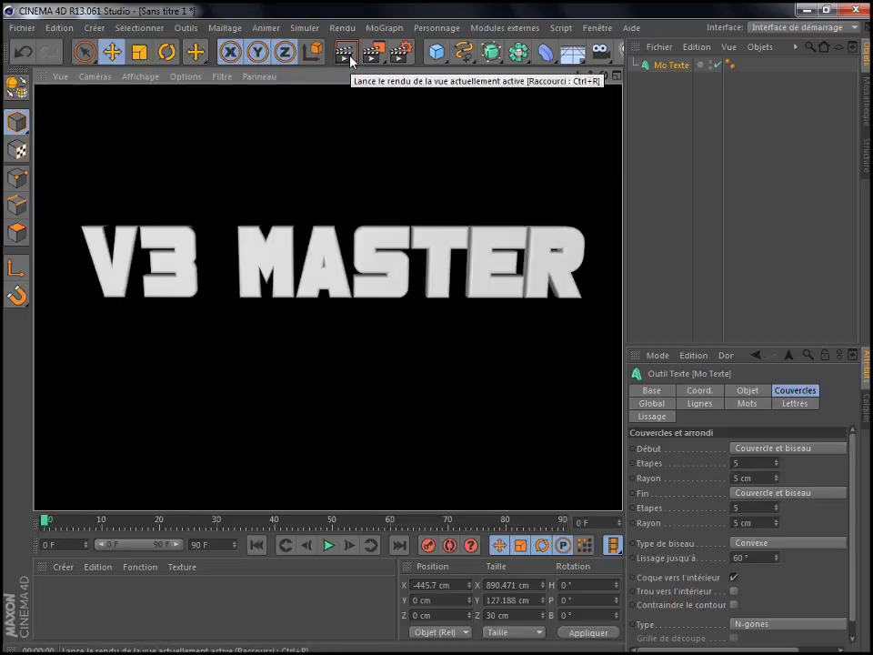
click(651, 96)
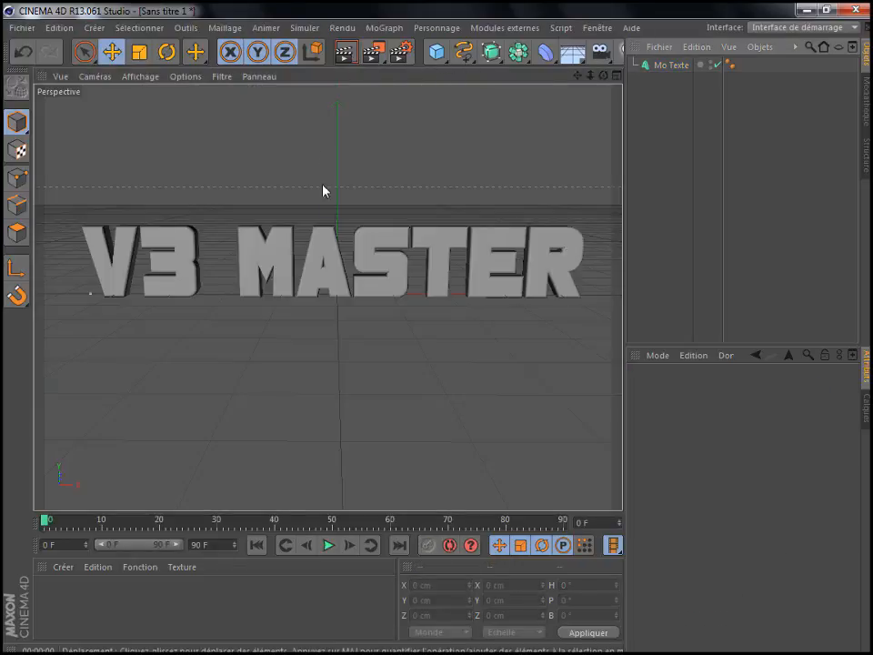
scroll(318, 251, down, 2)
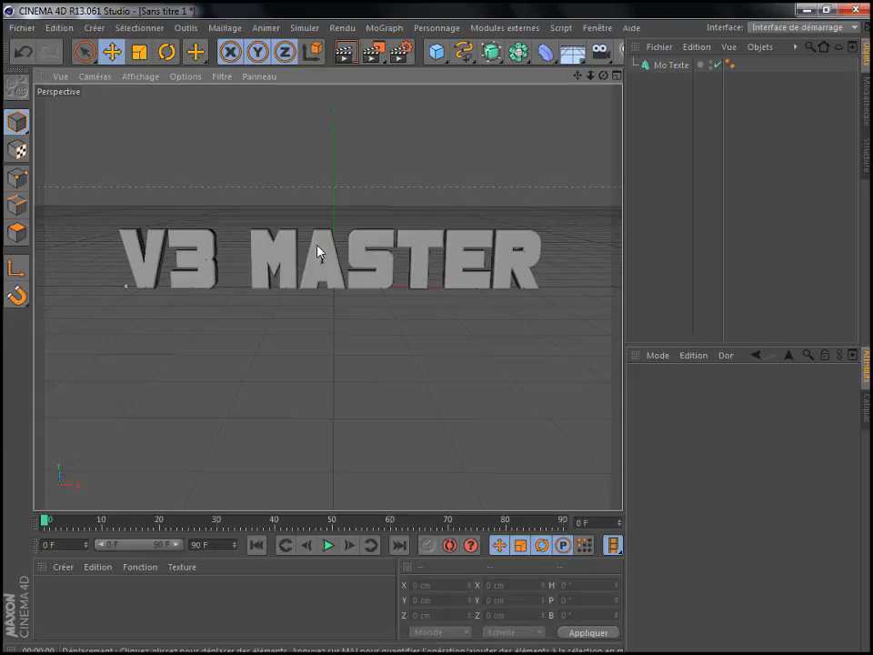
scroll(317, 252, up, 1)
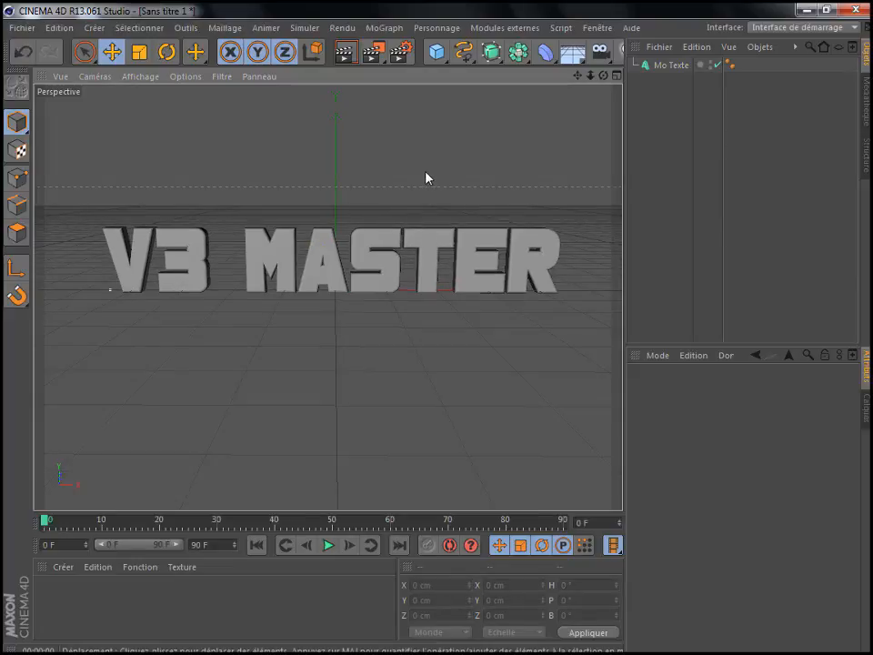
Add a floor (Sol) object to the scene and duplicate it
click(572, 53)
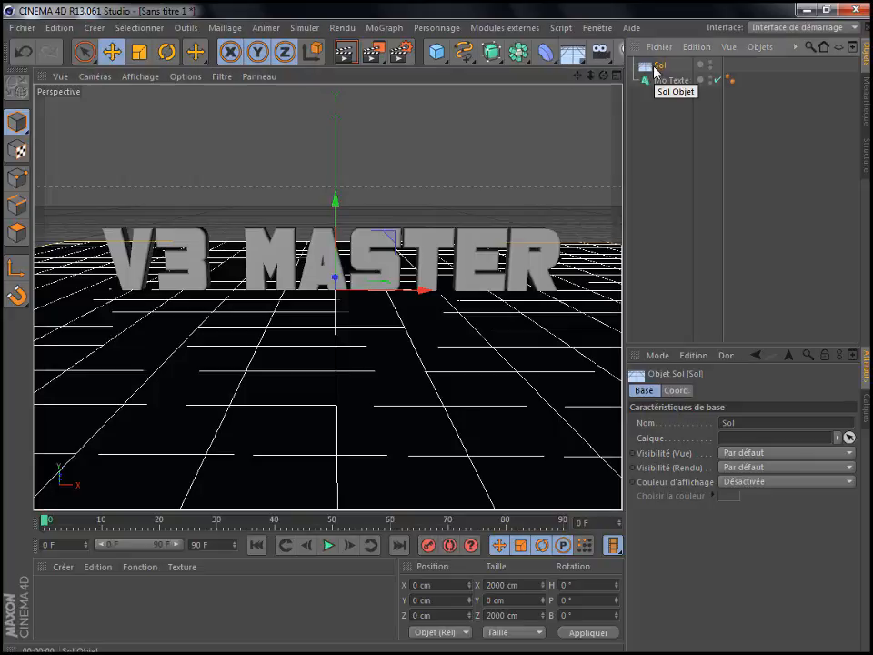
key(ctrl+v)
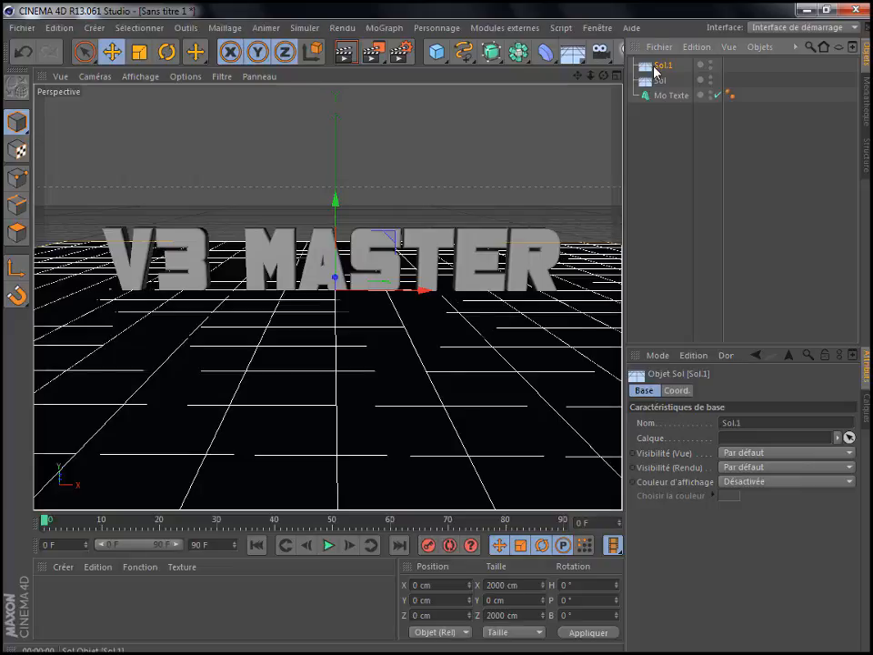
Delete the extra pasted floor copy and try to set the remaining duplicate's pitch rotation to 90°
key(ctrl+v)
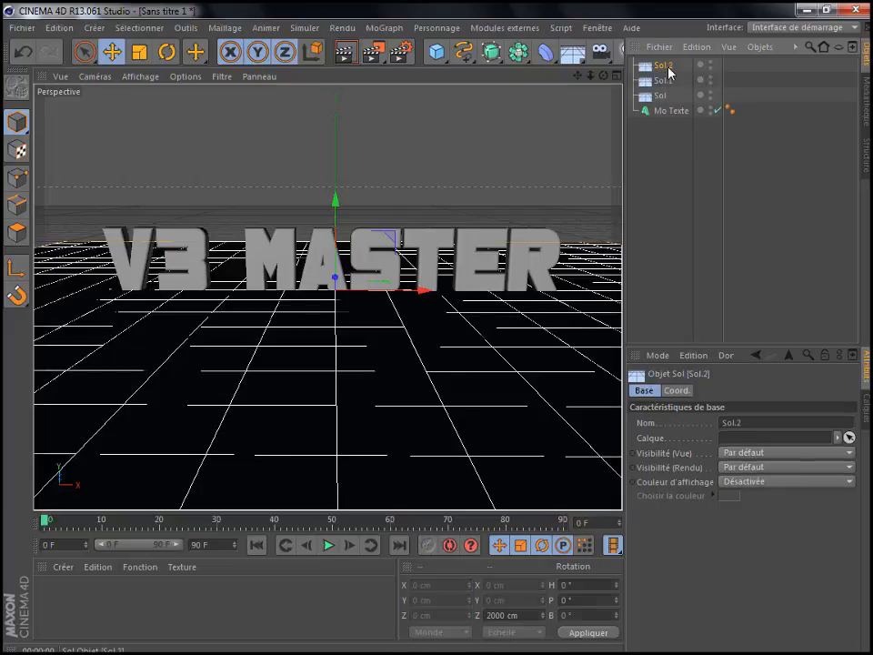
key(Delete)
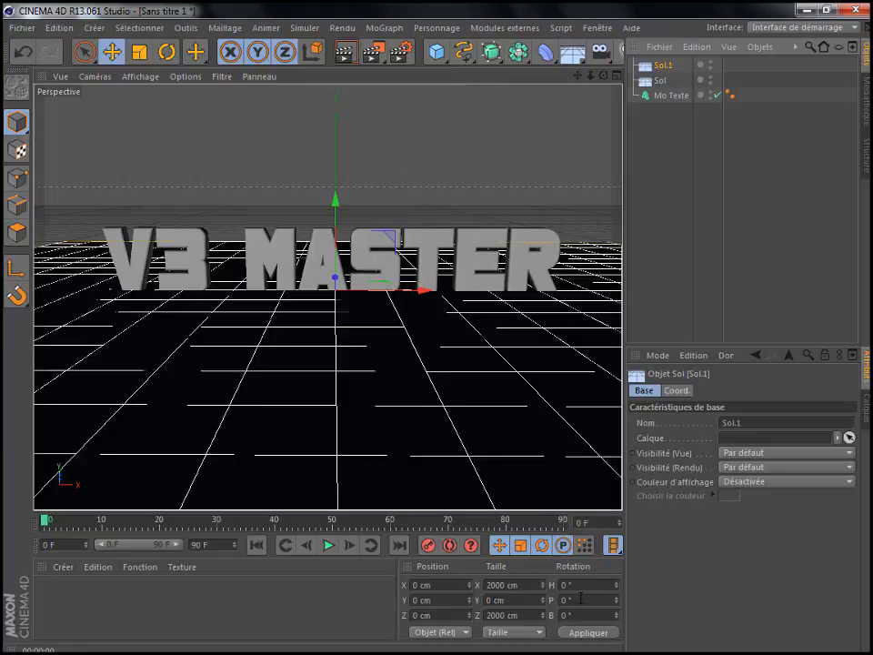
drag(578, 597, 537, 597)
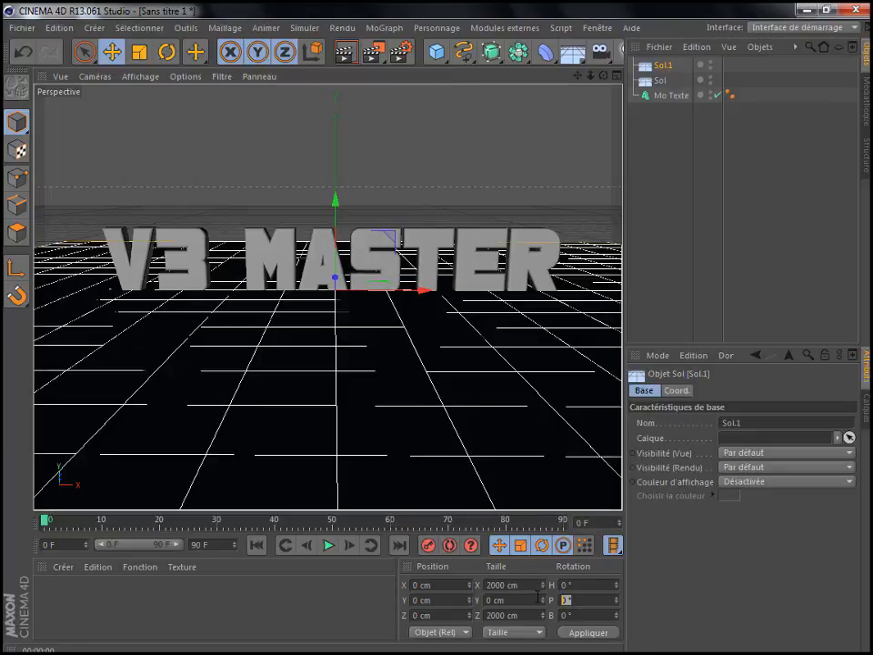
text(90)
key(Return)
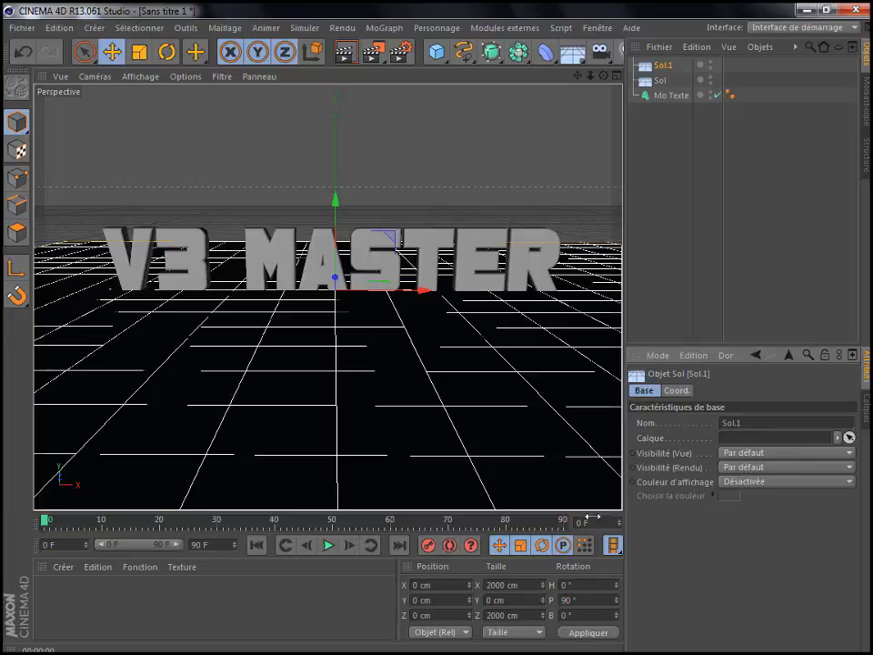
click(659, 70)
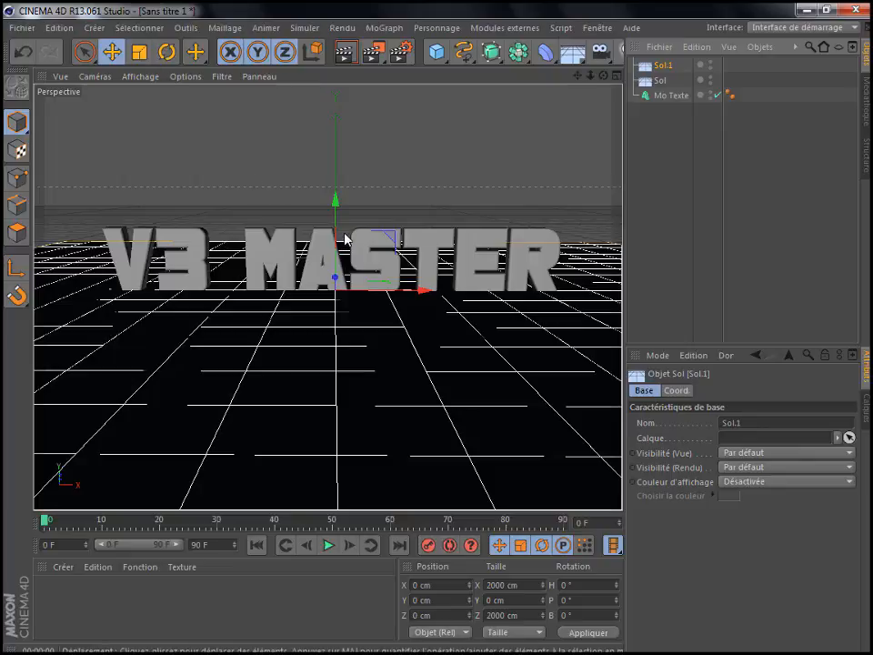
Rotate the duplicate floor upright to a pitch of about -93.7° to form a back wall, dismissing the Windows prompt
click(167, 52)
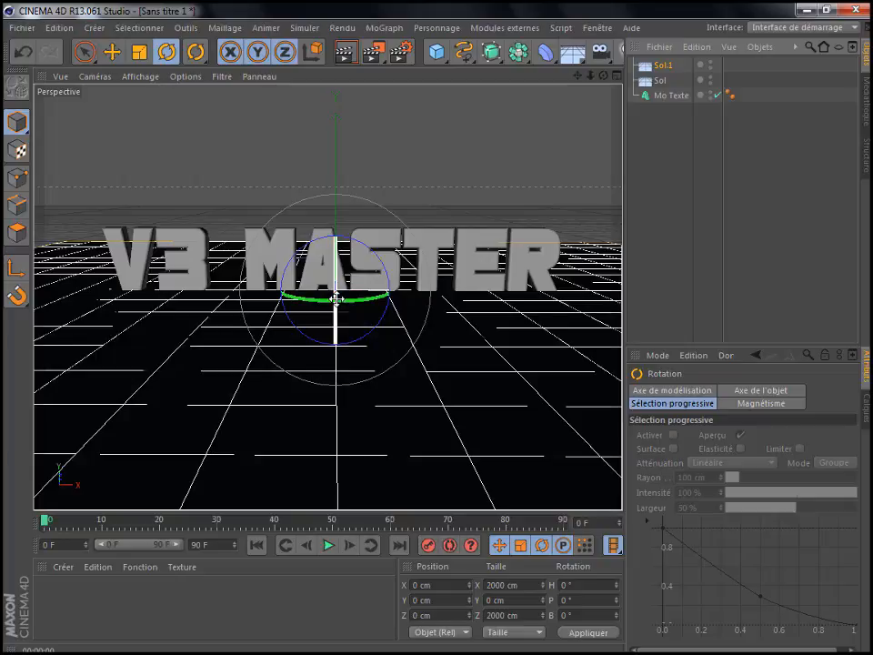
drag(335, 295, 422, 156)
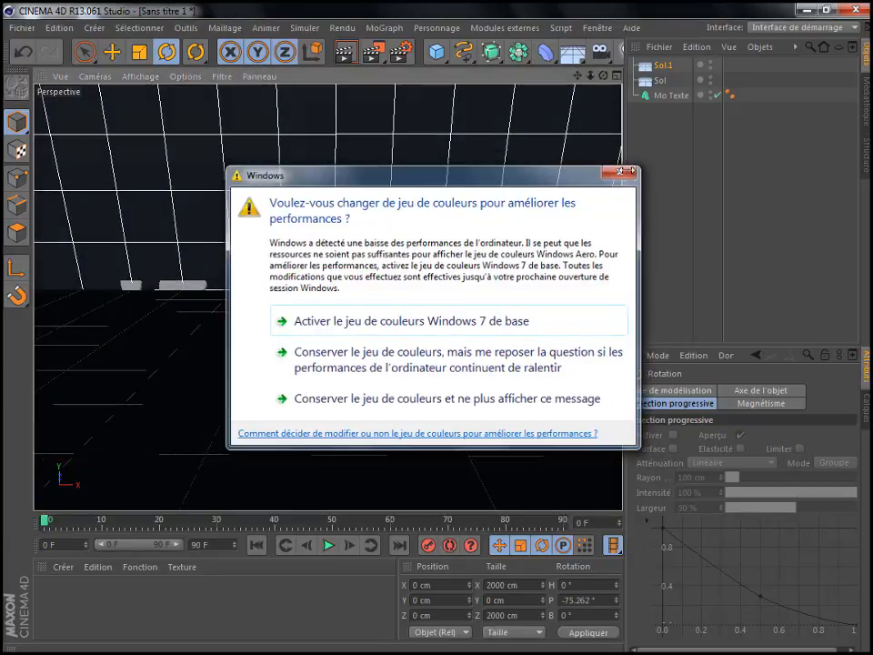
click(621, 171)
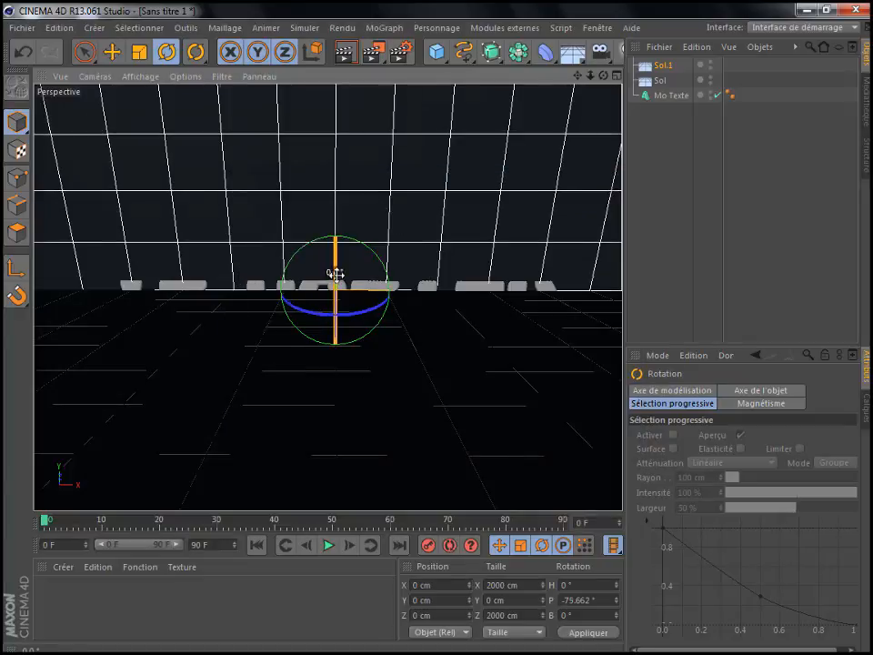
mouse_move(336, 274)
mouse_down()
mouse_move(343, 251)
mouse_move(346, 261)
mouse_up()
Move the upright floor behind the text to about Z 125 cm and Y -8 cm, and render the front view as a preview
click(112, 52)
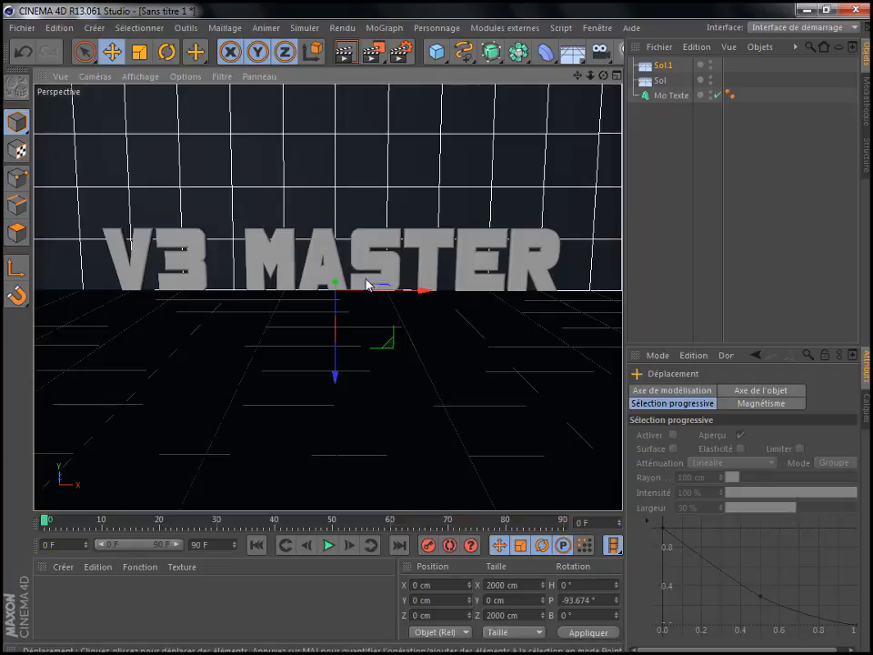
drag(602, 76, 454, 214)
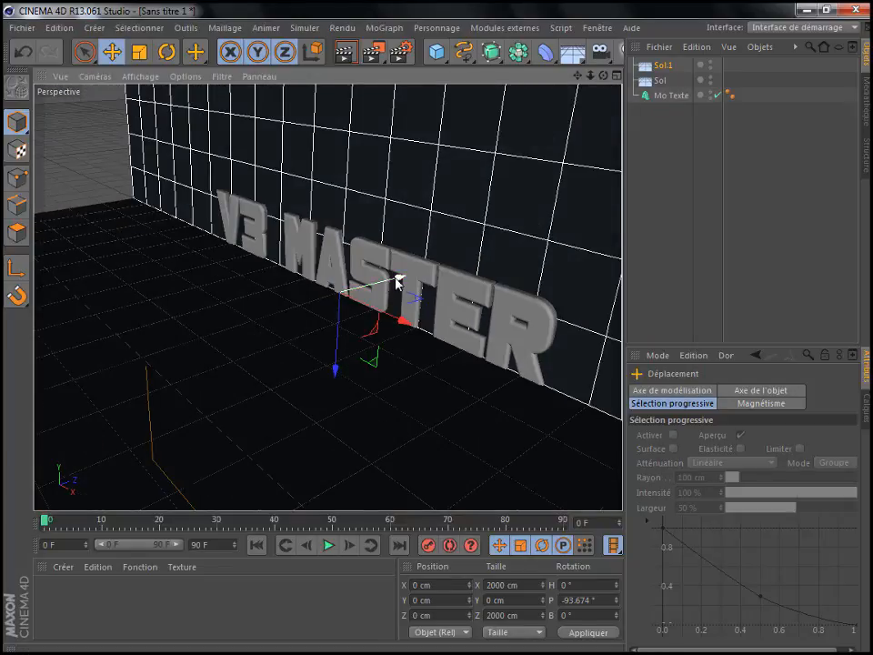
drag(398, 282, 435, 283)
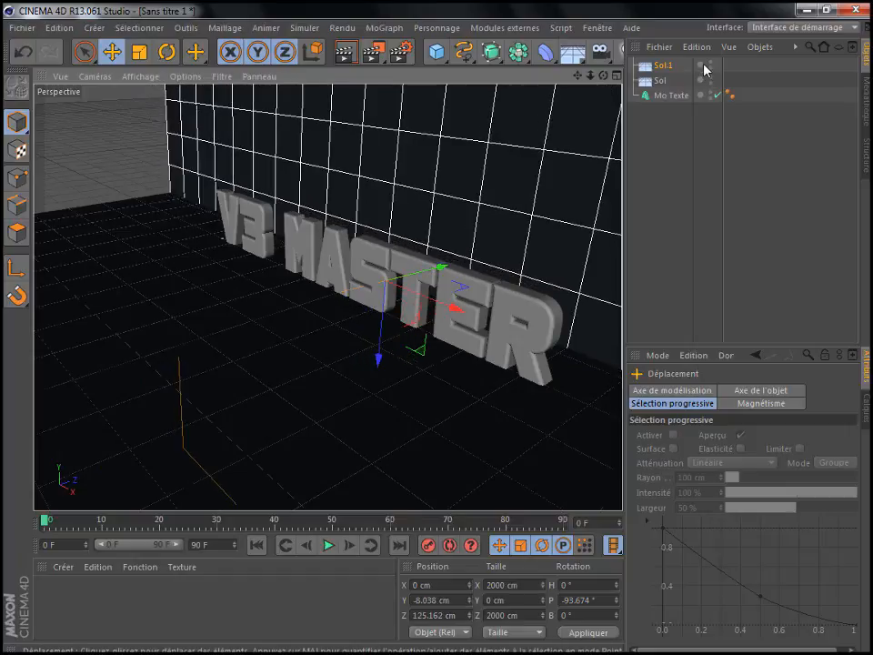
drag(604, 75, 712, 45)
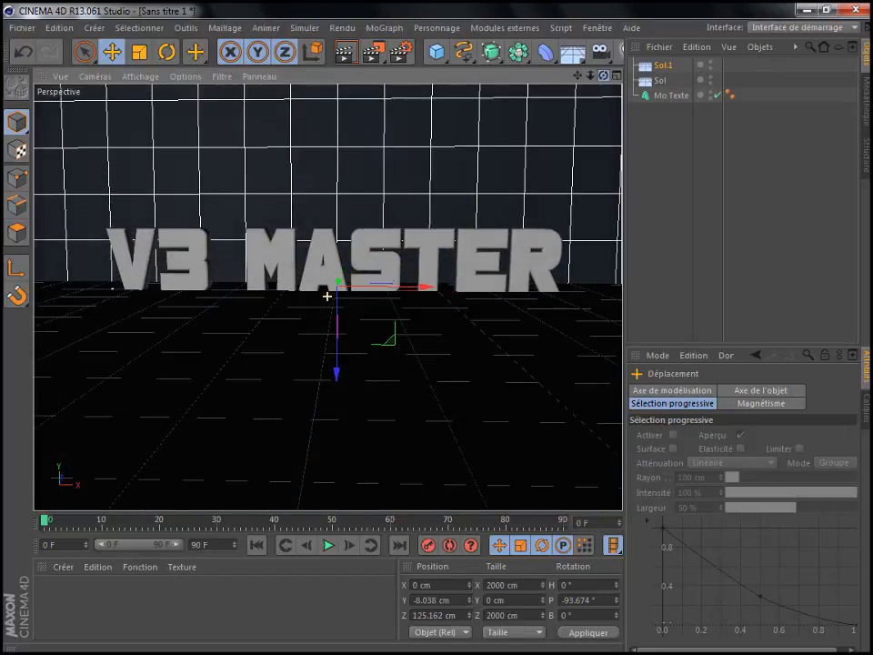
click(344, 56)
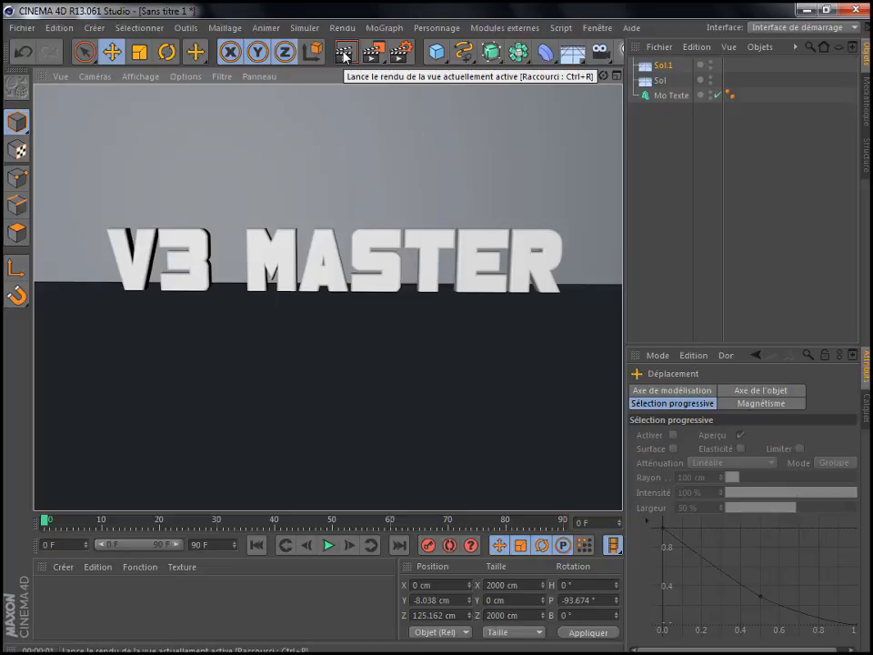
click(657, 177)
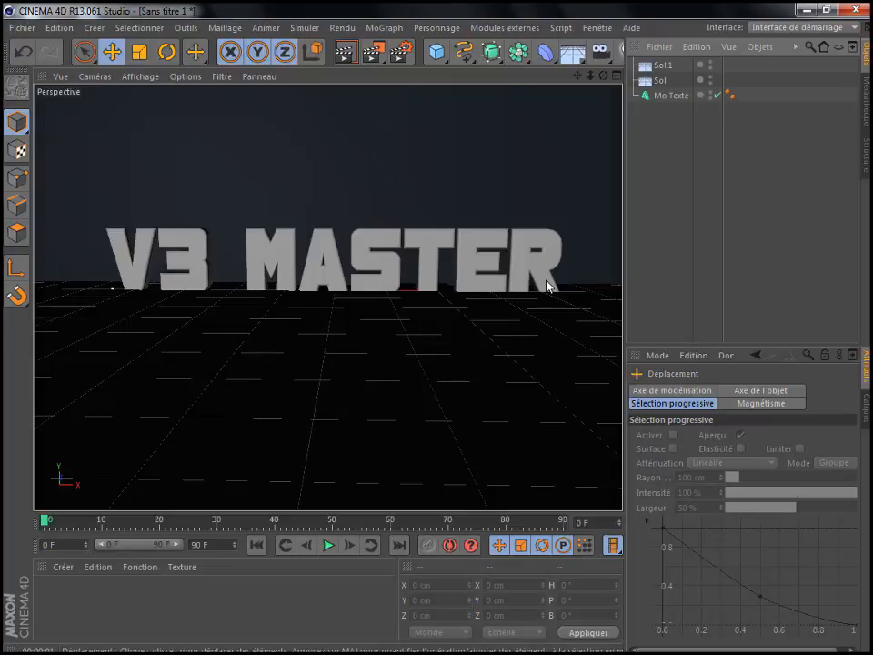
Create a new material and set its colour to dark red (R 96, V 0, B 0)
double_click(226, 604)
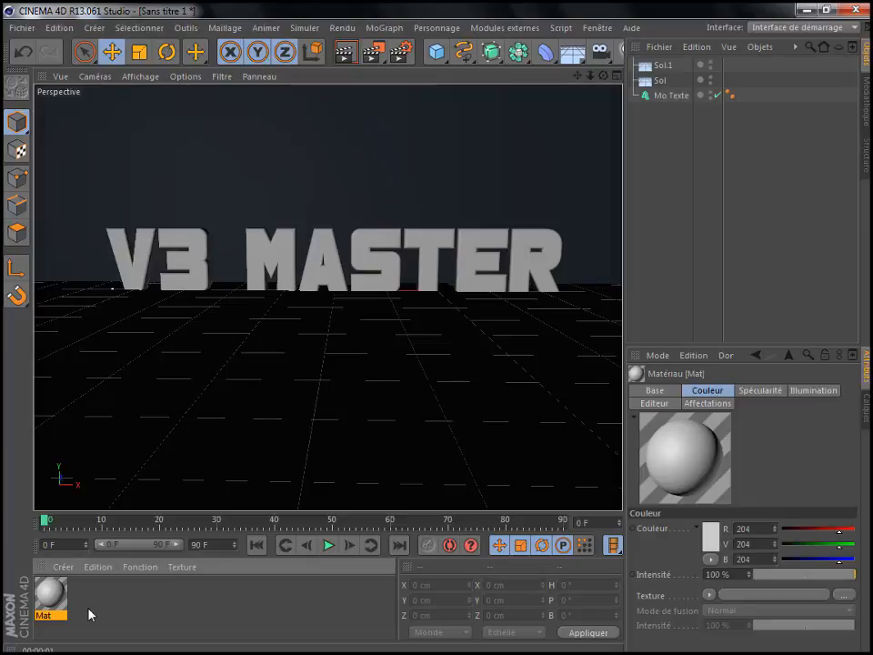
double_click(50, 600)
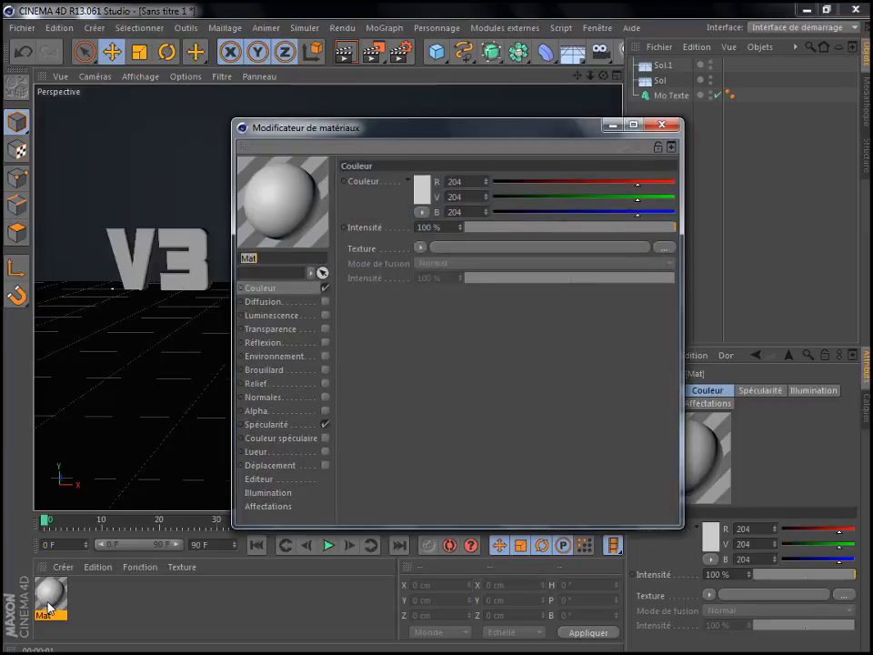
click(421, 188)
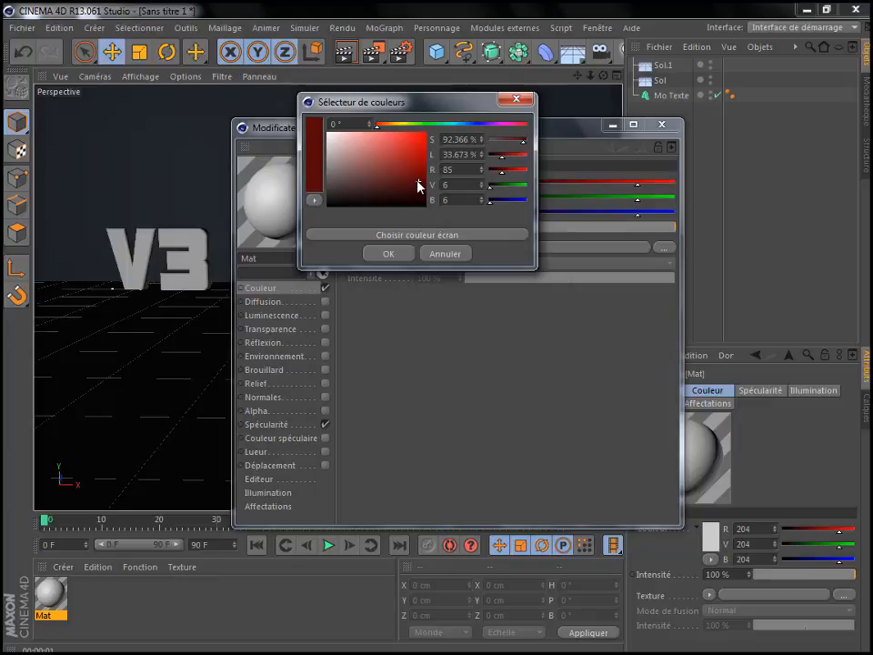
drag(419, 186, 427, 182)
click(389, 254)
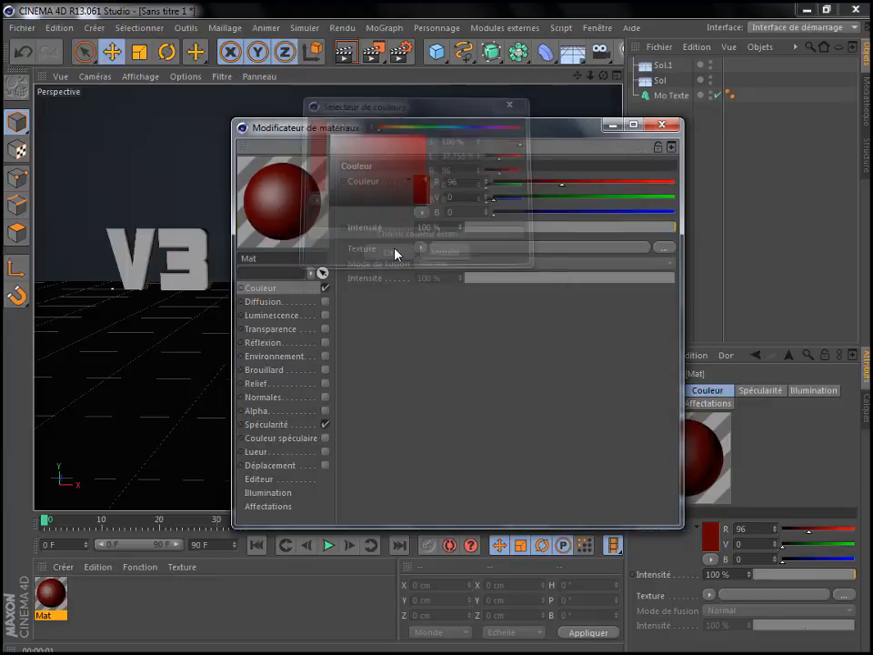
Disable specularity on the red material and enable reflection at a low intensity
click(320, 425)
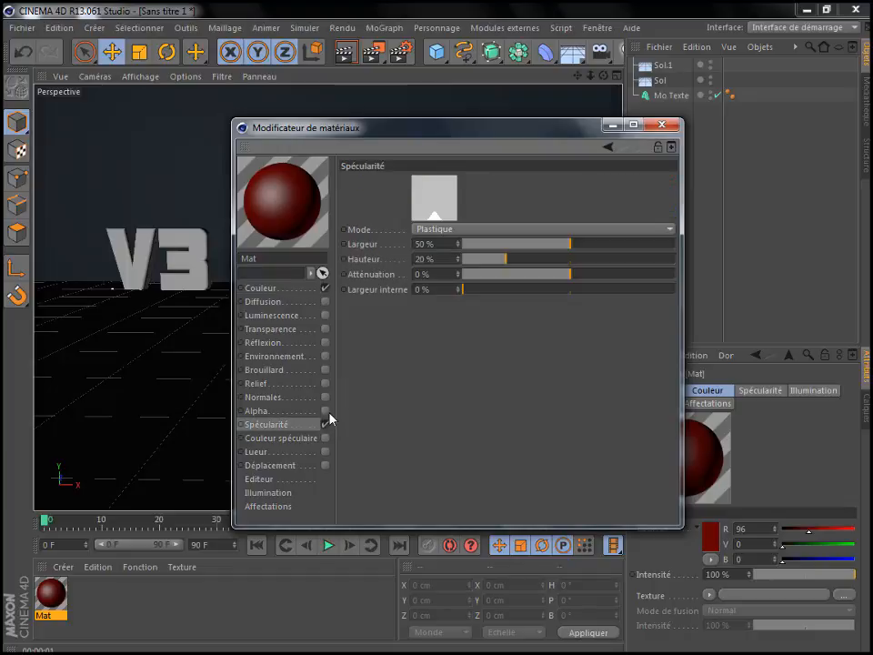
click(325, 424)
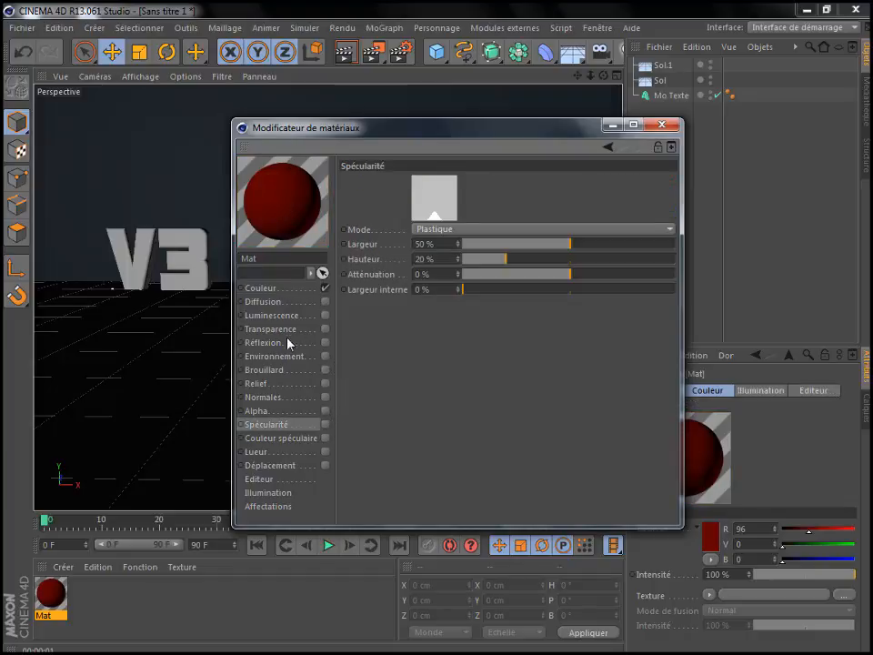
click(286, 343)
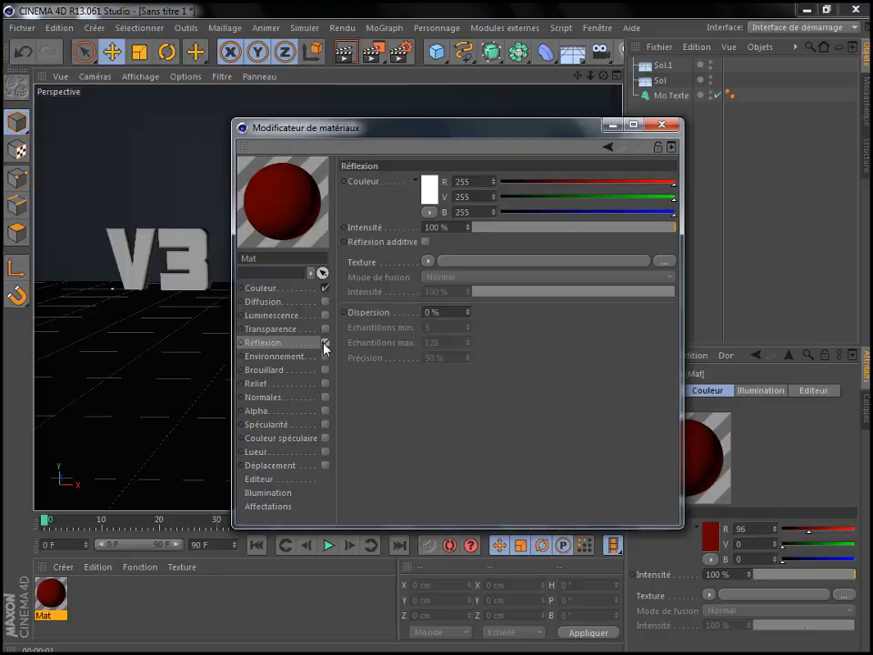
click(596, 226)
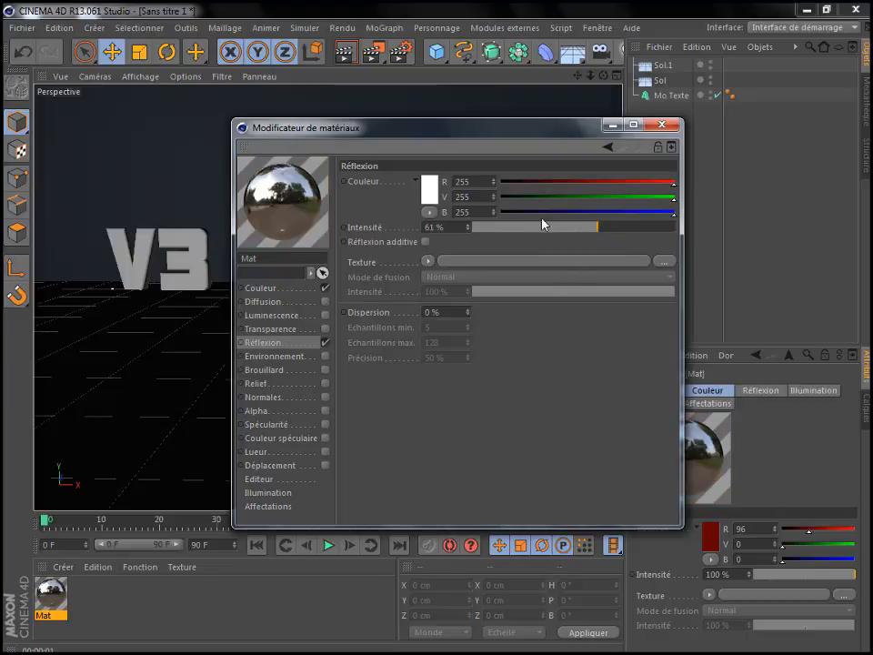
drag(544, 224, 512, 229)
click(669, 125)
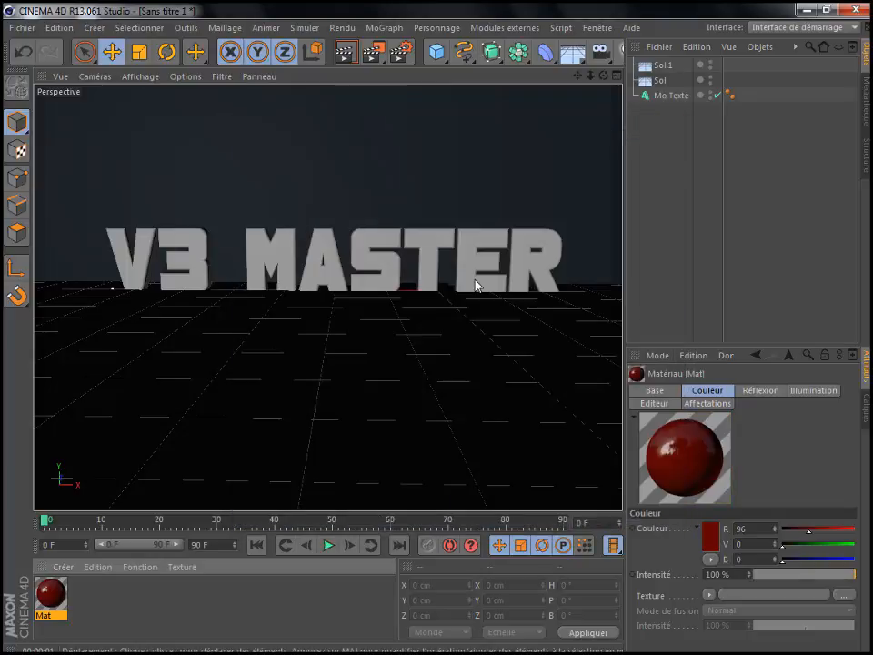
Create a second material in the default light grey and enable reflection at 15 % intensity, dismissing the Windows prompt
double_click(201, 619)
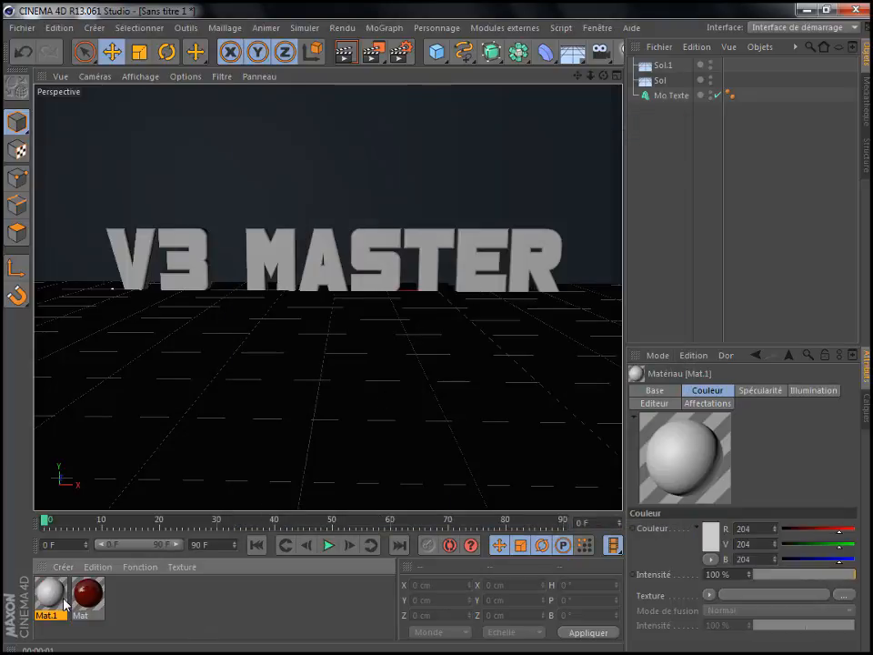
double_click(64, 600)
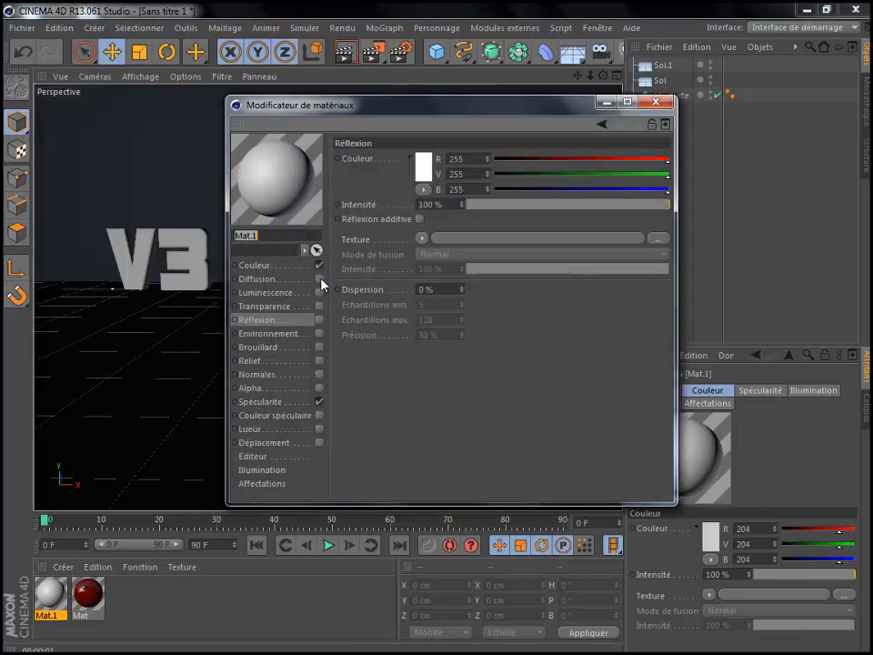
click(281, 268)
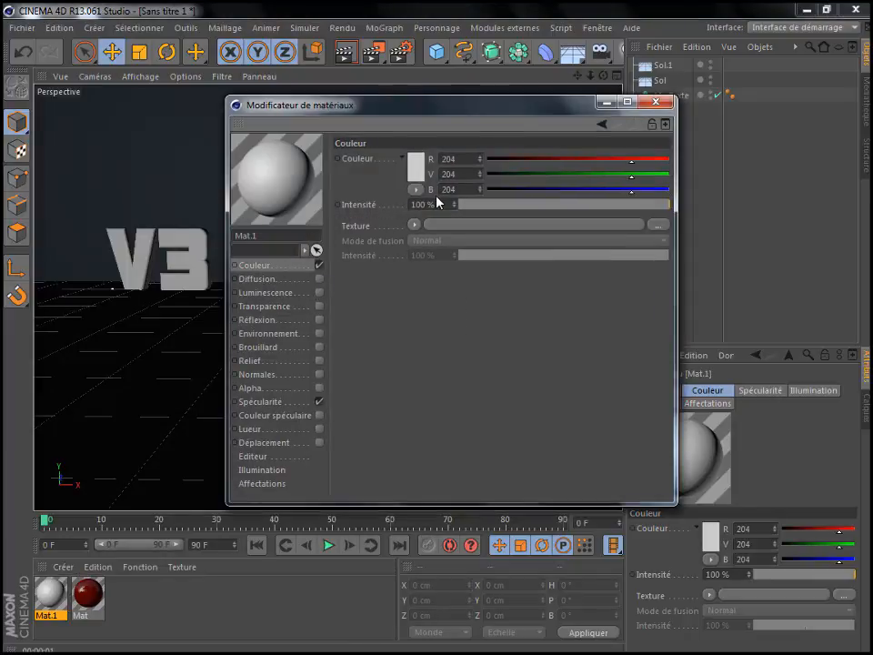
click(320, 320)
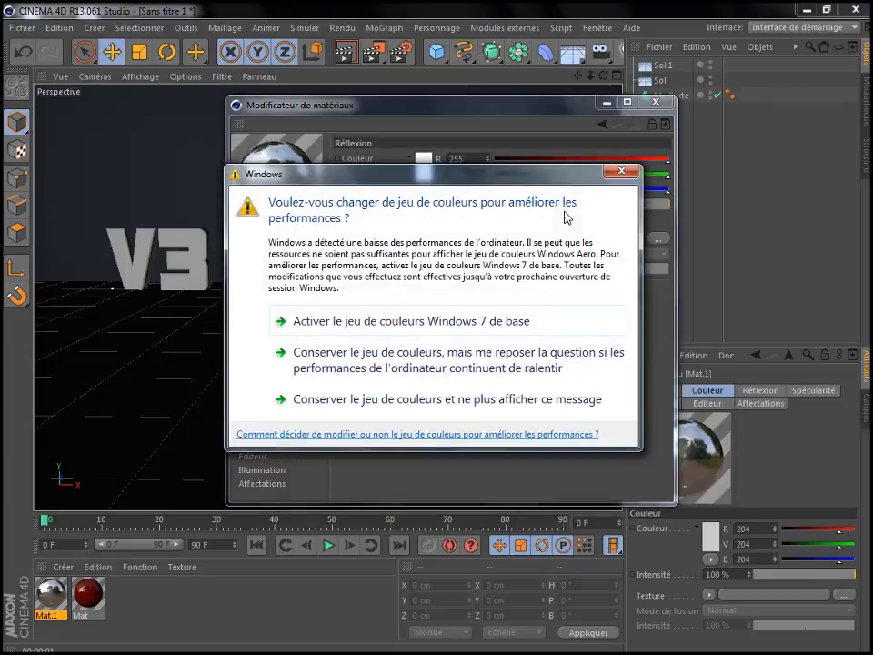
click(621, 173)
mouse_move(605, 210)
mouse_down()
mouse_move(498, 215)
mouse_move(491, 209)
mouse_move(508, 217)
mouse_move(499, 215)
mouse_up()
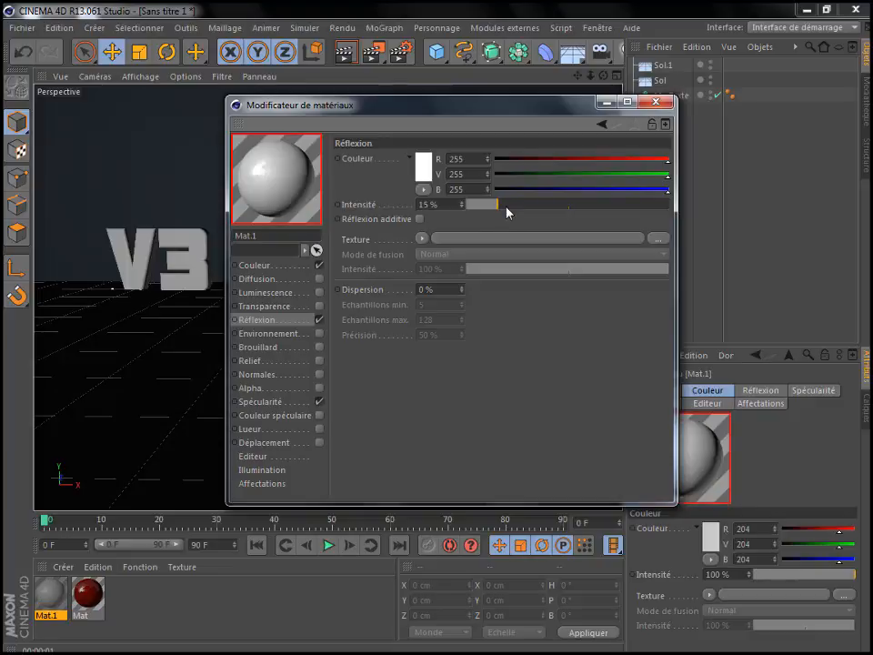
click(664, 101)
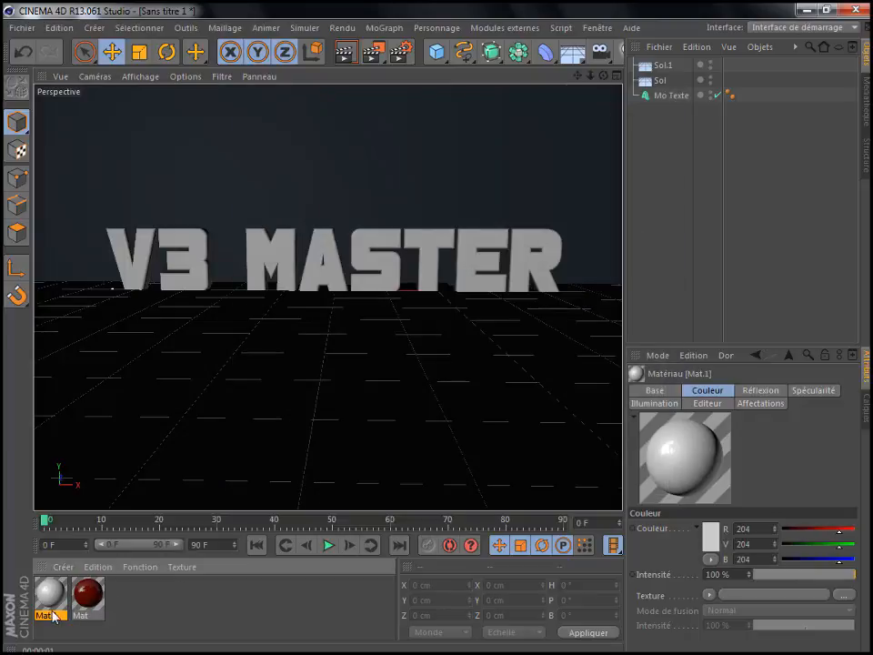
Apply the light grey material to the text object, then add the red material restricted to selection C1
drag(55, 612, 678, 109)
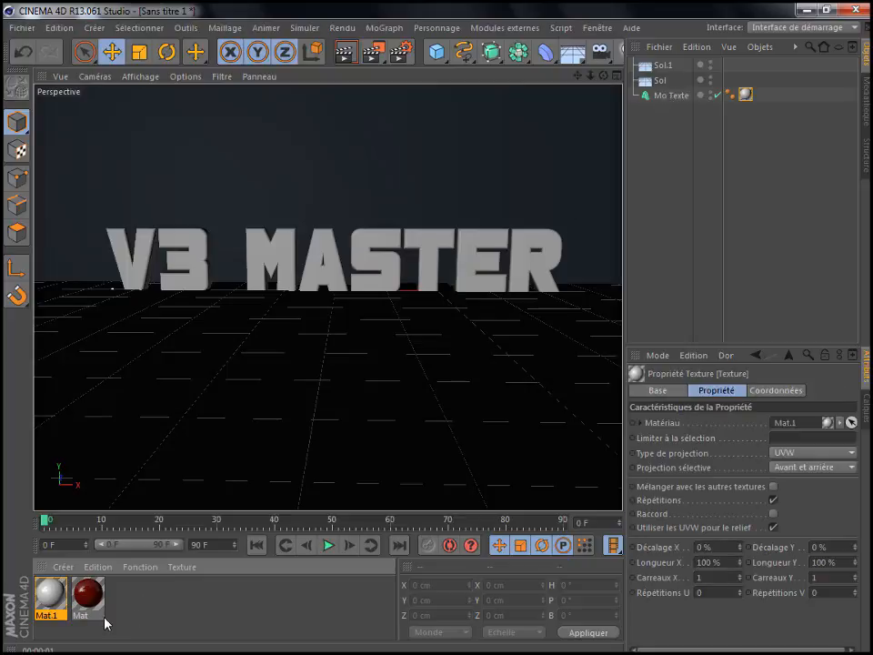
drag(92, 610, 692, 94)
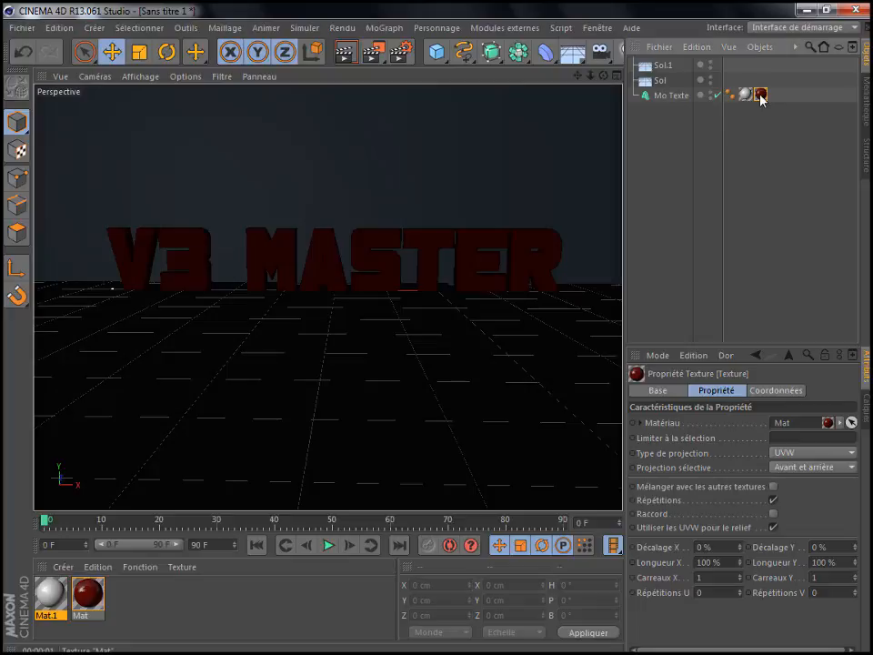
click(804, 438)
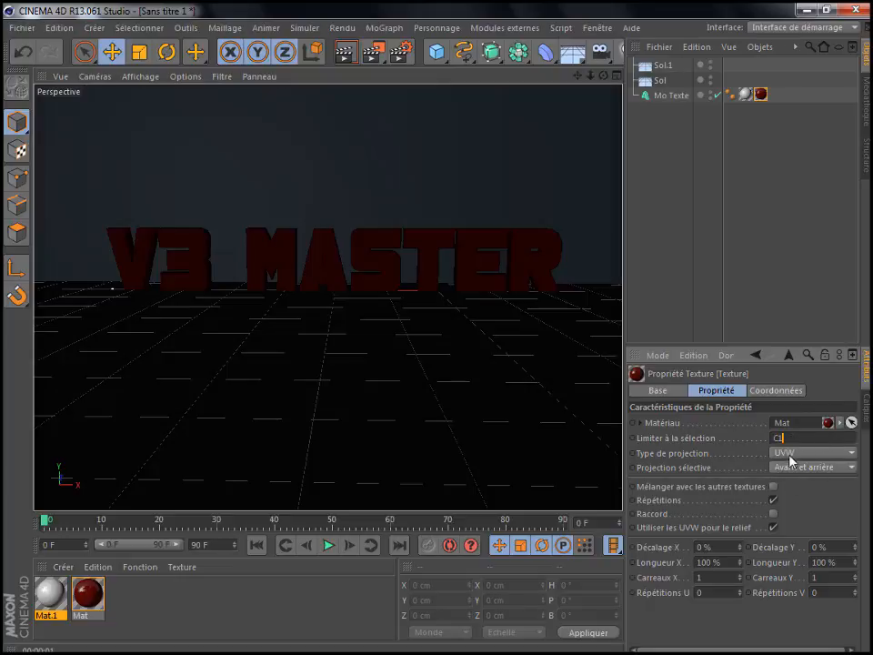
key(Return)
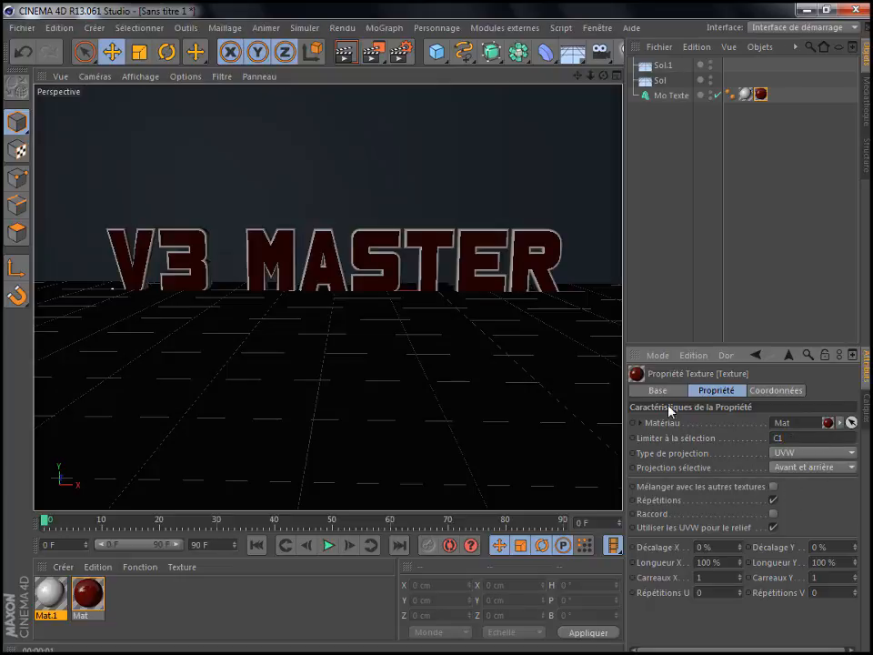
Render the active view to preview the two-material text, and select the text object
click(346, 59)
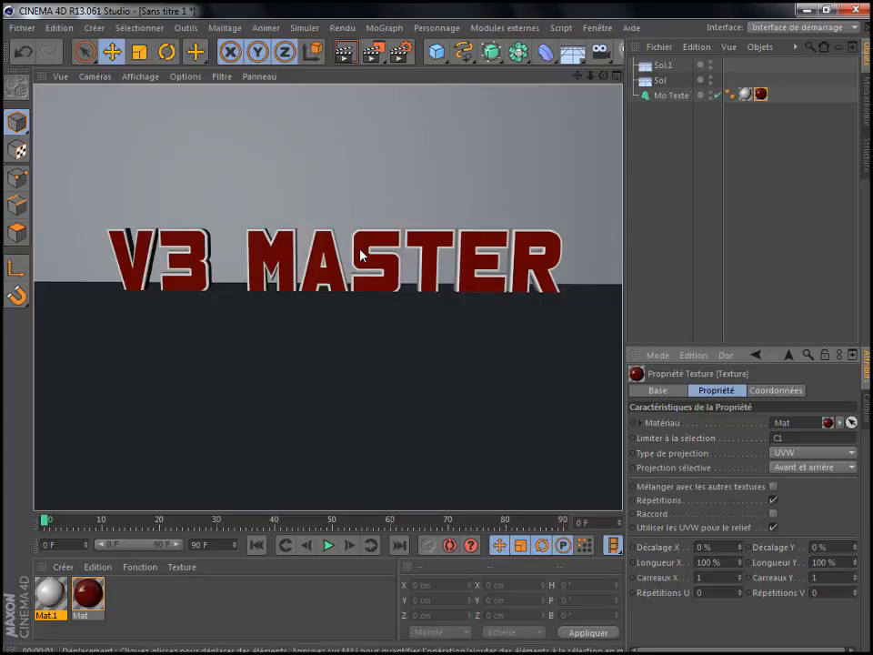
click(308, 252)
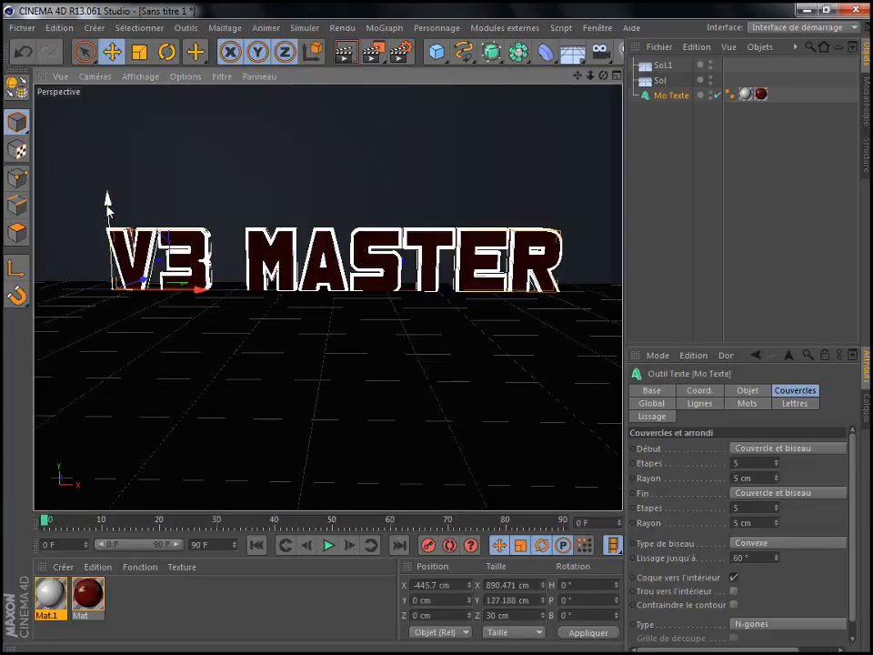
Raise the text to about Y 13.4 cm, checking it with a render, and apply the light grey material to the back wall
drag(107, 199, 108, 188)
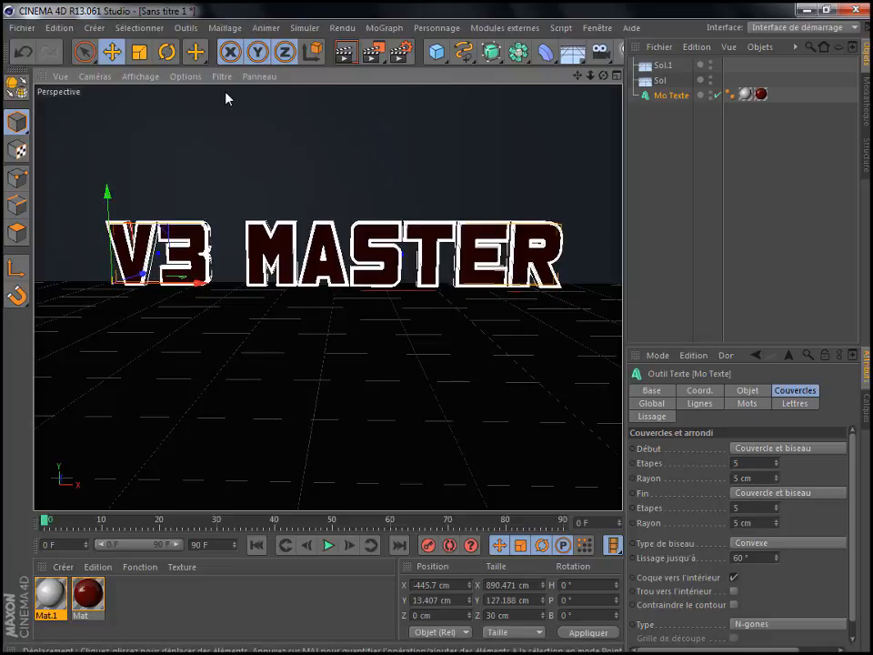
click(347, 55)
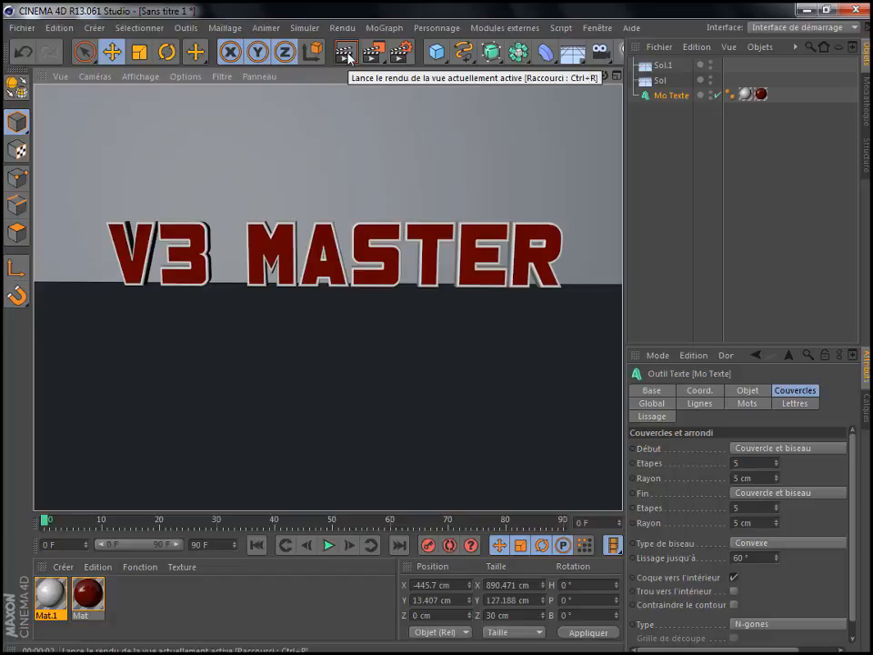
click(251, 609)
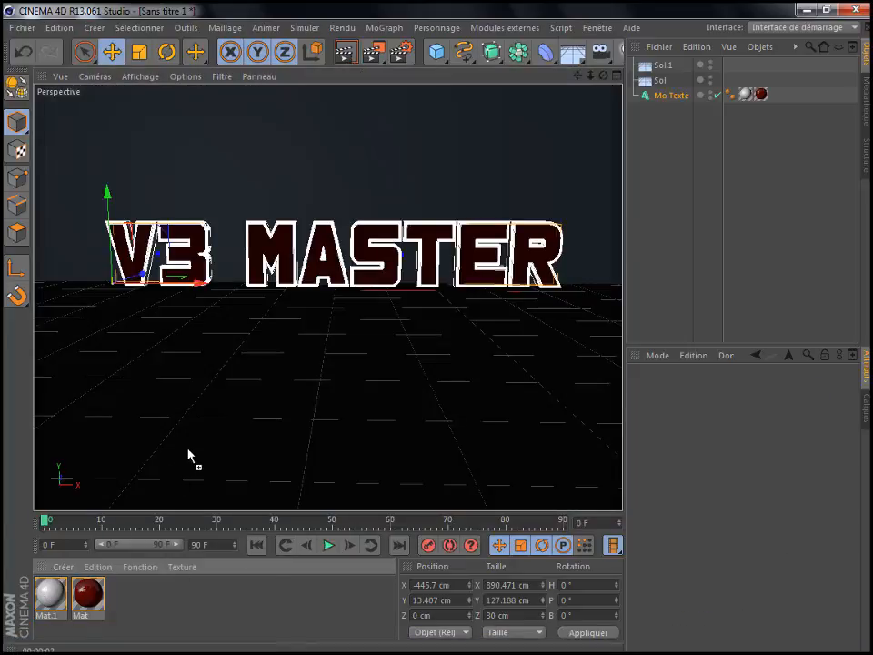
drag(268, 194, 264, 204)
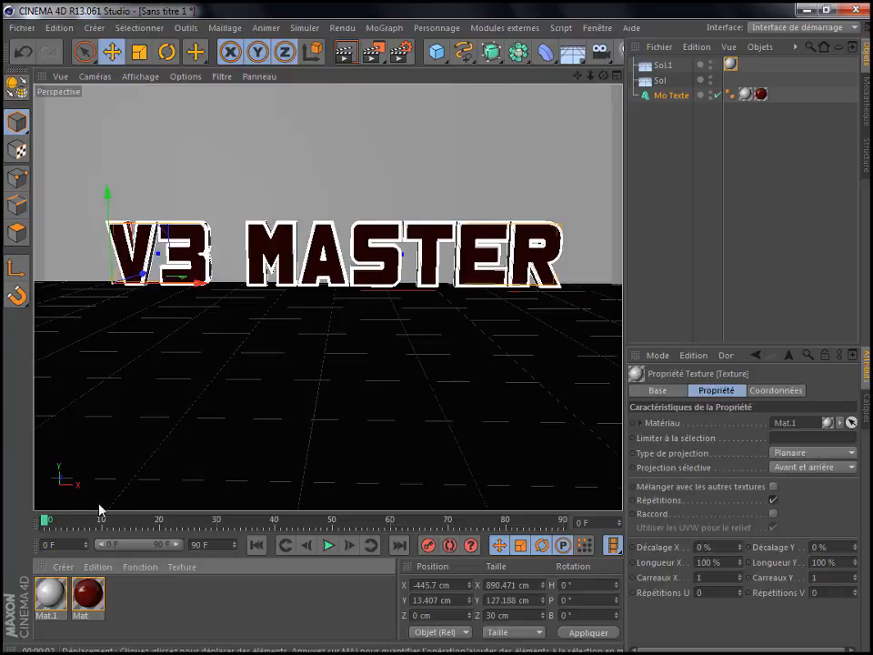
Create a third material and set its colour to dark grey, RGB 72, 72, 72
double_click(135, 610)
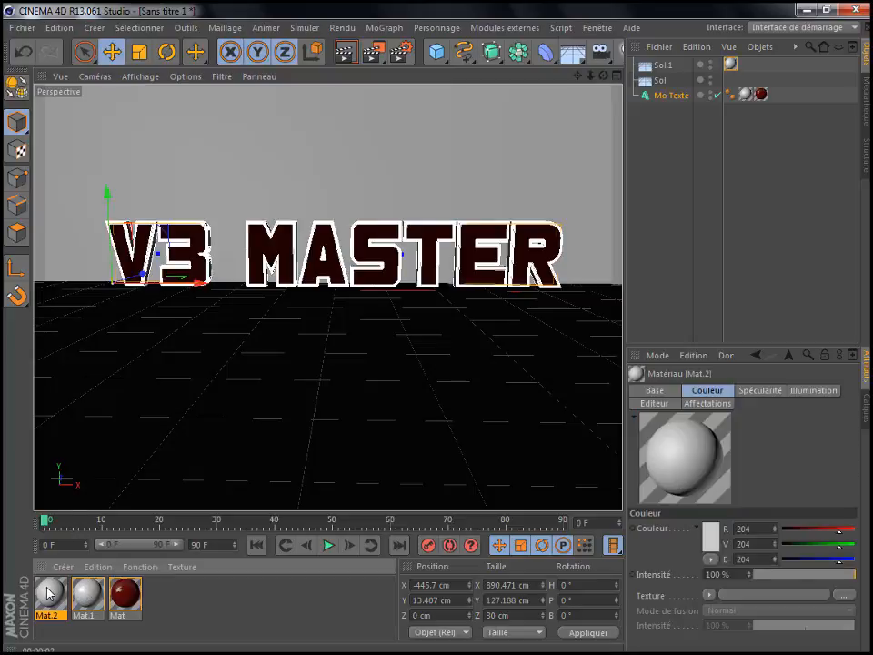
double_click(50, 596)
click(283, 264)
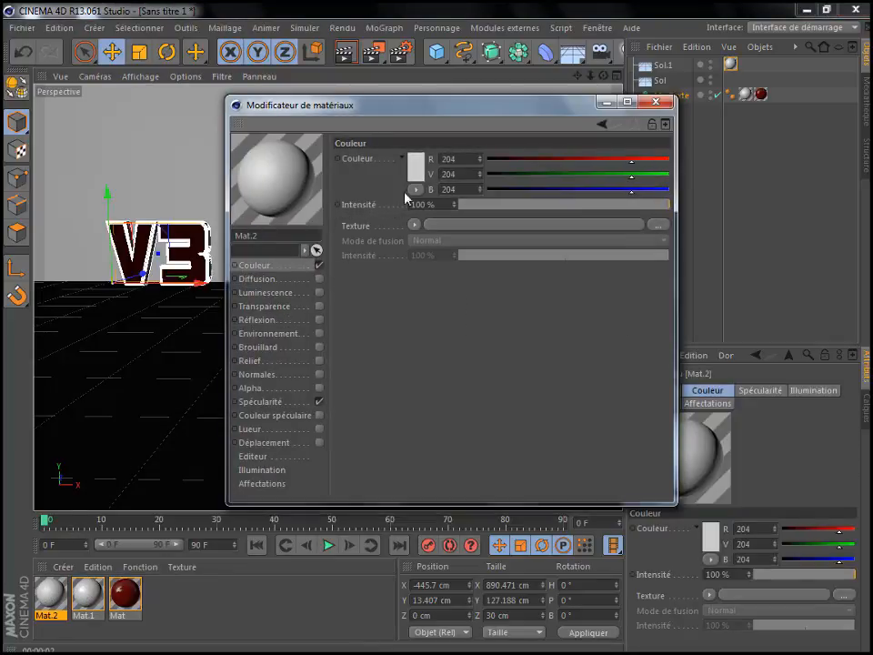
click(417, 173)
click(417, 172)
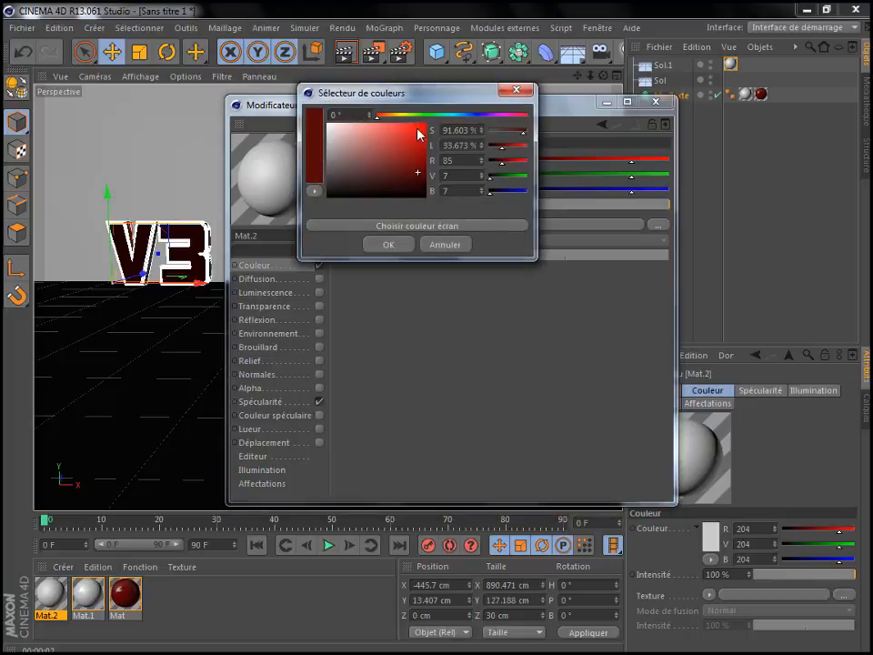
drag(368, 161, 287, 182)
click(385, 244)
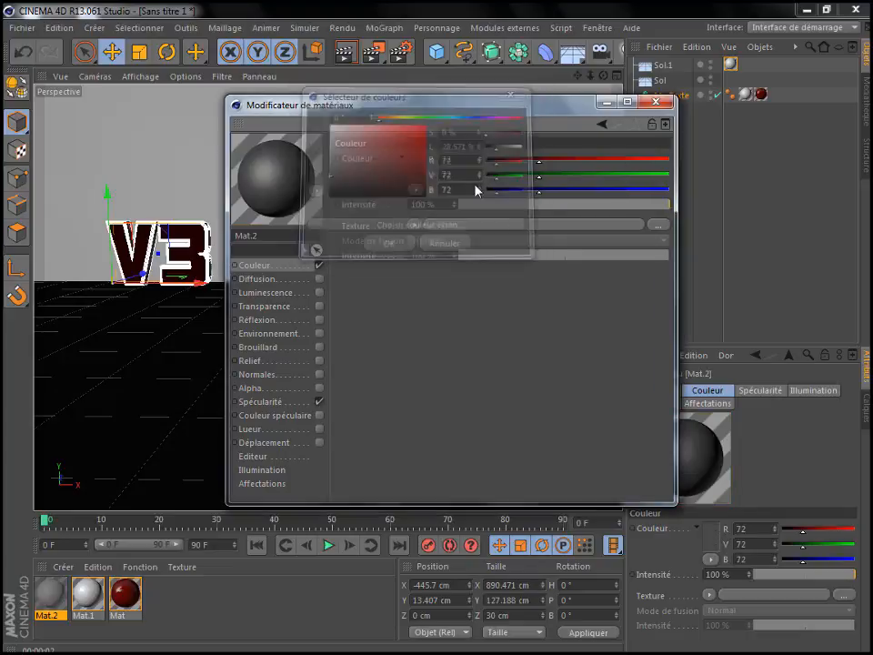
click(656, 101)
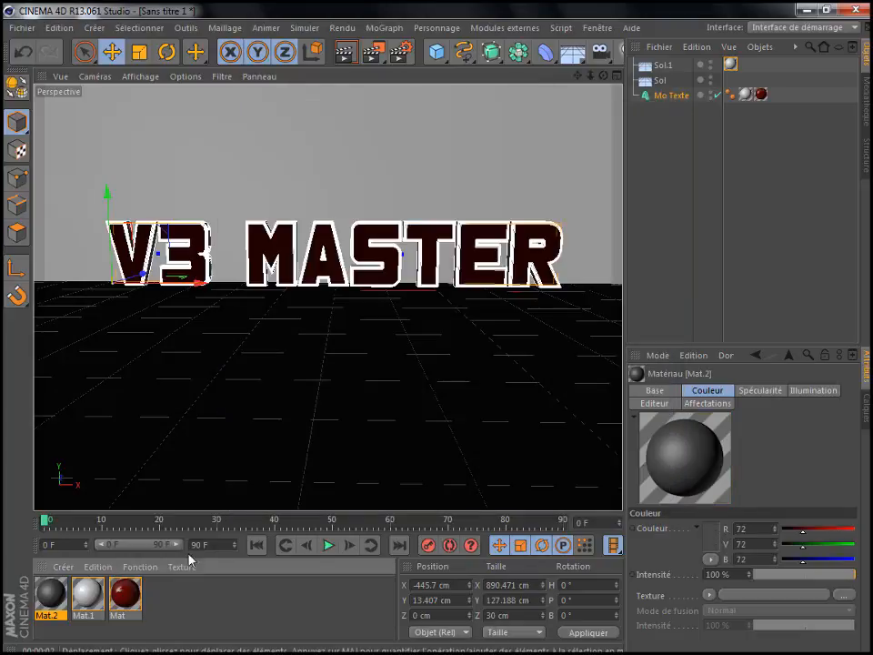
Apply the dark grey material to the floor, render the active view to preview it, and reselect the text object
drag(52, 596, 185, 454)
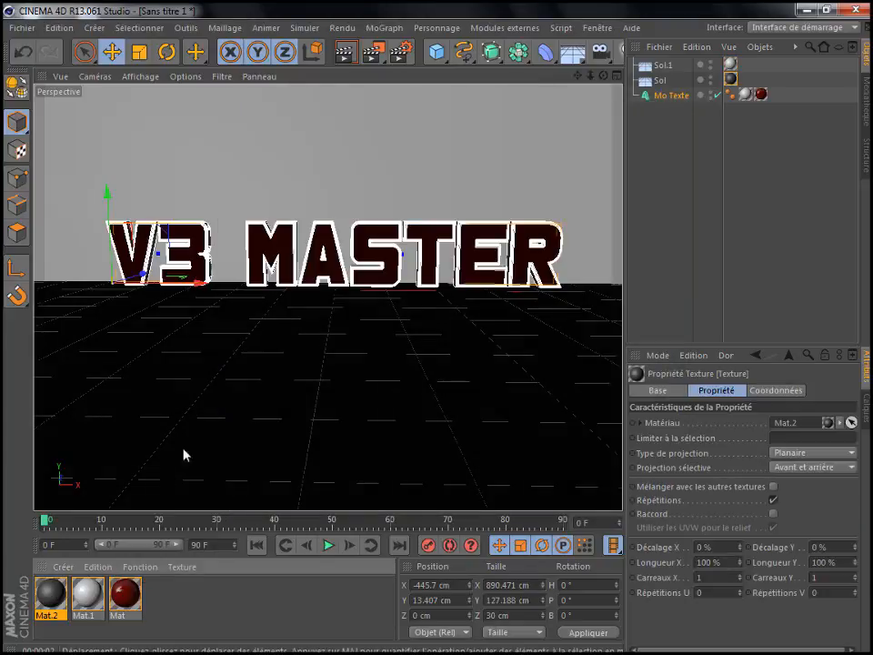
click(347, 54)
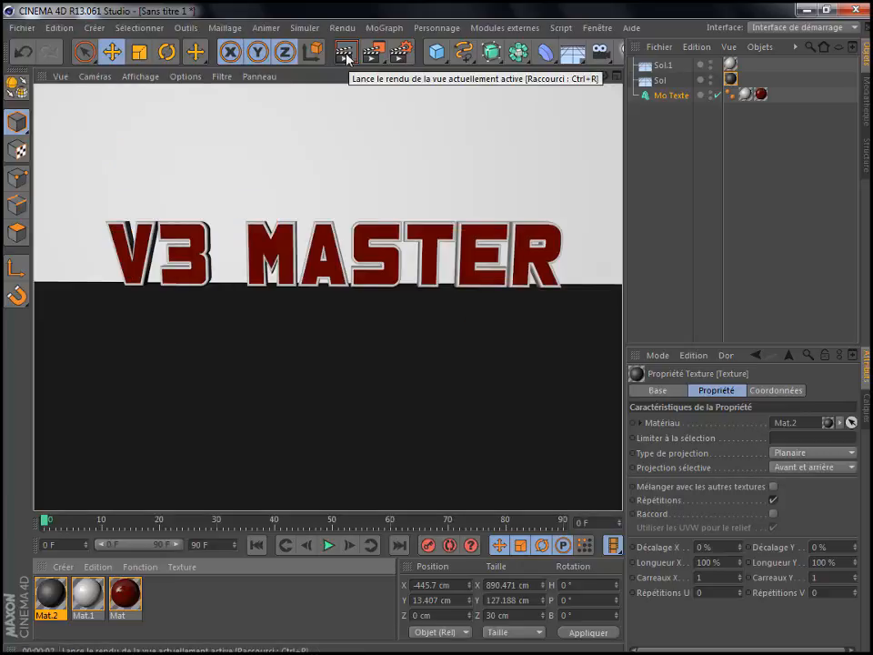
click(641, 161)
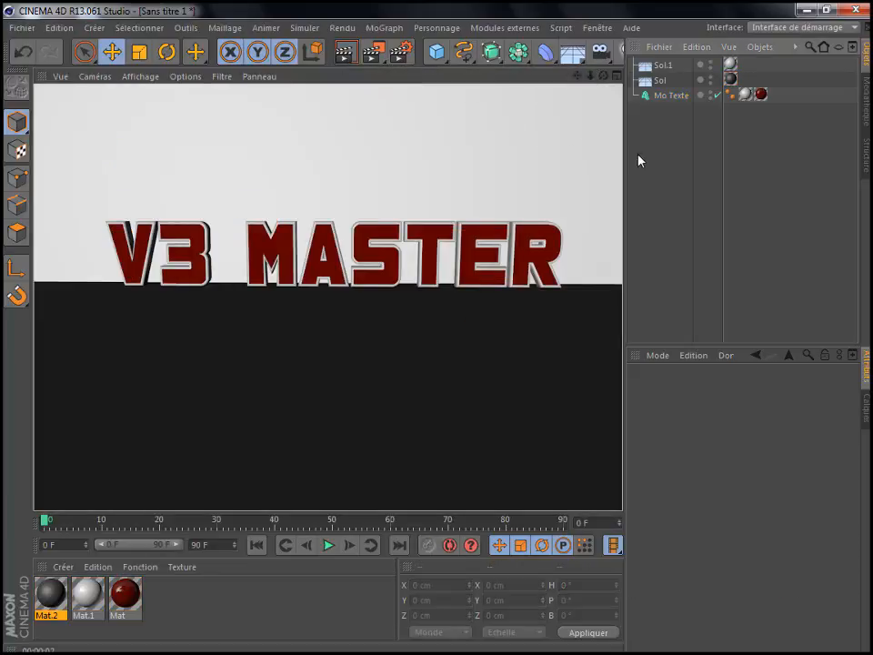
click(666, 96)
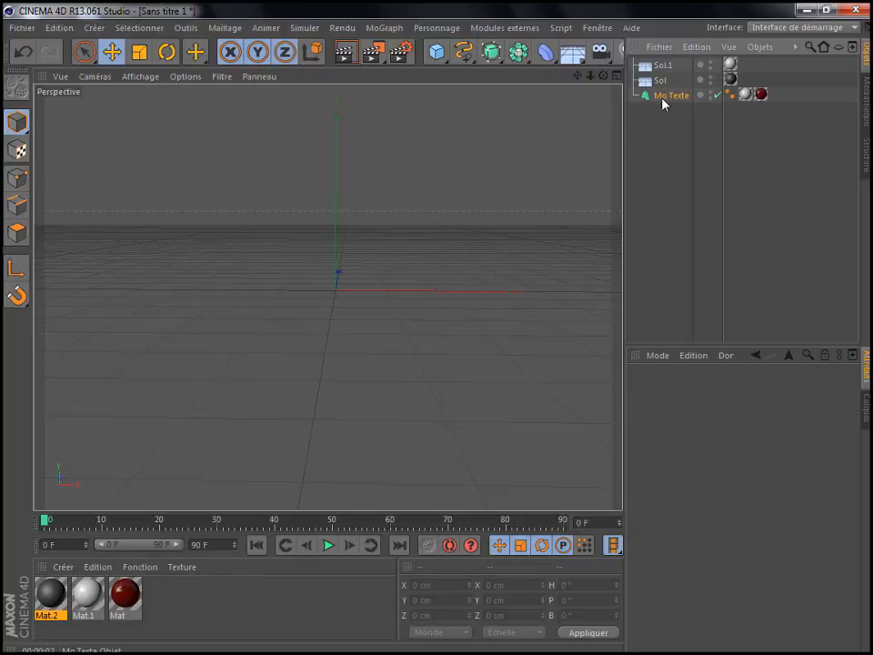
Widen the viewport, dismiss the Windows colour scheme prompt, and add a standard omni light to the scene
key(ctrl+r)
scroll(397, 289, down, 1)
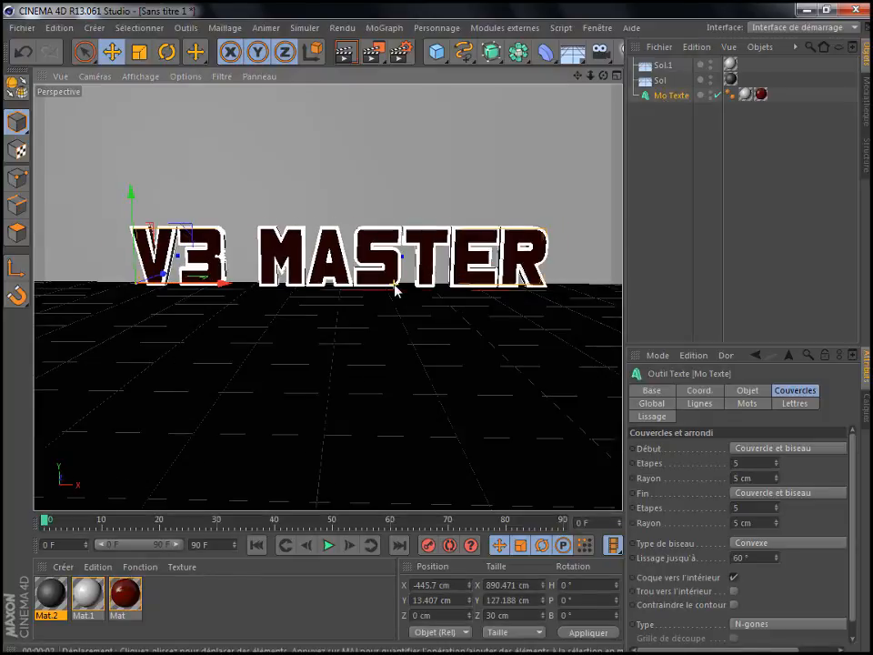
scroll(397, 289, down, 1)
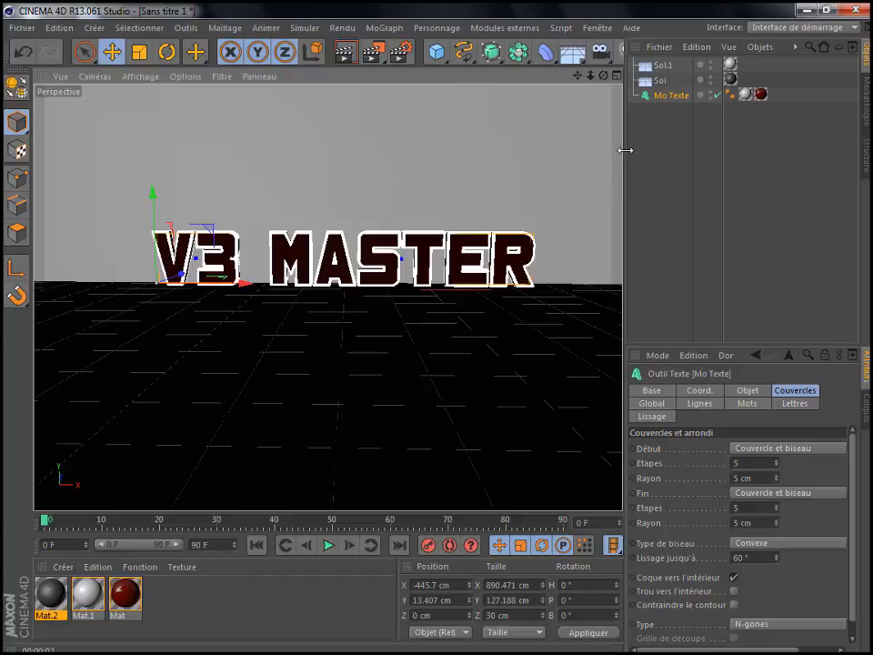
mouse_move(625, 148)
mouse_down()
mouse_move(650, 146)
mouse_move(634, 155)
mouse_up()
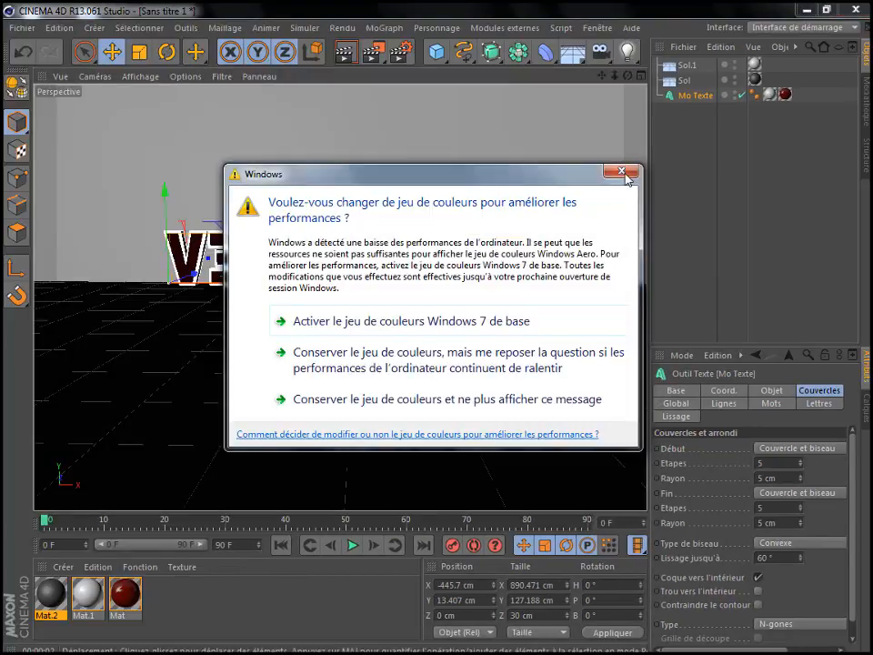
click(621, 171)
click(627, 58)
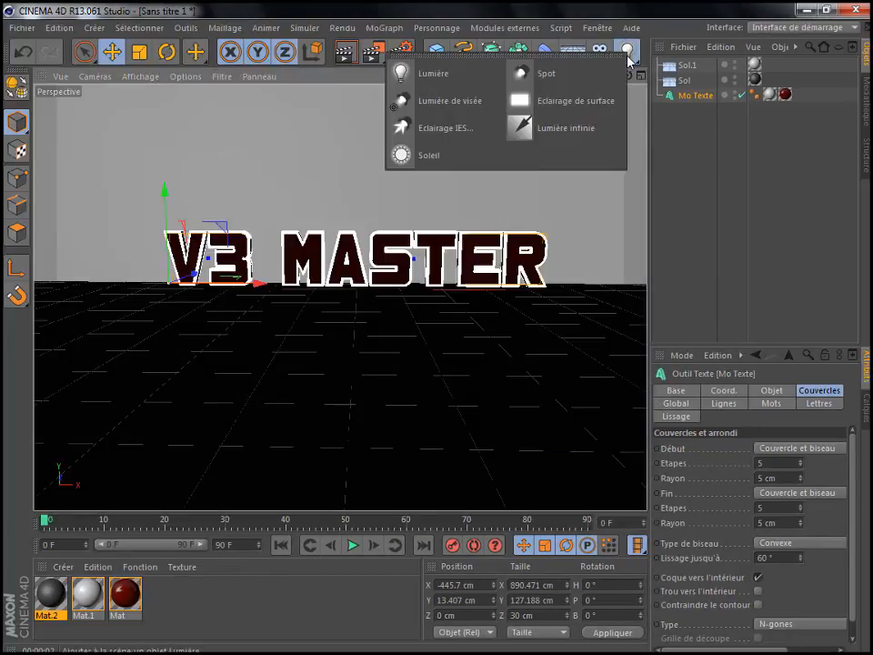
click(460, 80)
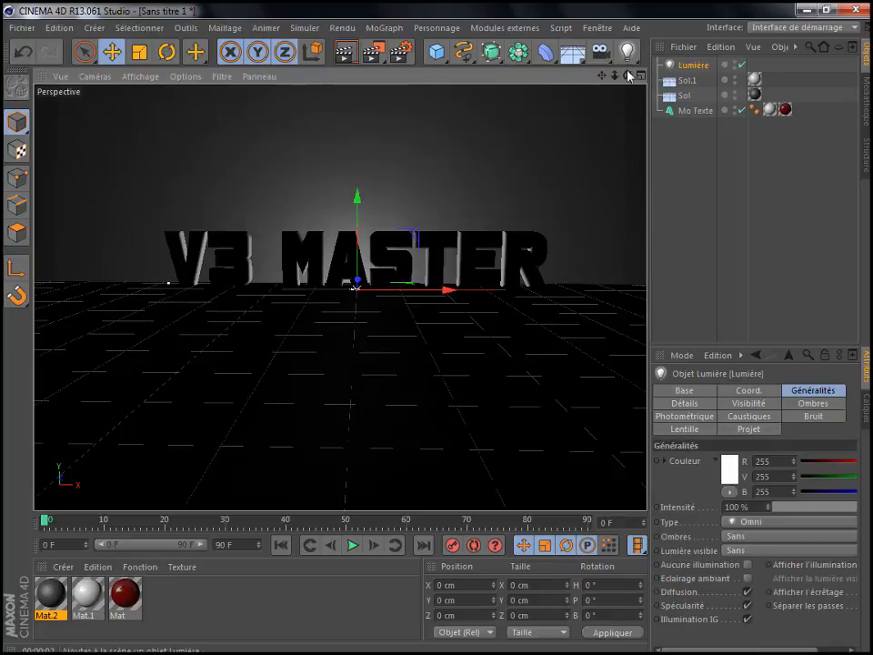
Move the omni light in front of the text and beside the V, to about X -503 cm and Z -157 cm
drag(627, 75, 464, 107)
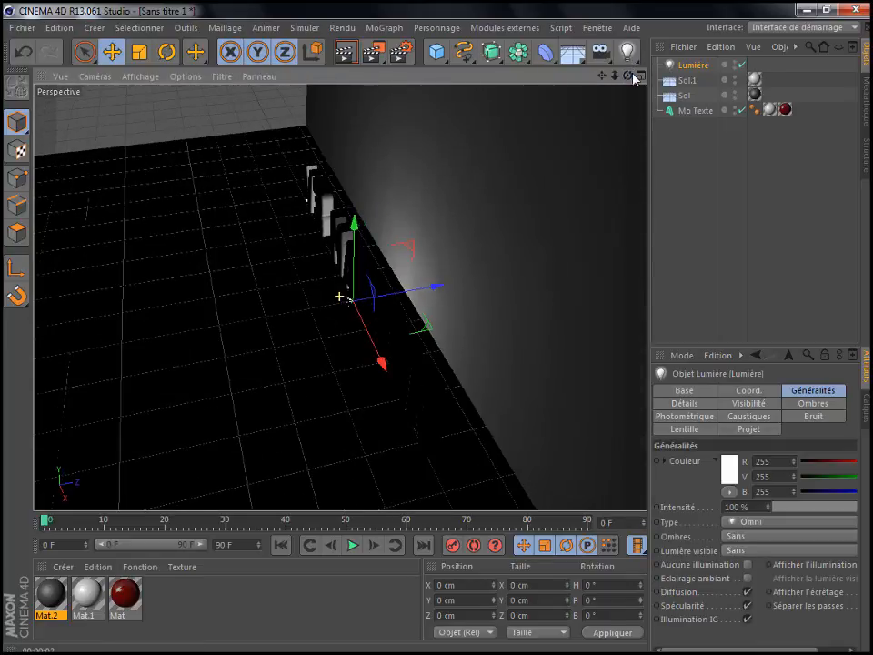
drag(403, 293, 327, 307)
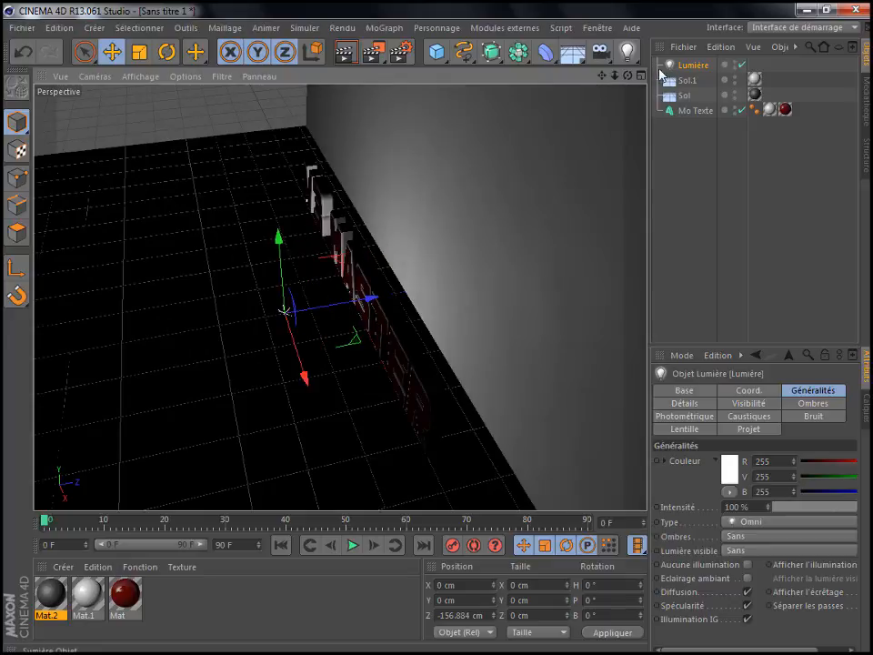
drag(627, 75, 719, 46)
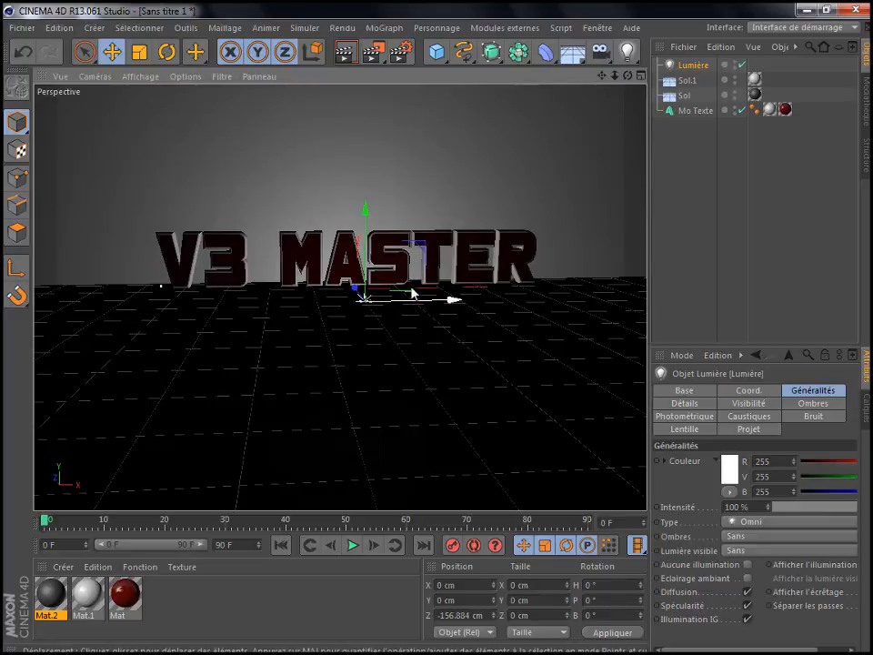
drag(417, 304, 162, 323)
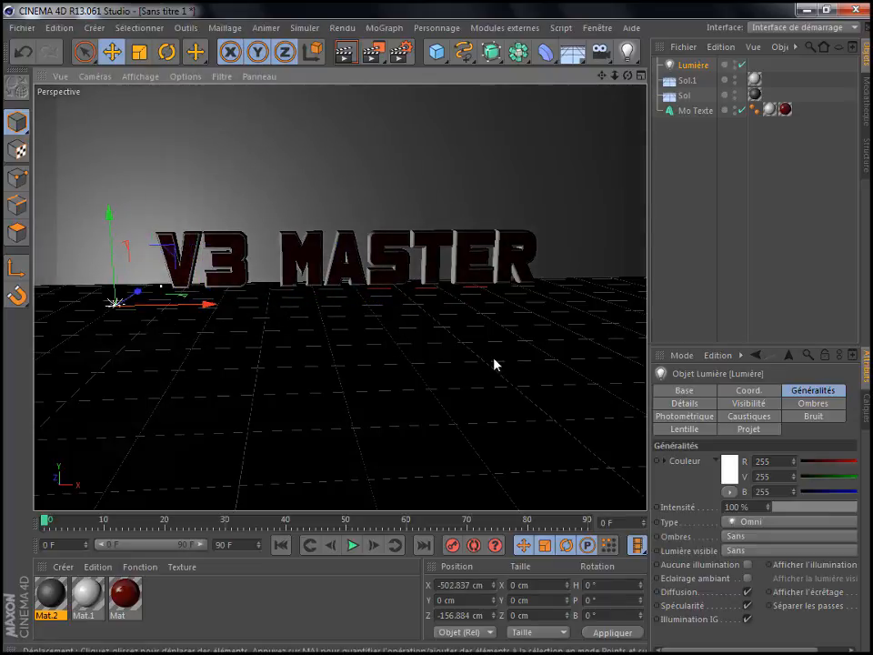
Set the omni light's shadows to soft shadow maps (Masques d'ombres)
click(805, 406)
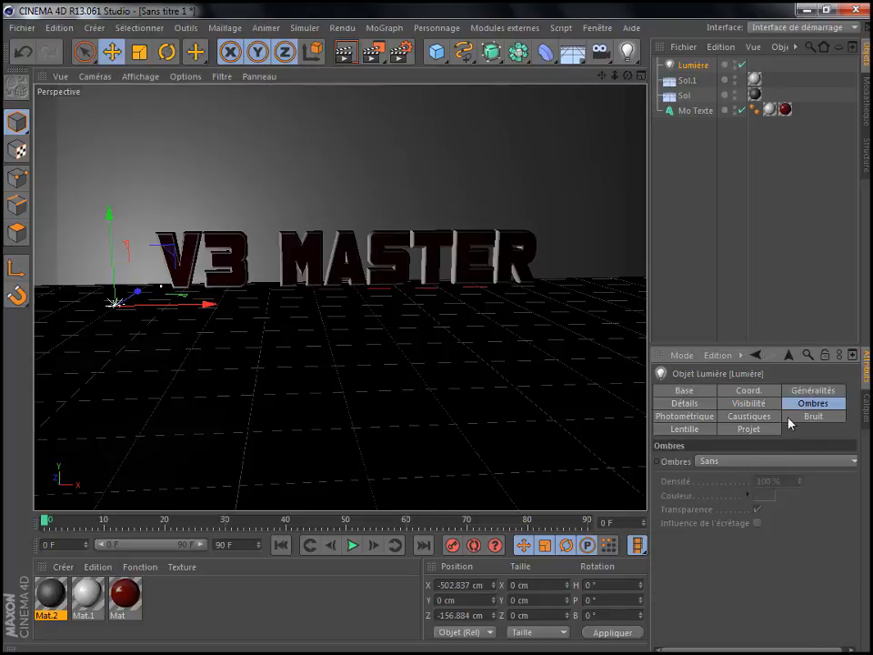
click(724, 463)
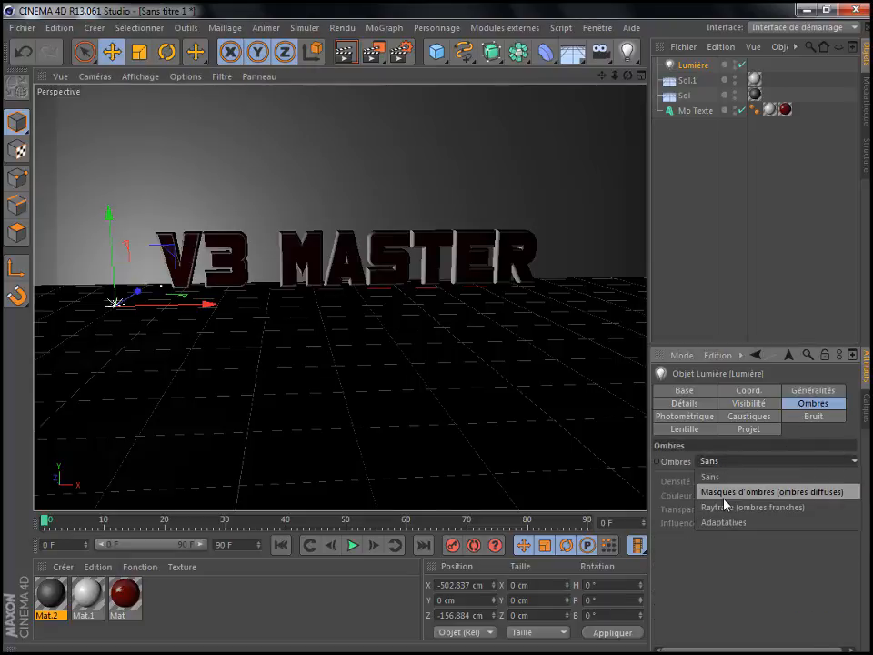
click(724, 496)
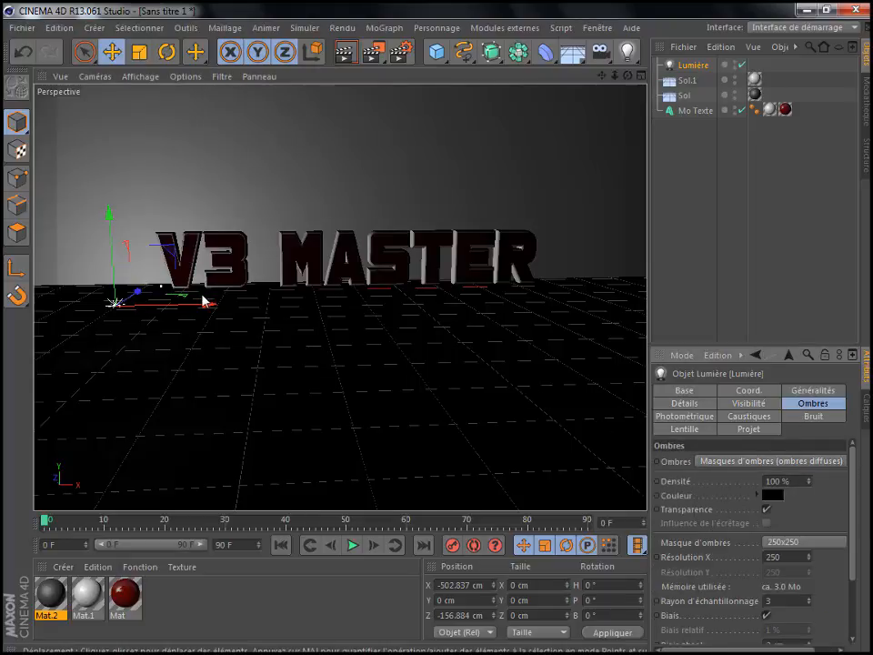
Move the omni light to about X -673 cm and Z -31 cm, and render the active view to check its shadows
drag(185, 306, 79, 284)
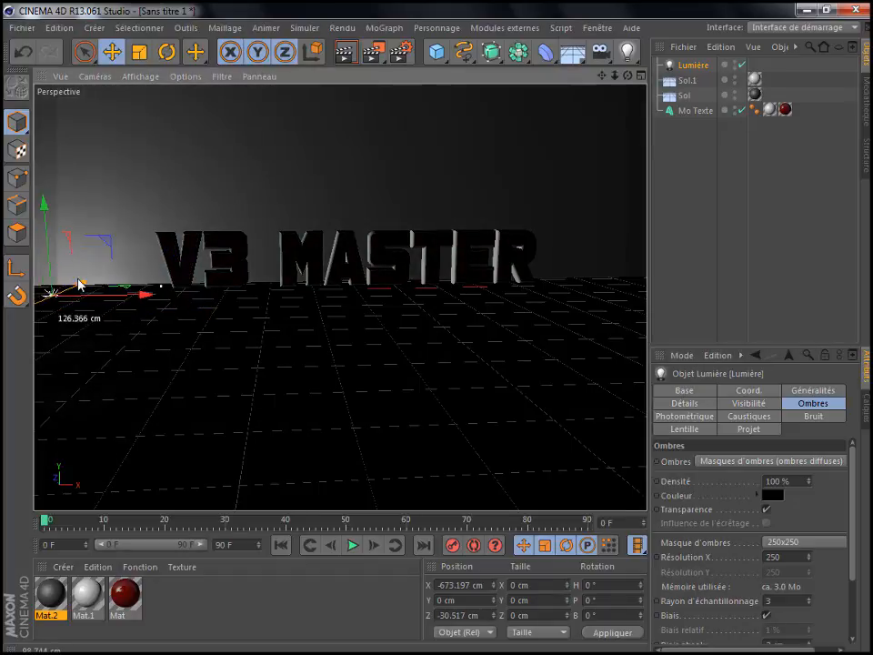
click(346, 53)
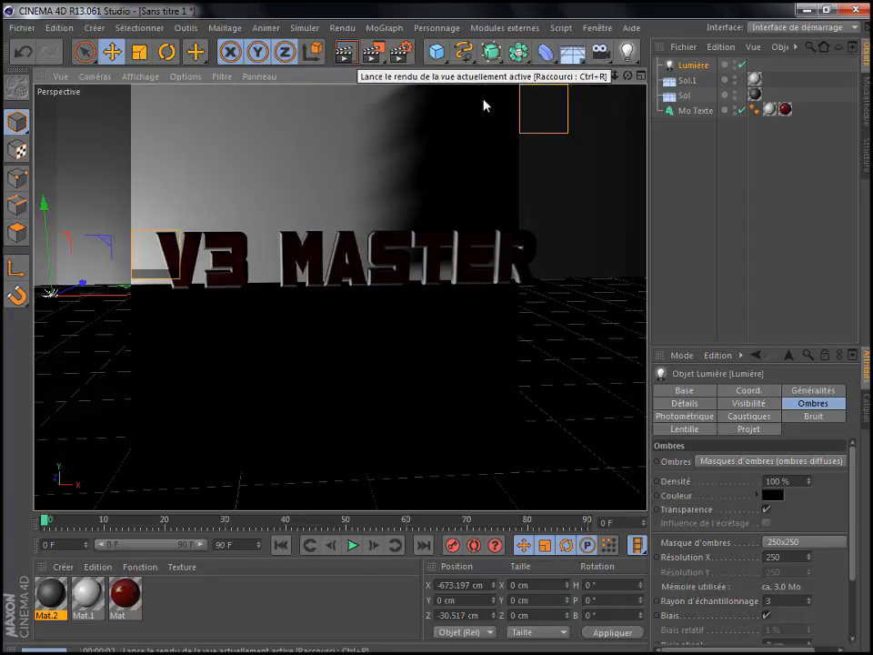
click(455, 201)
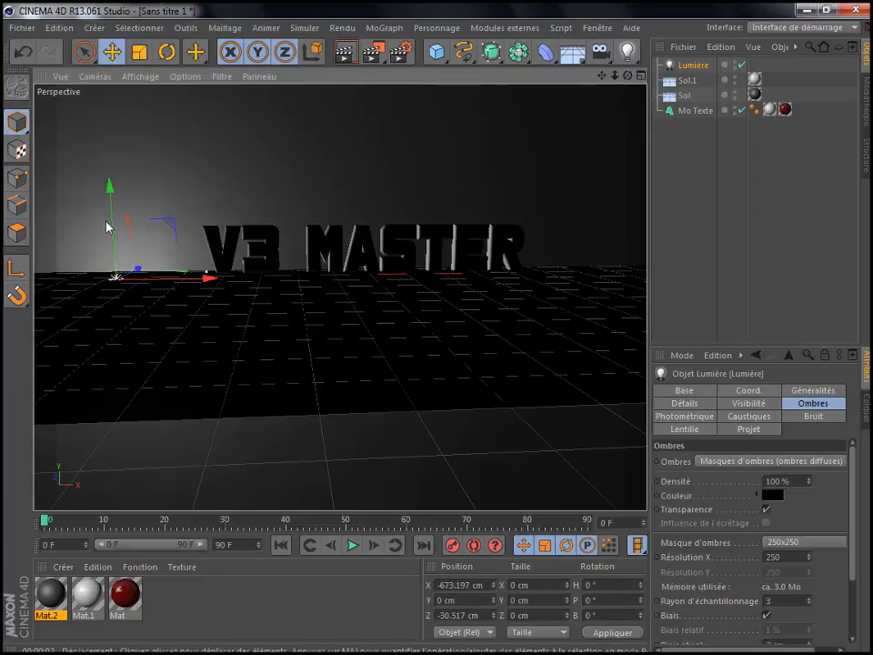
Raise the omni light to about Y 79 cm and shift it farther from the text to about X -779 cm
drag(110, 186, 168, 245)
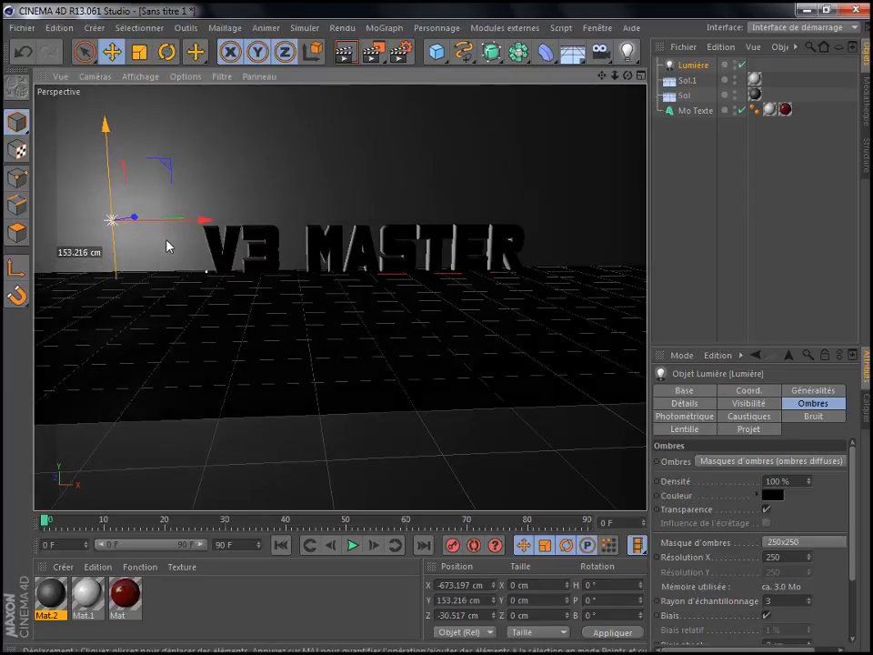
drag(113, 223, 169, 233)
drag(61, 136, 58, 165)
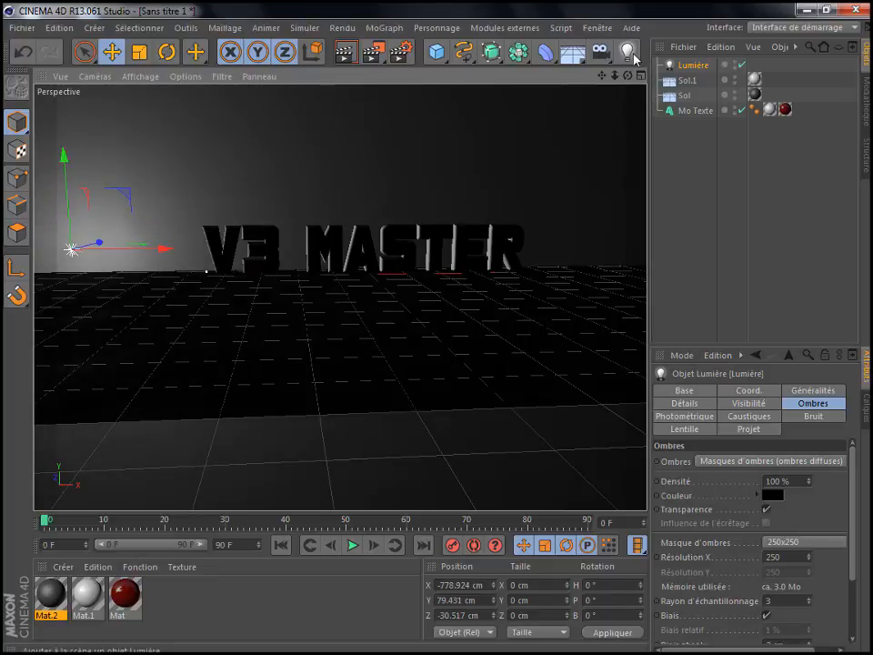
Add a spot light and move it in front of the text to about Z -620 cm
click(626, 60)
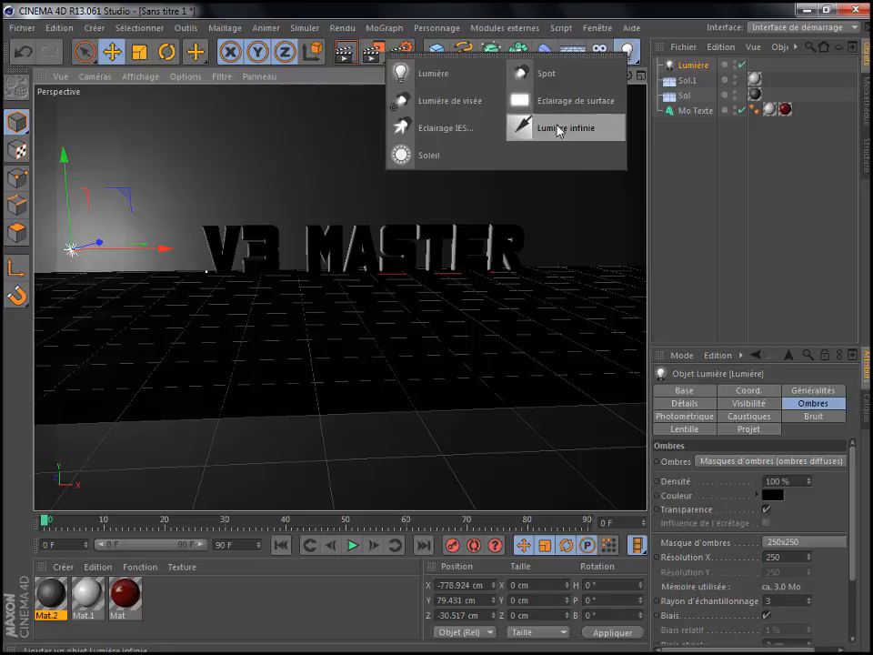
click(532, 80)
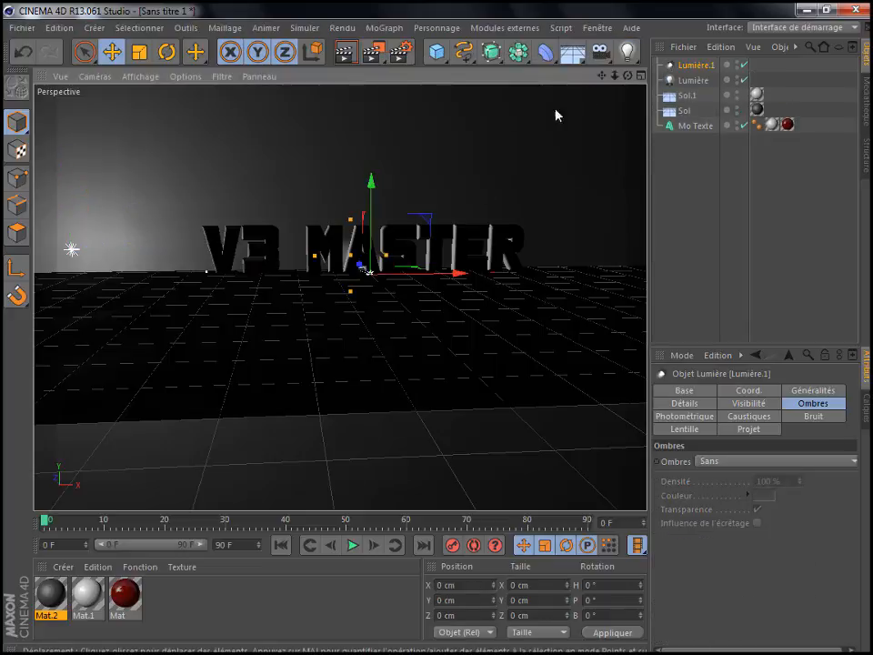
drag(628, 76, 586, 111)
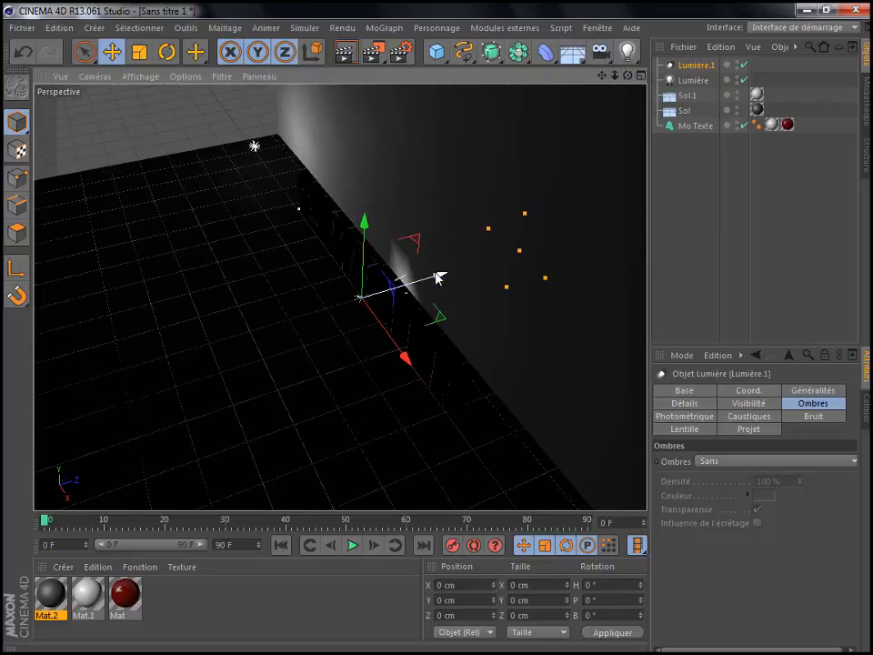
drag(427, 280, 191, 326)
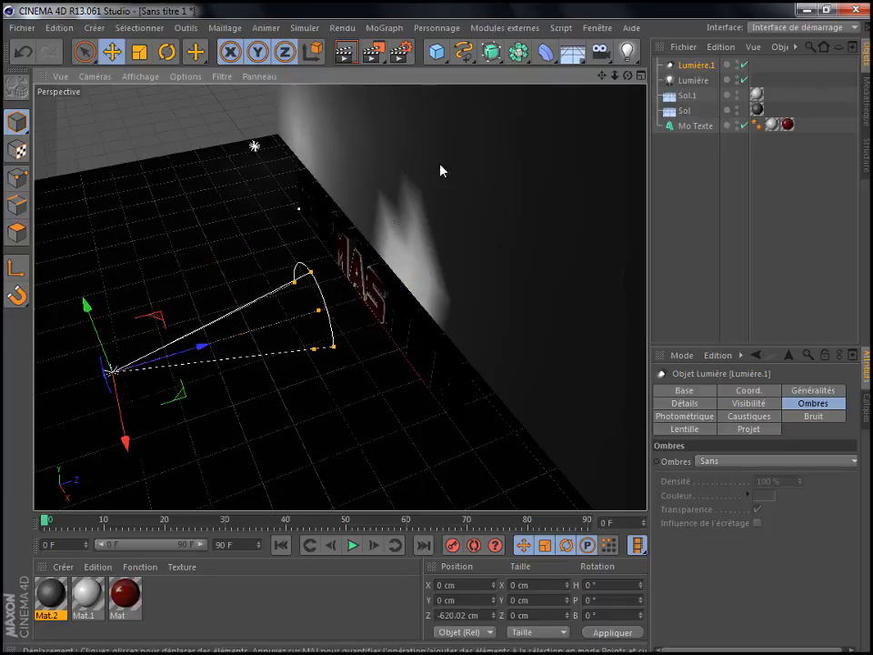
Widen the spot light's cone so it spans most of the V3 MASTER text, and render the active view
drag(628, 76, 595, 77)
click(421, 295)
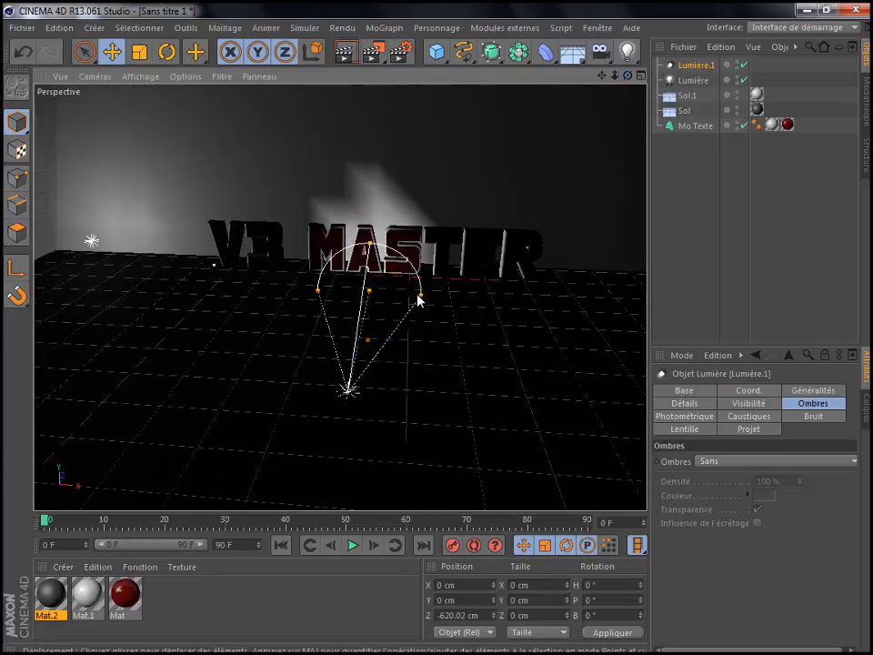
drag(422, 295, 513, 318)
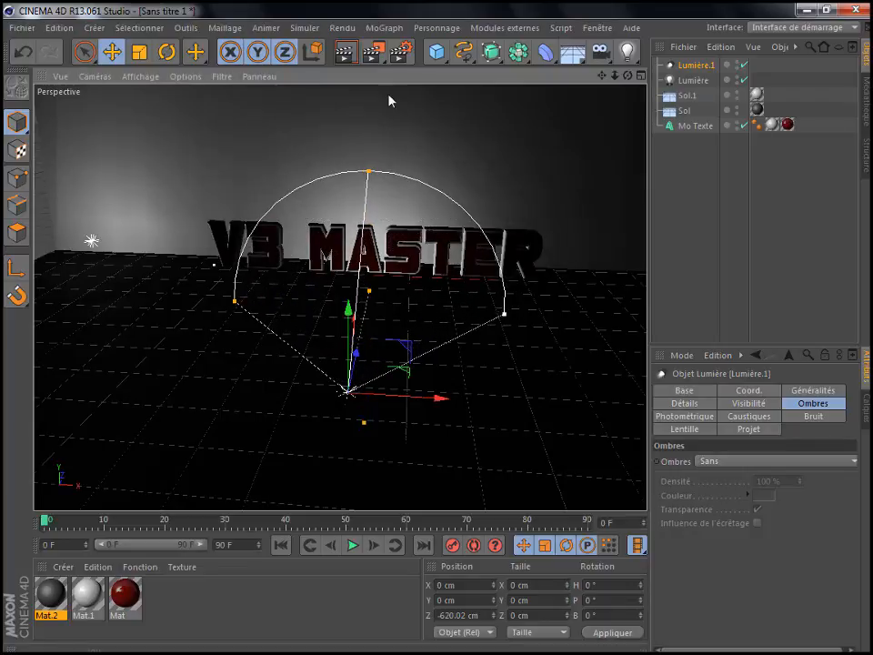
click(355, 58)
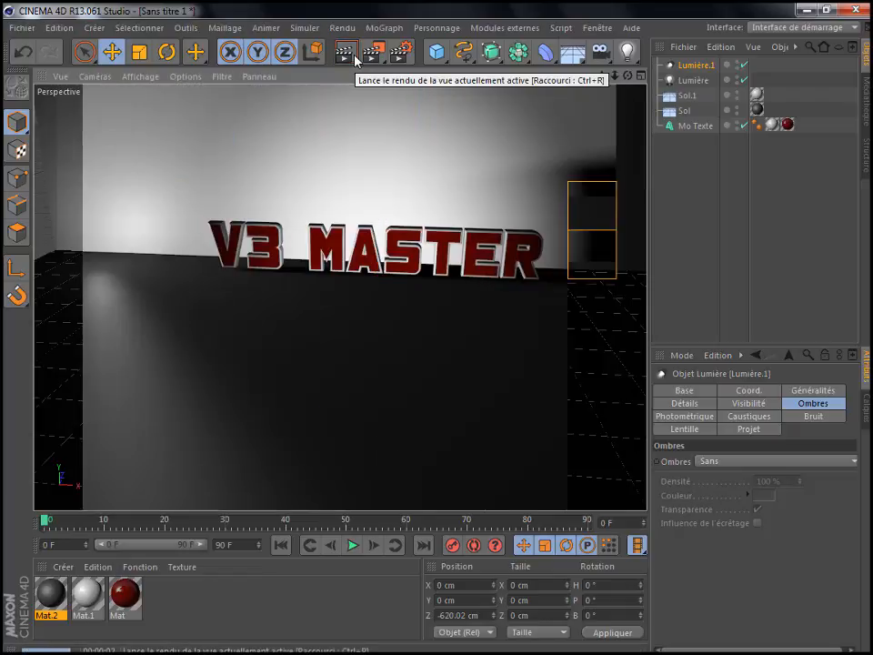
click(698, 228)
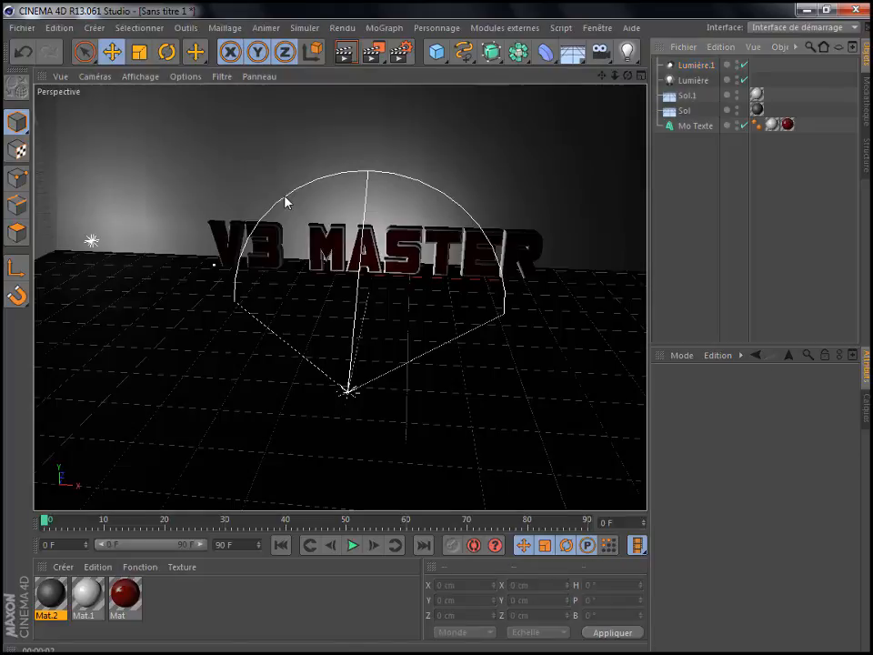
Move the omni light to about X -712 cm, Y 47 cm and Z -94 cm, and render the active view to check it
click(695, 65)
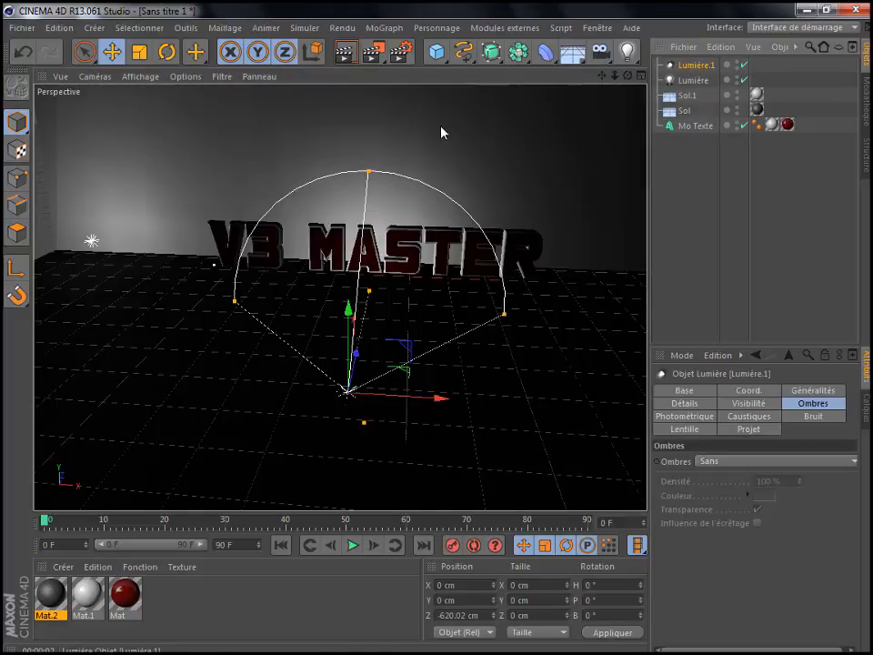
click(694, 80)
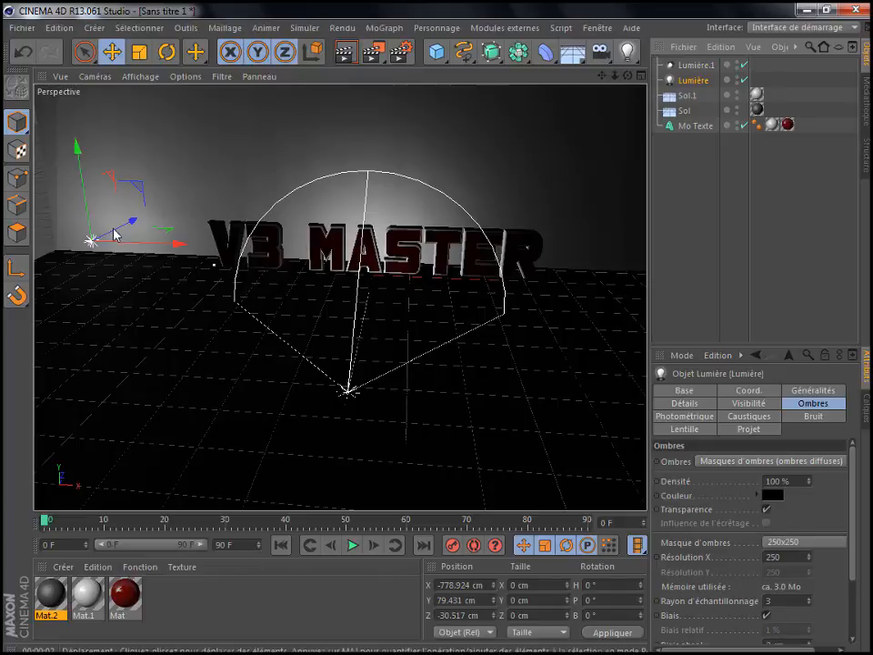
drag(118, 245, 107, 215)
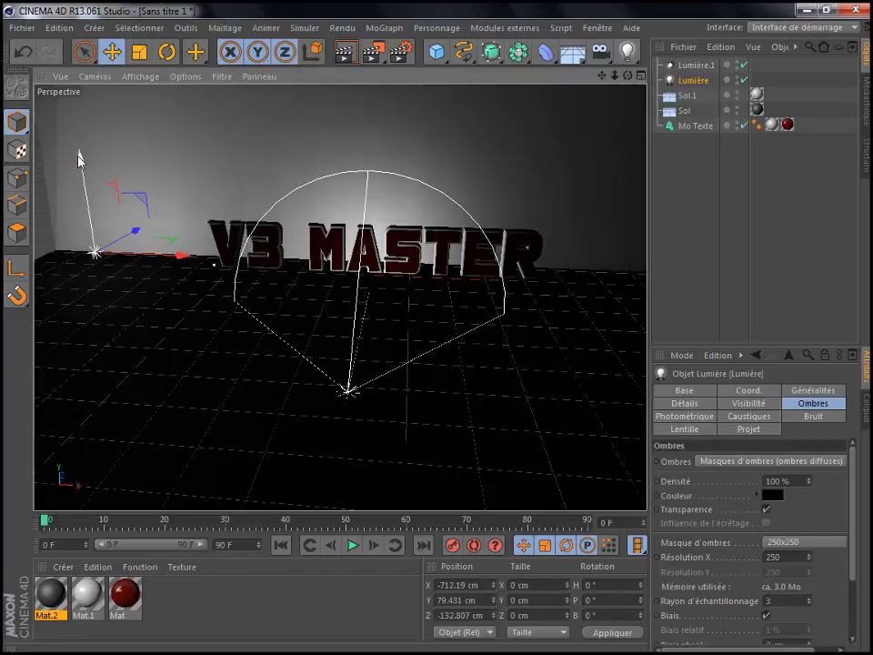
drag(80, 156, 82, 172)
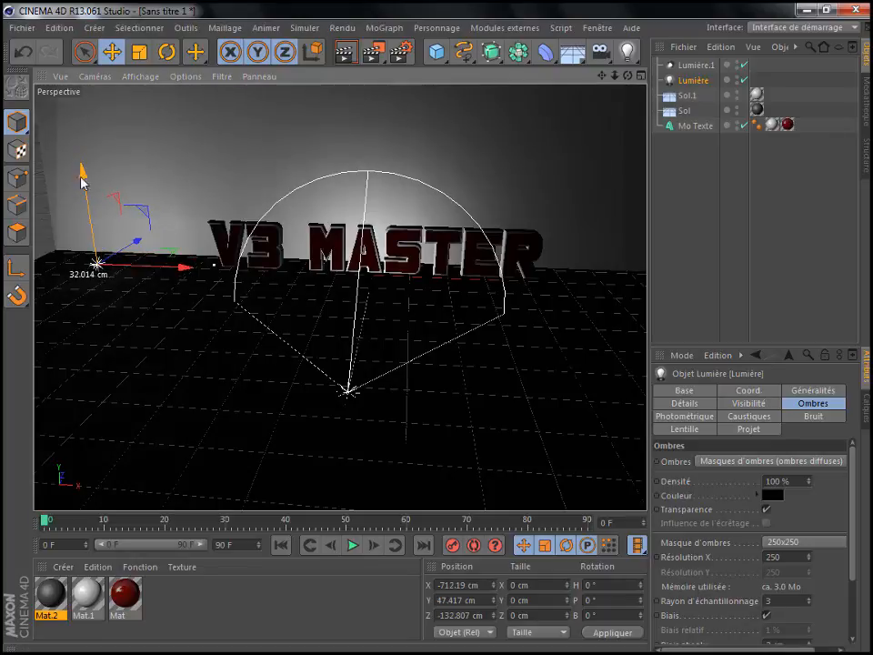
drag(140, 239, 134, 232)
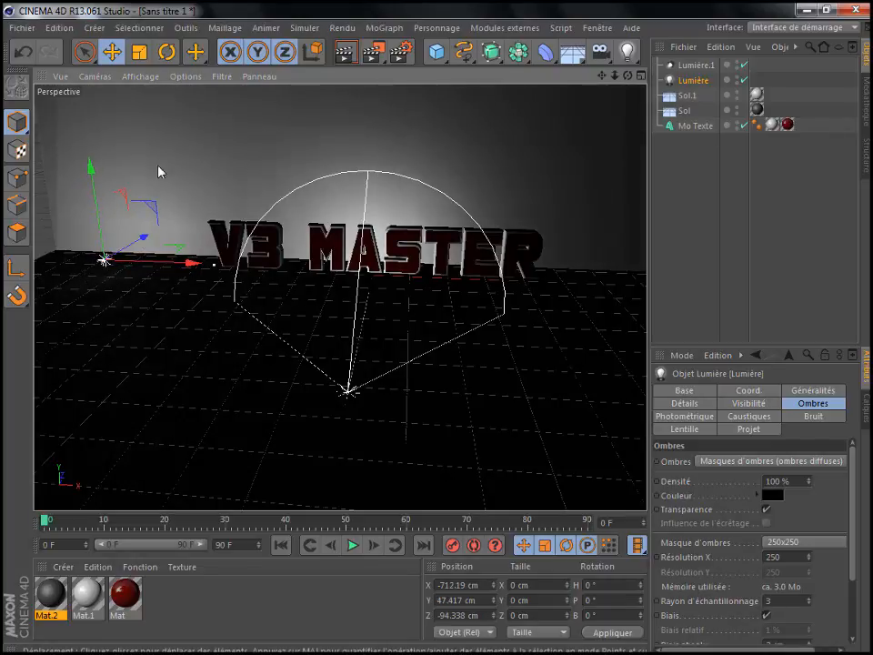
click(347, 52)
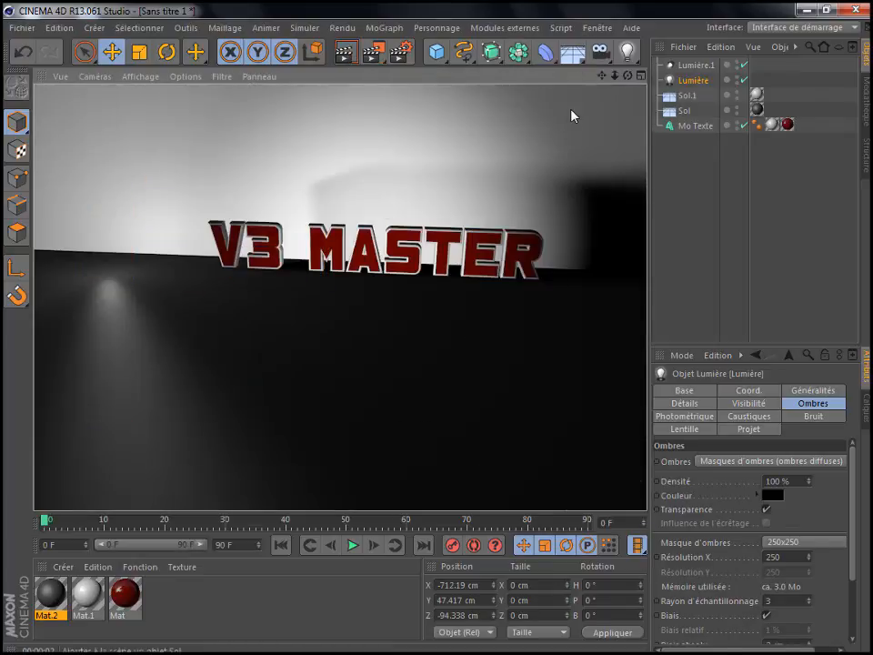
drag(626, 77, 636, 74)
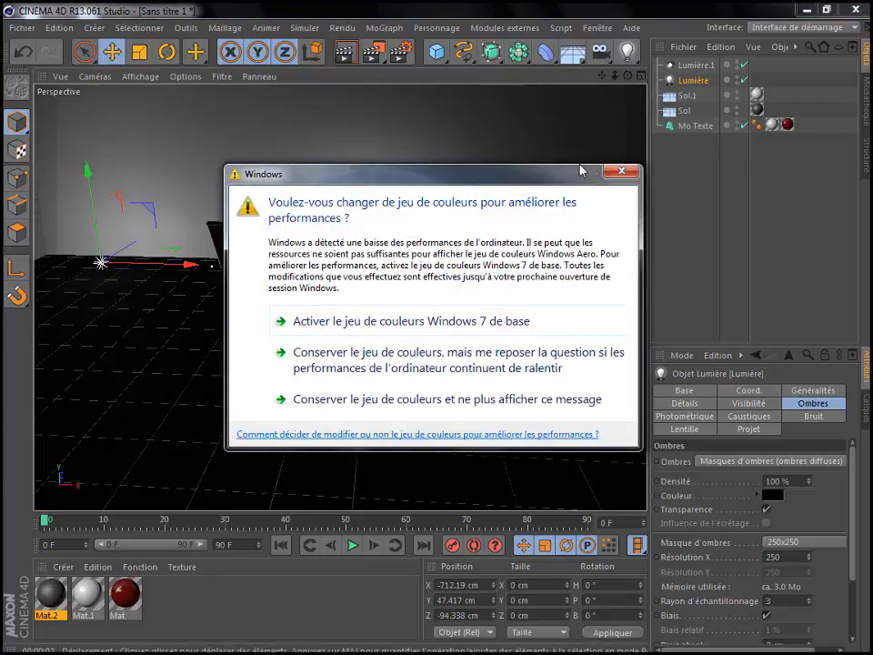
click(623, 173)
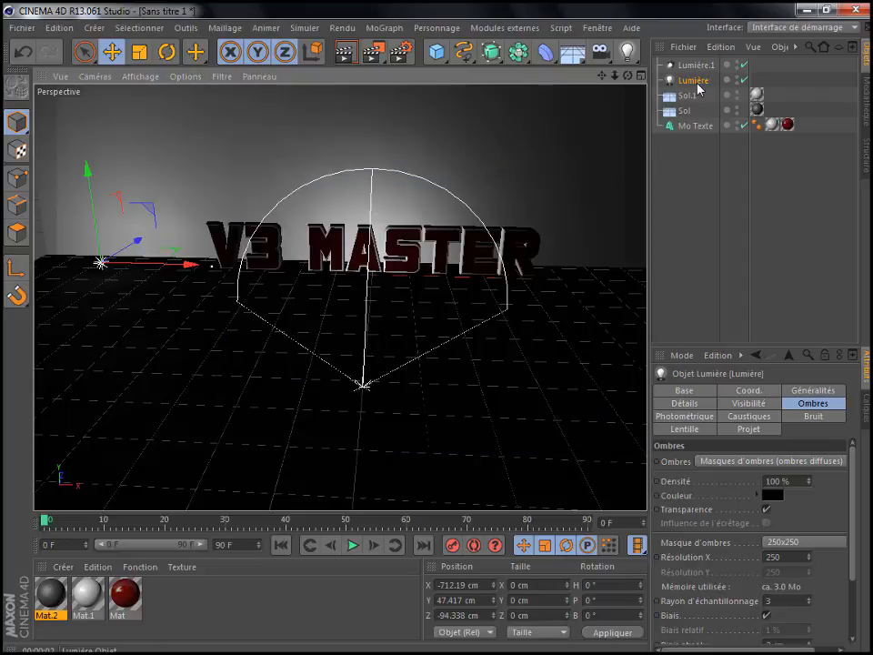
Look through the omni light's photometric, caustics, visibility, general and noise settings, and show its lens effects (Lentille) in a wider pane
click(671, 408)
click(673, 419)
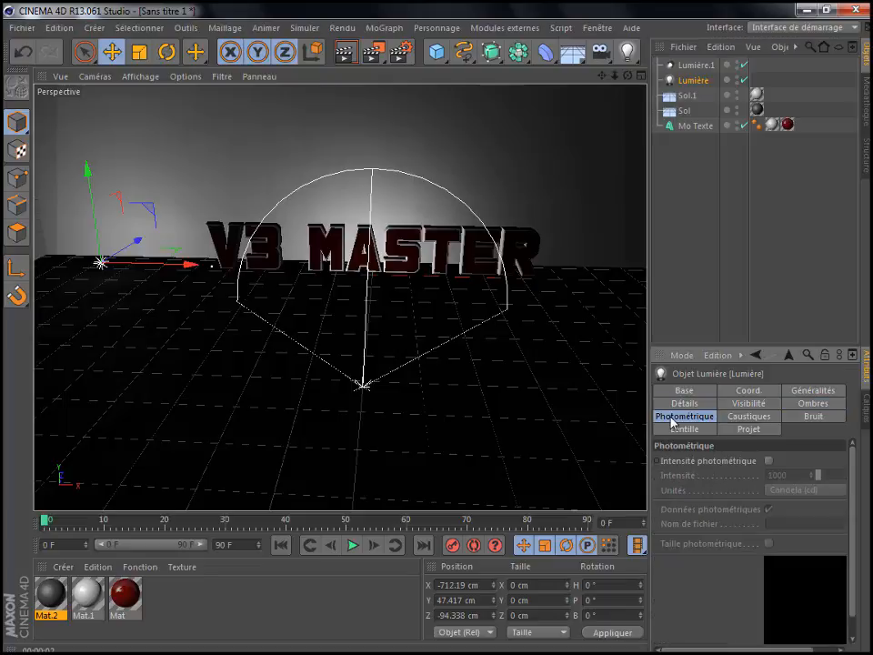
click(751, 418)
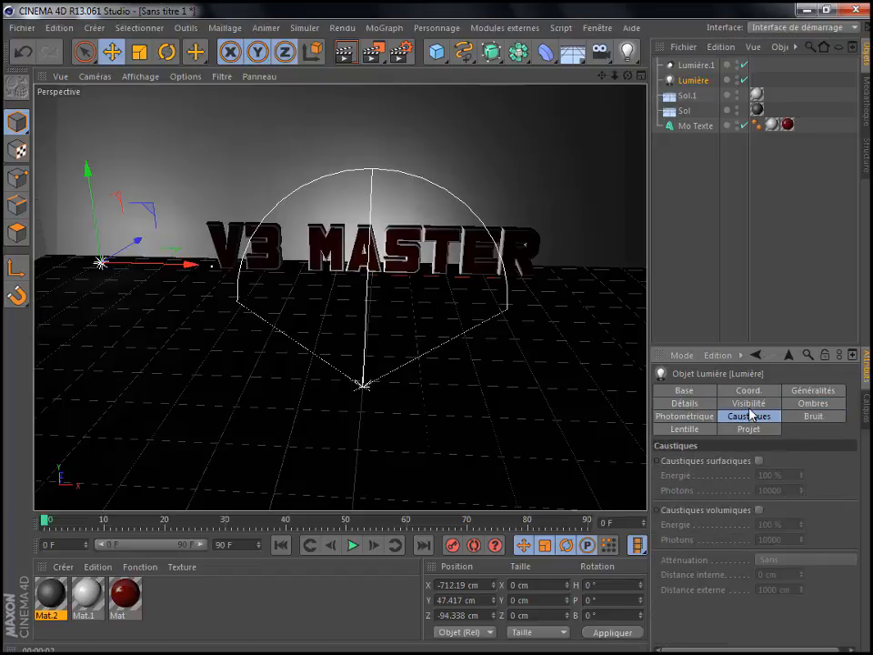
click(750, 403)
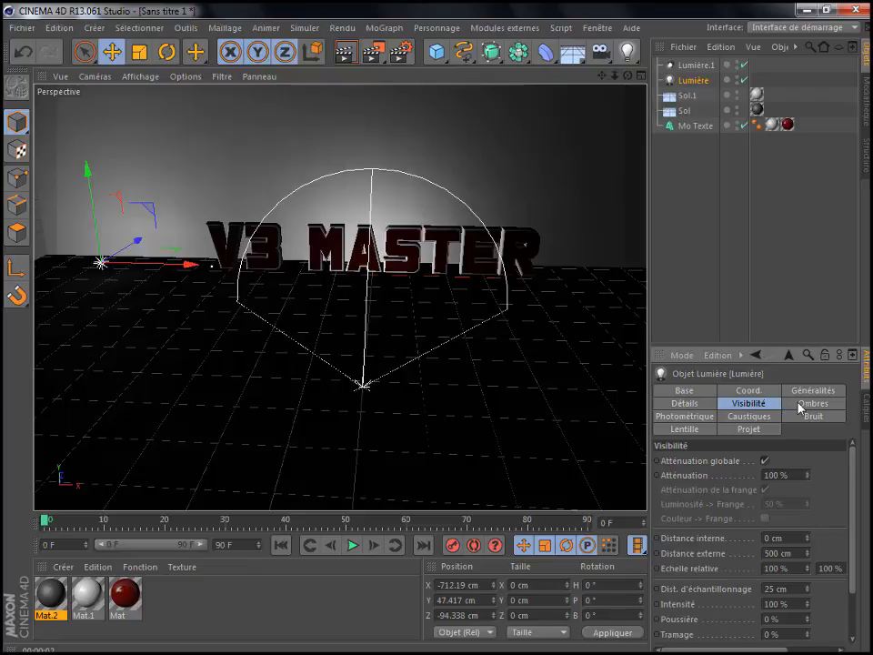
click(802, 406)
click(808, 393)
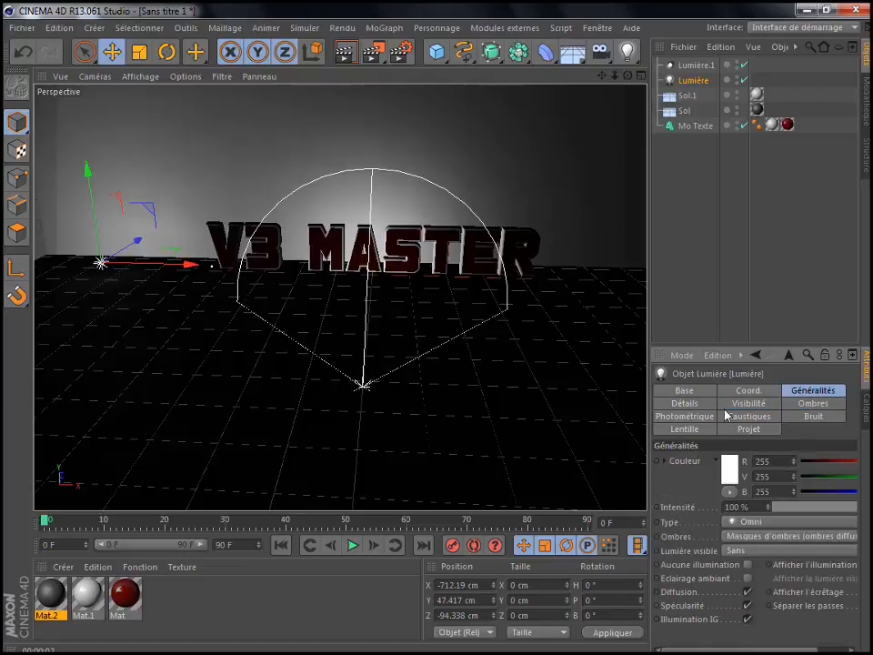
click(809, 418)
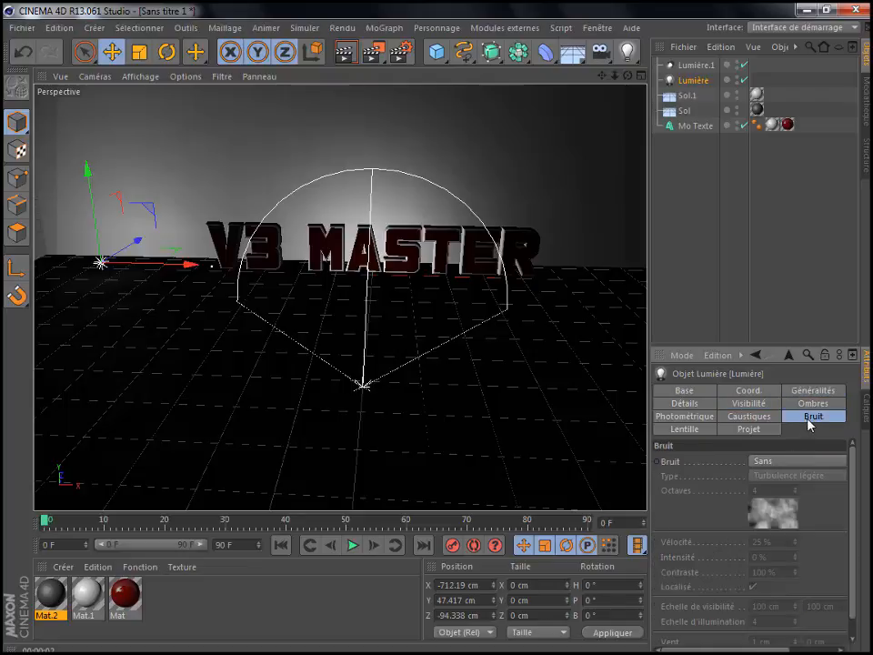
click(751, 430)
click(677, 431)
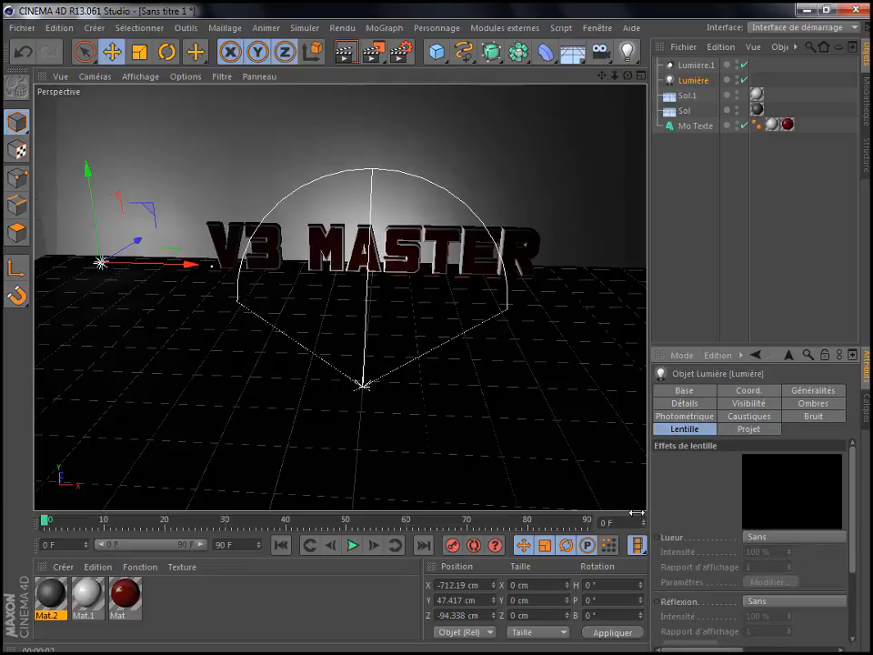
drag(645, 555, 592, 555)
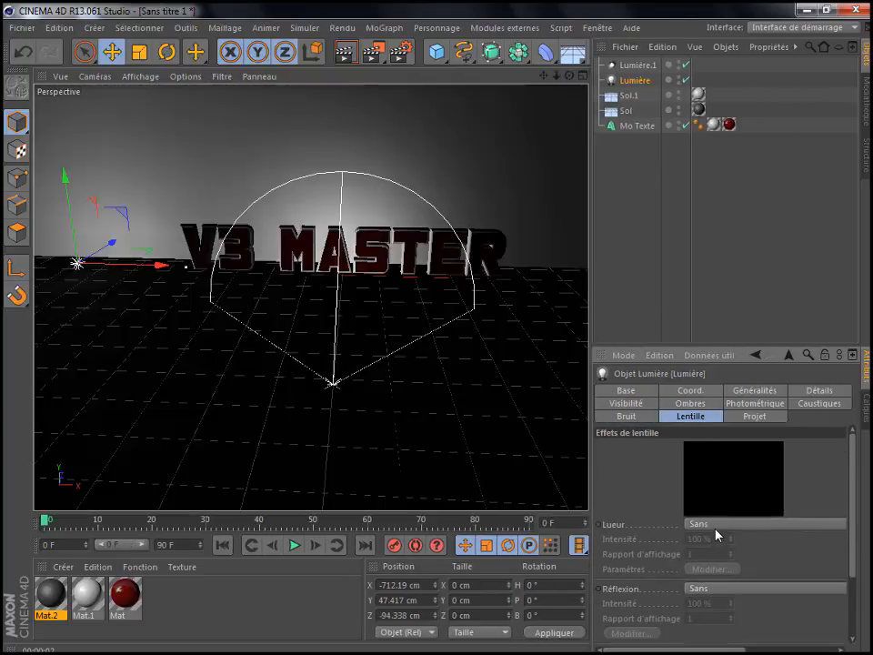
Try the Projecteur glow on the omni light's lens effects and set the glow (Lueur) to Grand angle
click(717, 534)
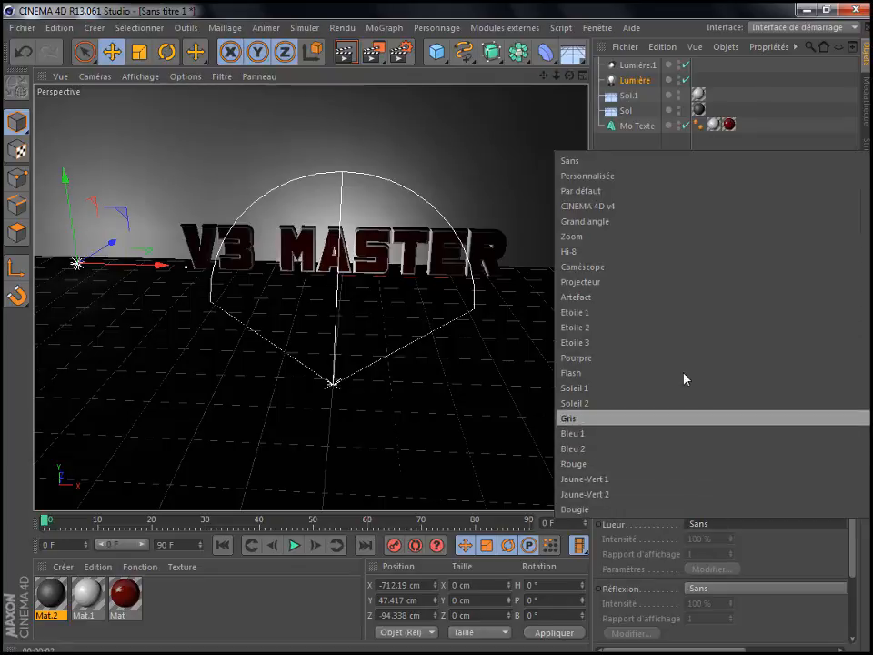
click(596, 283)
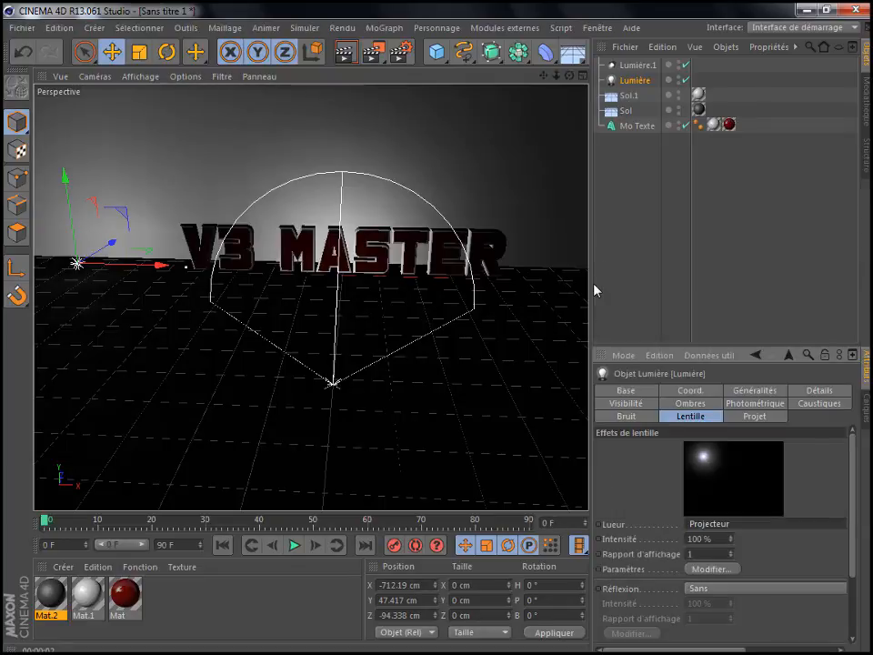
click(715, 524)
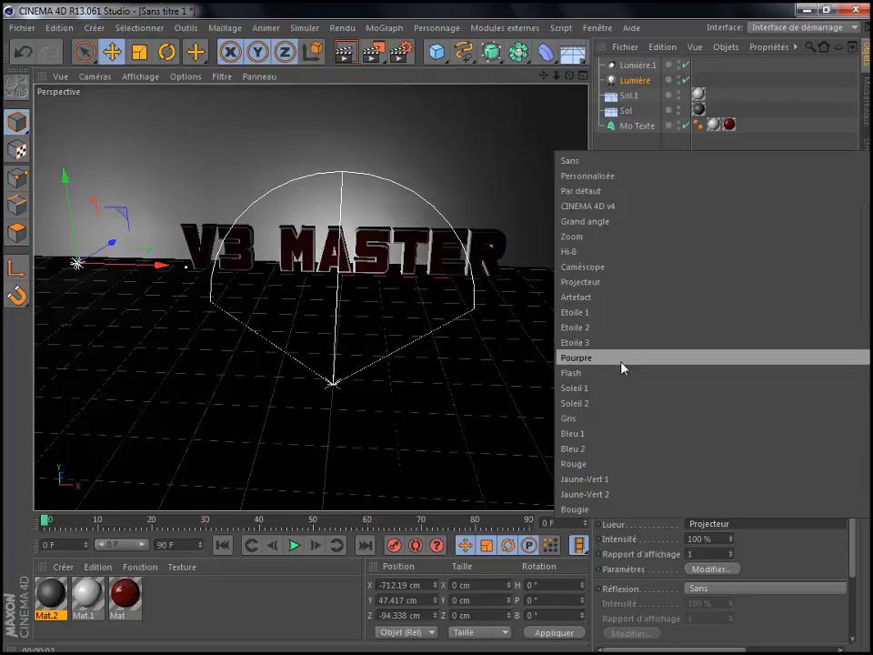
click(599, 225)
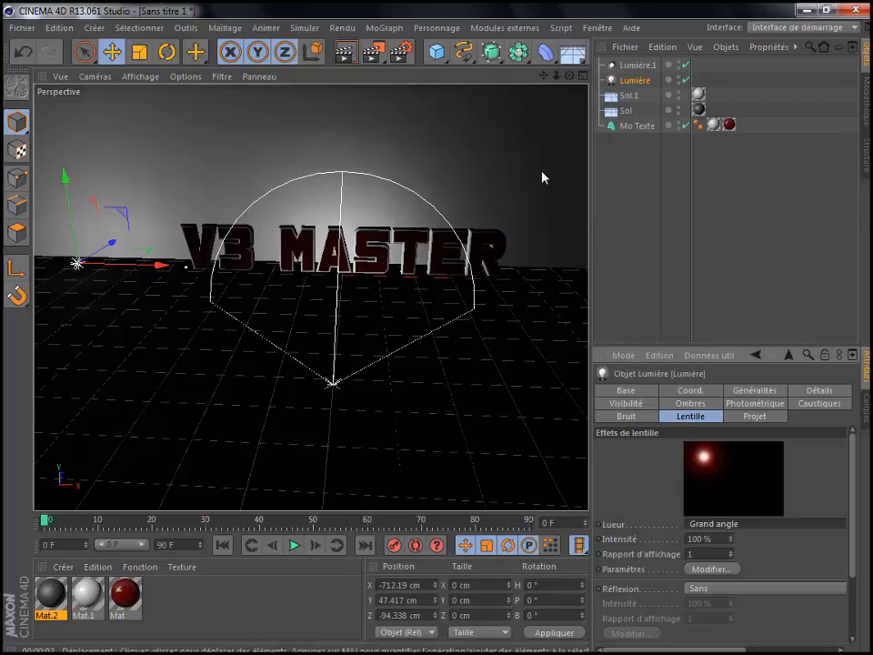
Raise the omni light above the V3 to about X -558 cm and Y 264 cm, and render the active view
drag(69, 176, 113, 115)
drag(137, 183, 202, 181)
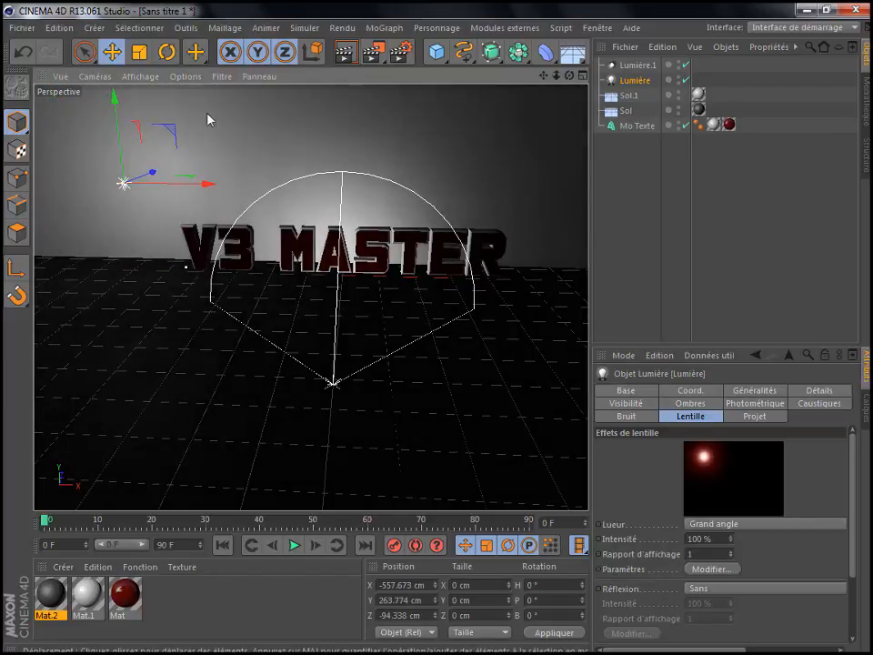
mouse_move(570, 77)
mouse_down()
mouse_move(586, 46)
mouse_move(505, 111)
mouse_up()
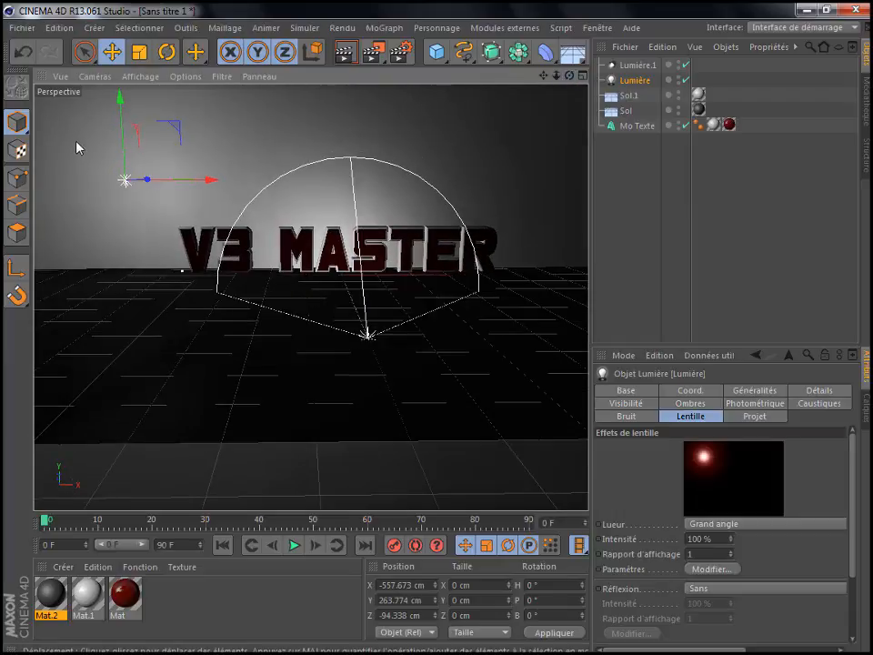
click(353, 56)
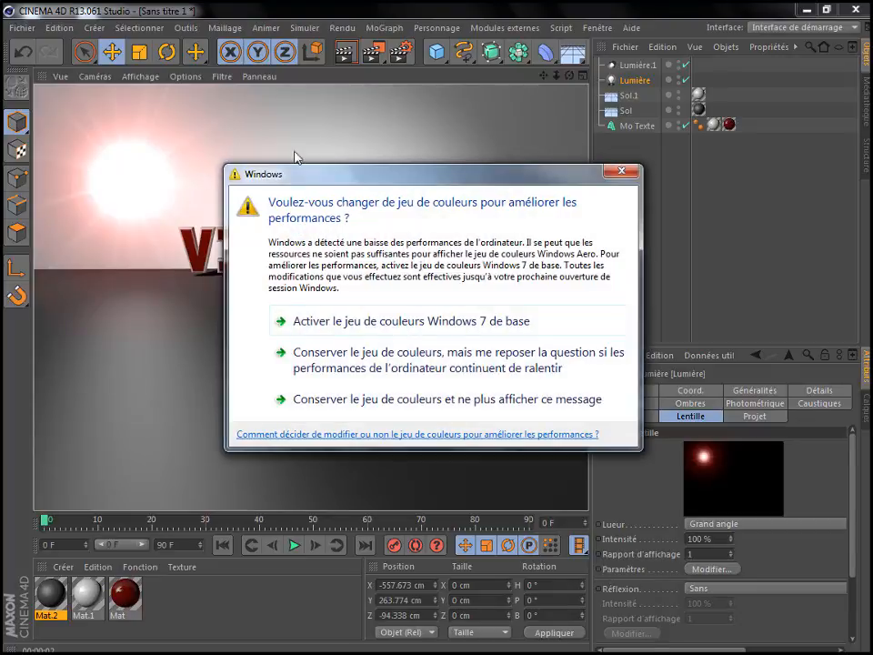
click(611, 168)
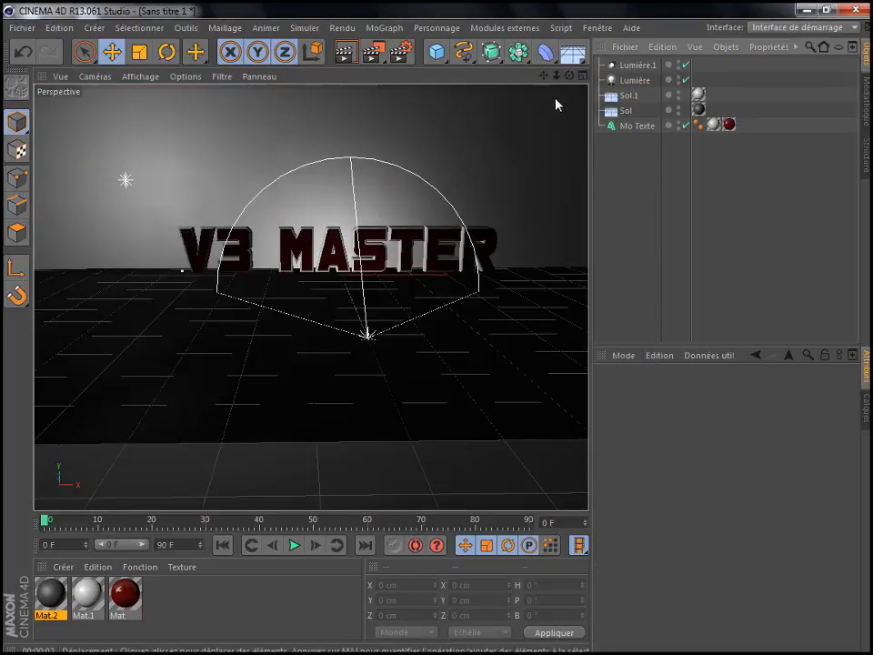
Open the render settings and review the output presets, then minimize the settings window
mouse_move(569, 76)
mouse_down()
mouse_move(568, 100)
mouse_move(571, 81)
mouse_up()
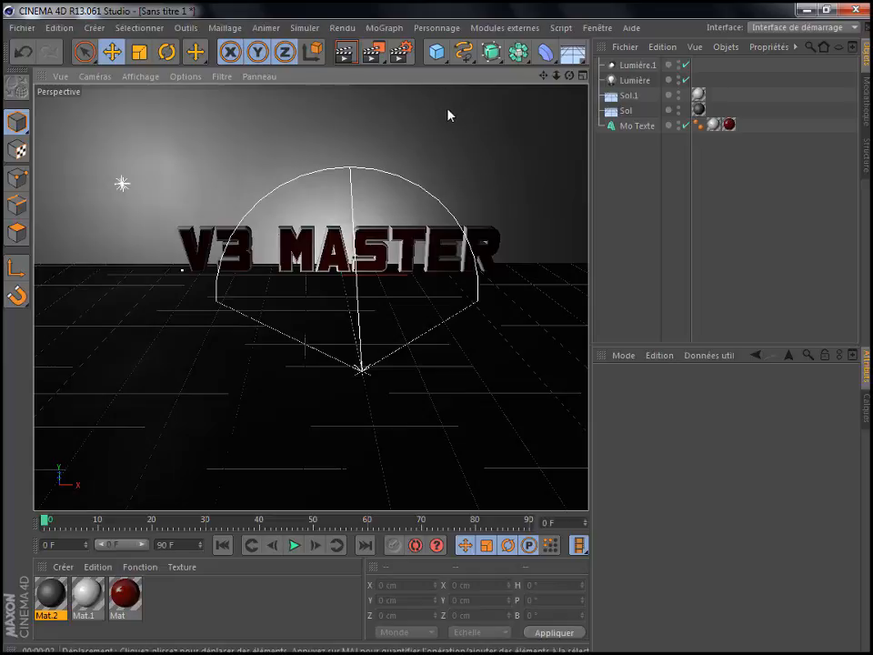
click(400, 53)
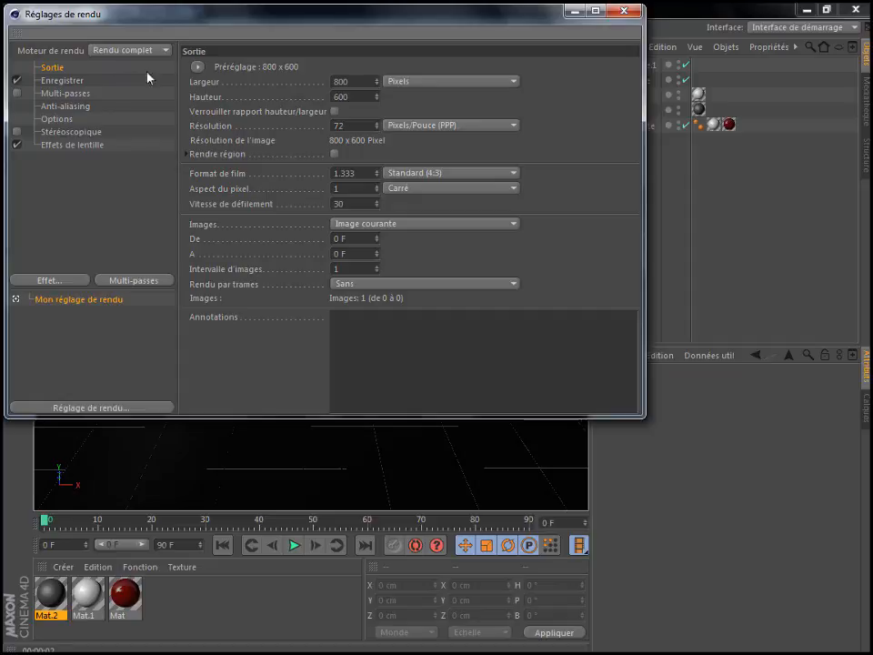
click(199, 67)
click(199, 67)
click(566, 13)
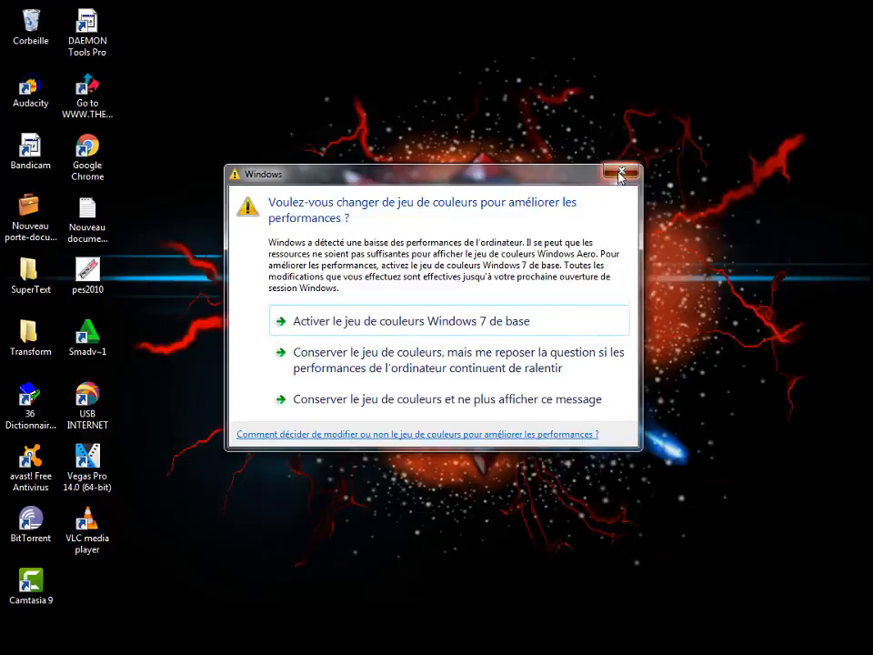
Dismiss the Windows colour-scheme prompt and check the screen resolution in the Windows display settings
click(618, 172)
right_click(462, 119)
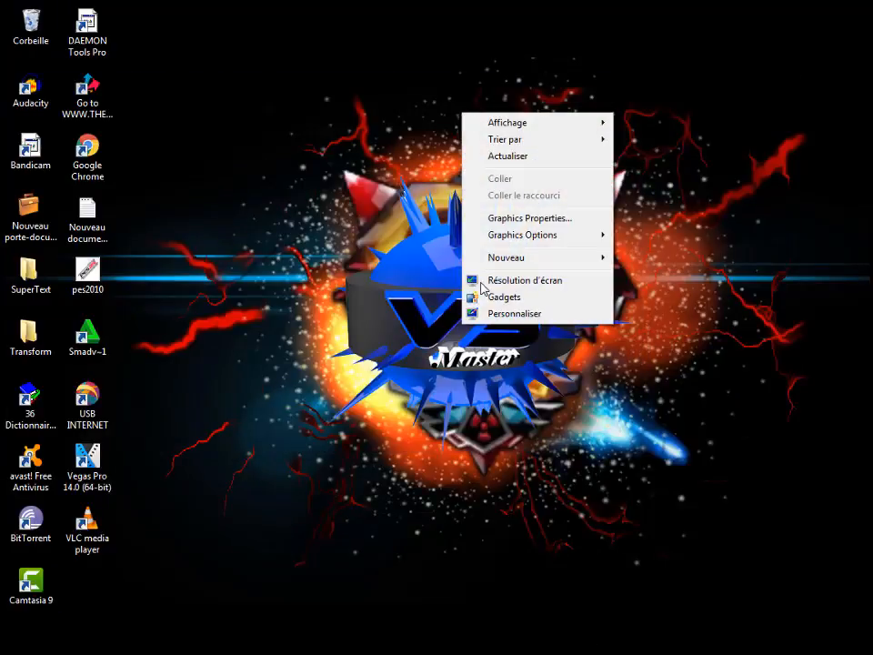
click(514, 314)
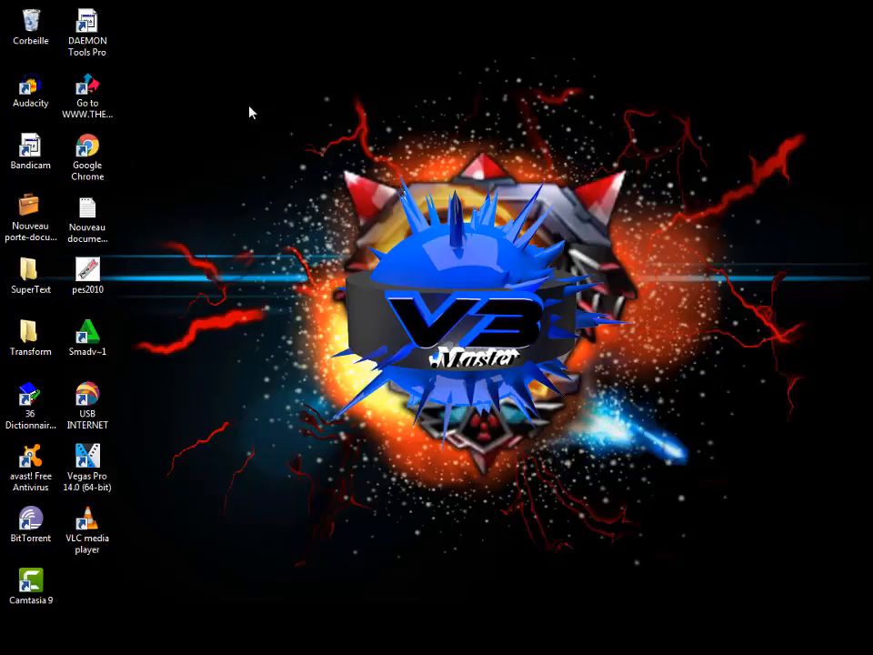
right_click(250, 111)
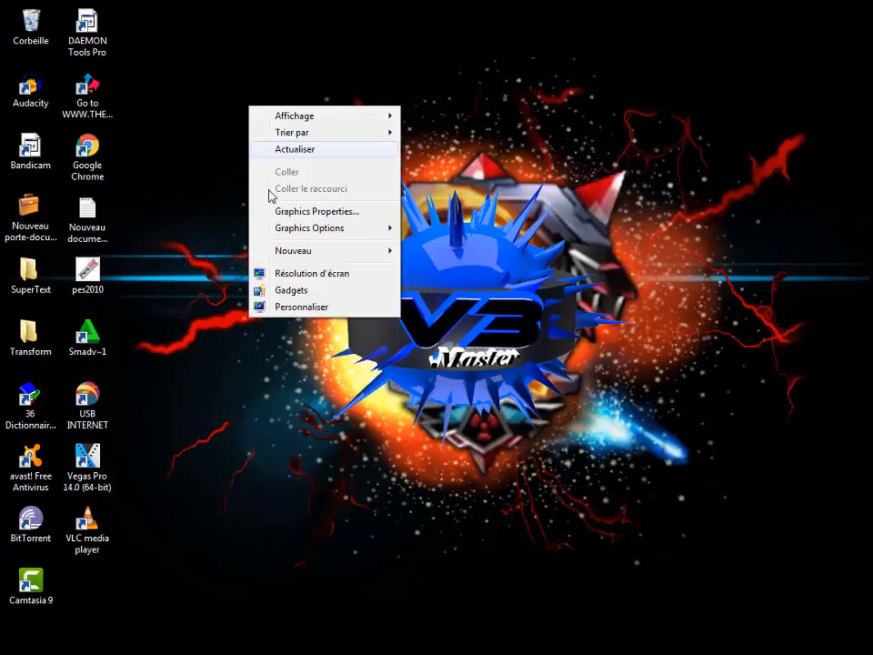
click(310, 275)
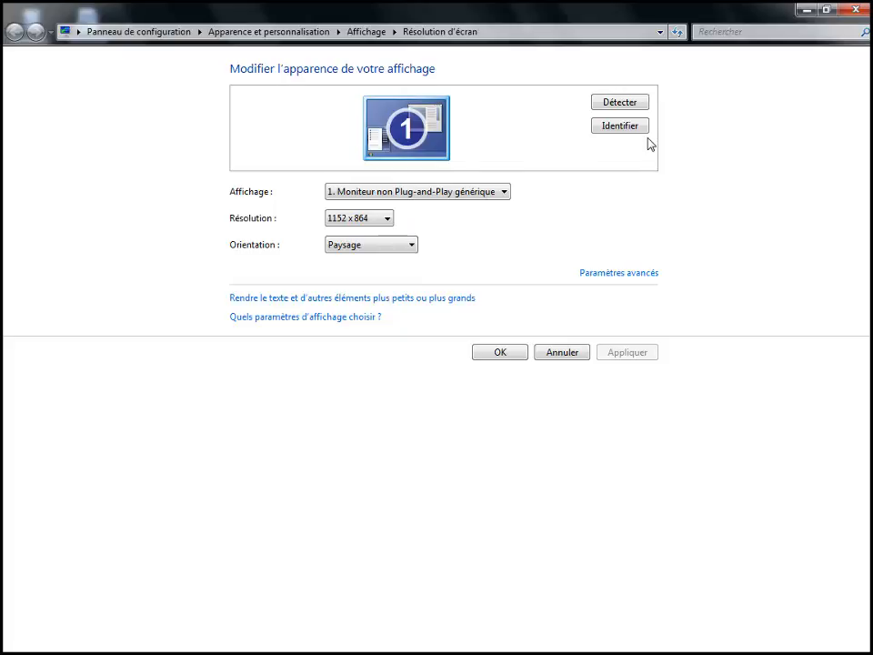
click(806, 11)
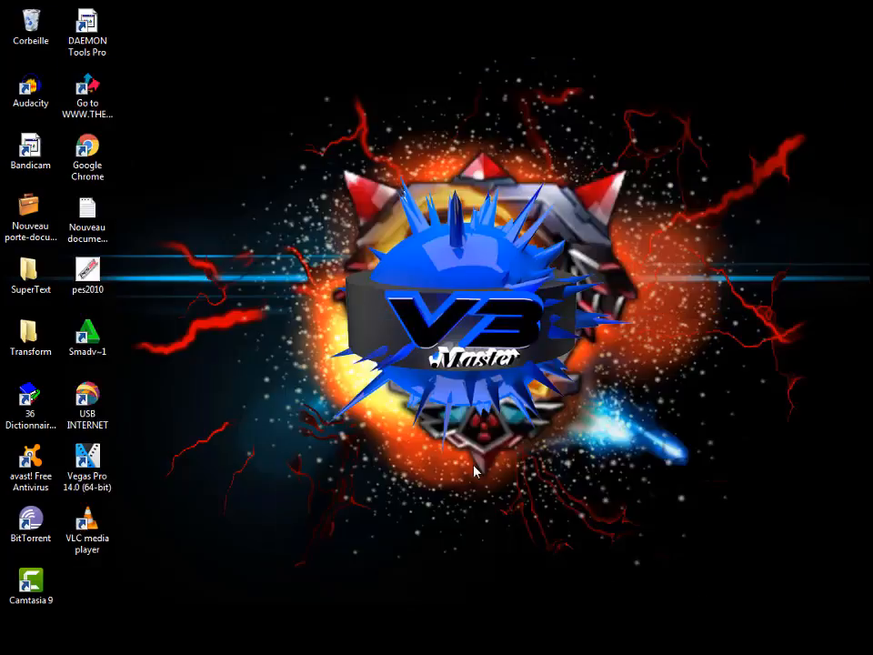
Return to the render settings and set the output size to 1152 pixels wide by 864 pixels high
click(307, 646)
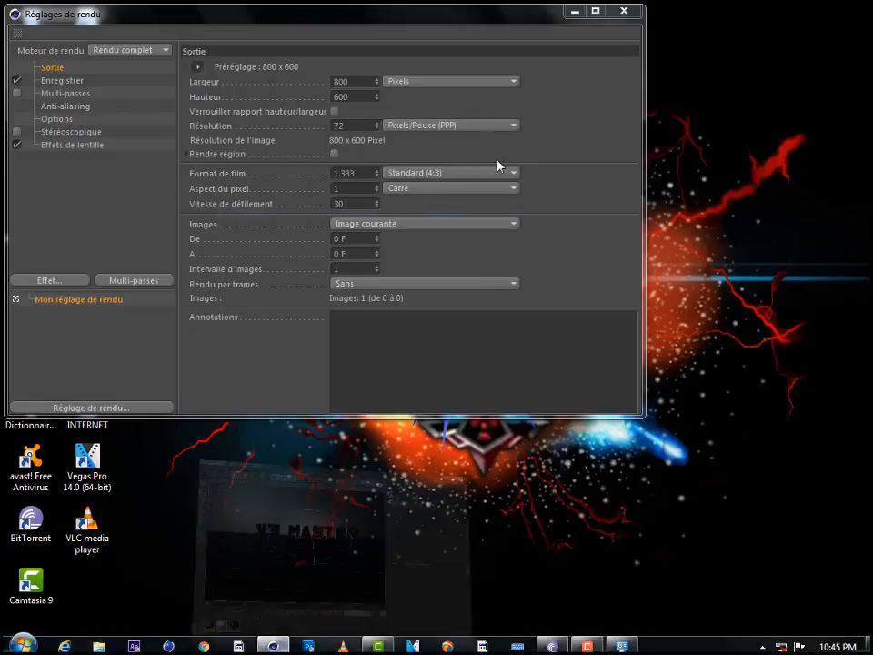
double_click(352, 81)
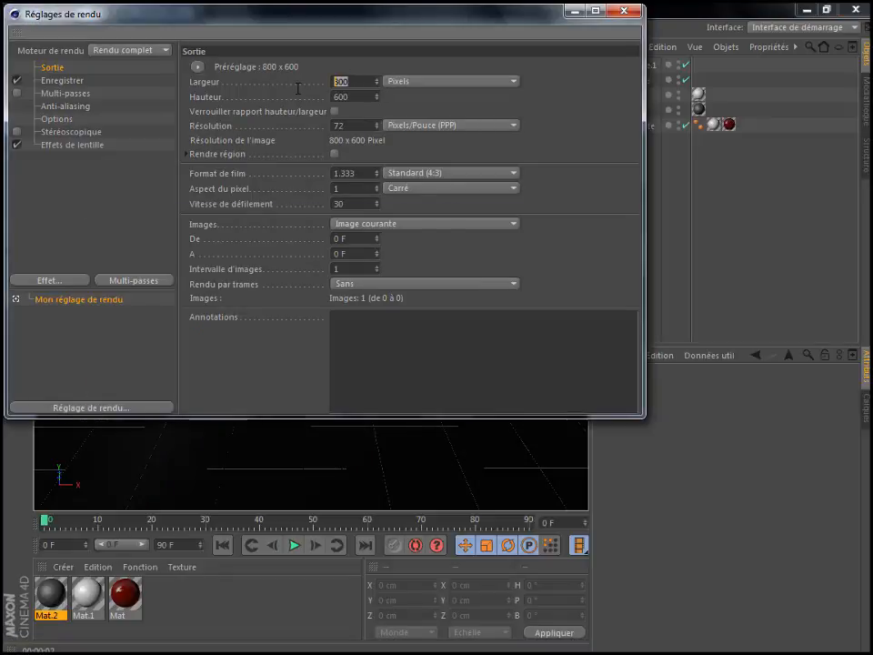
text(1152)
double_click(347, 97)
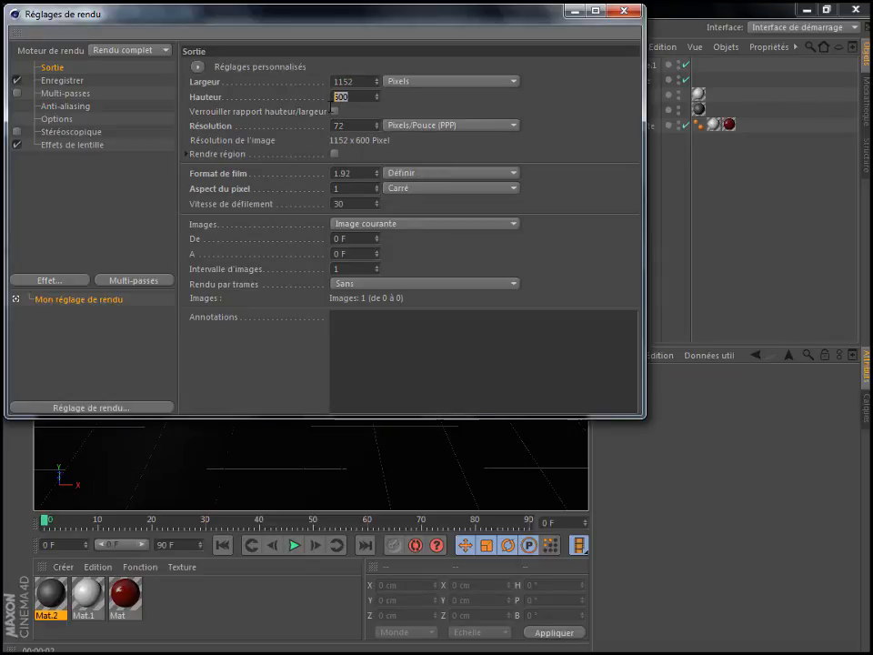
text(864)
Set the render's save path to a file named MASTER at the root of drive Jamais (E:)
click(77, 82)
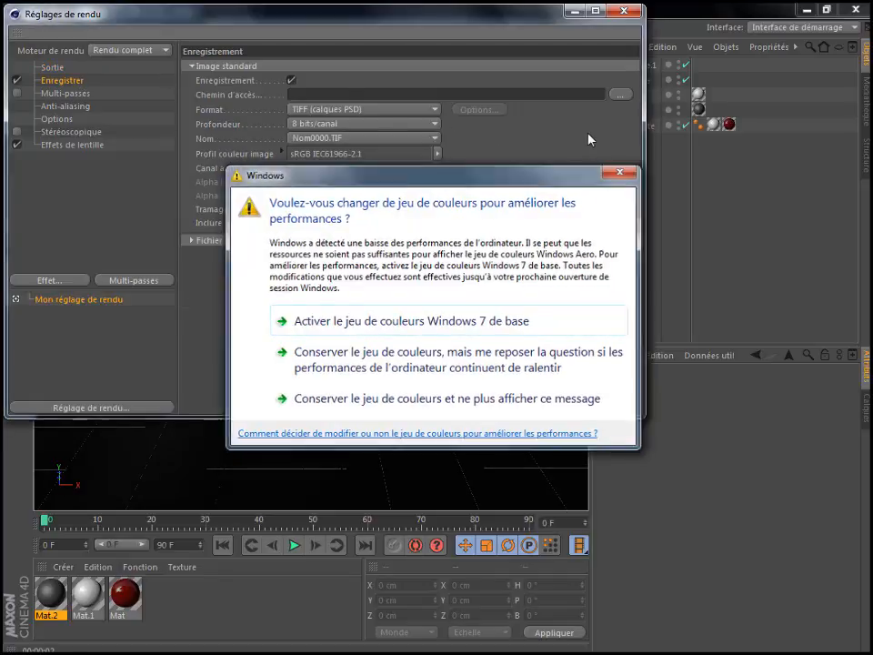
click(620, 96)
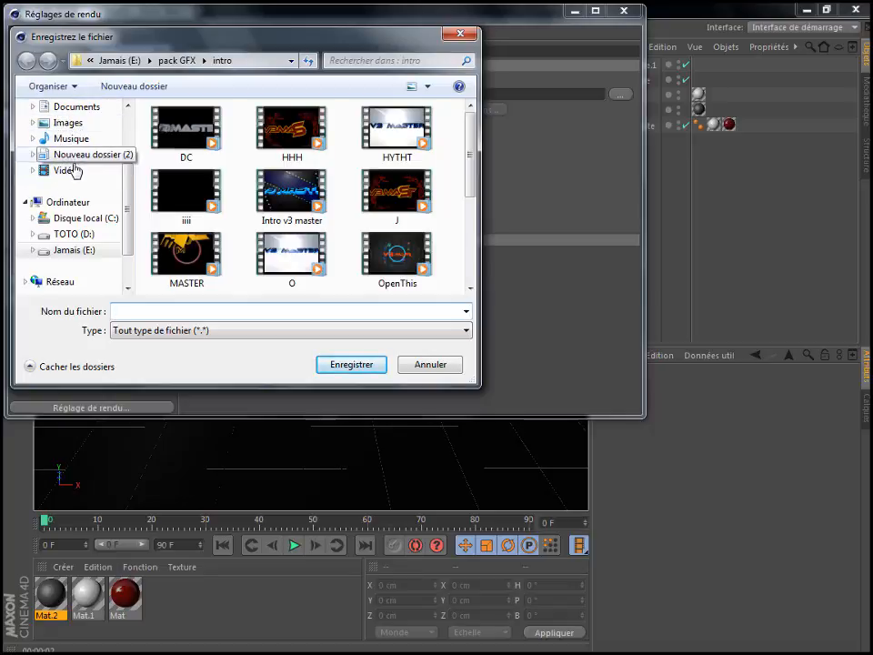
click(61, 250)
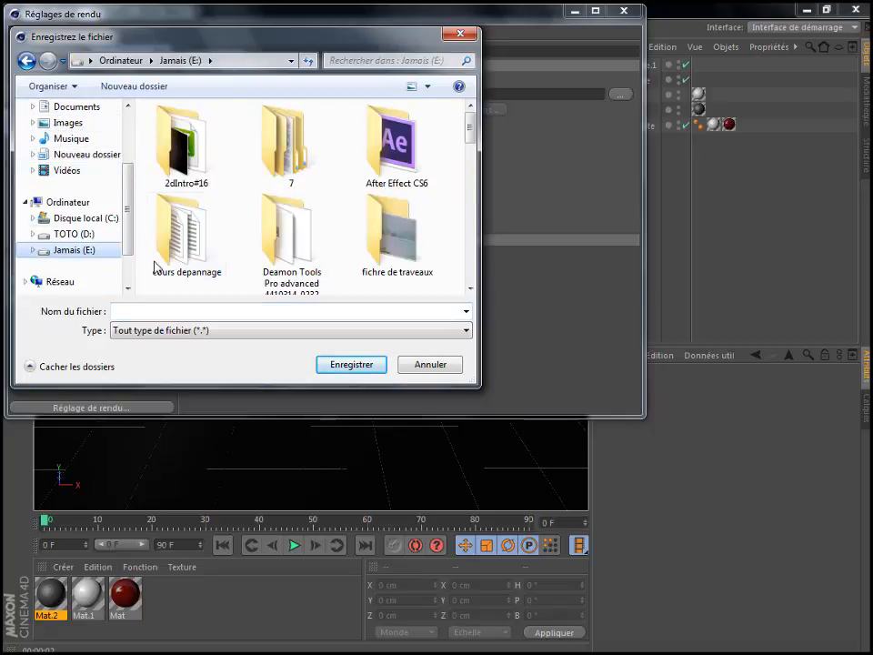
click(316, 315)
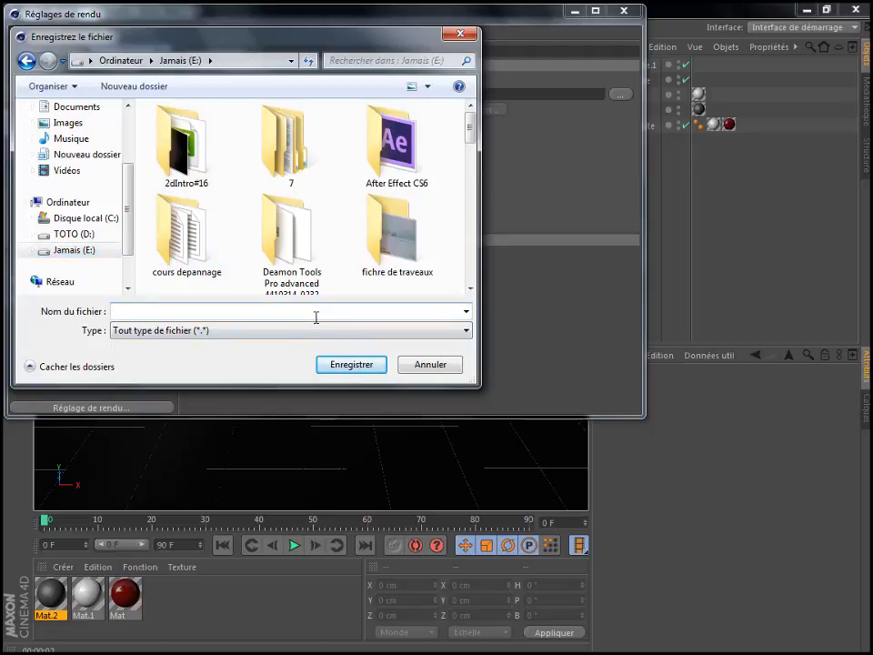
text(MASTER)
click(358, 368)
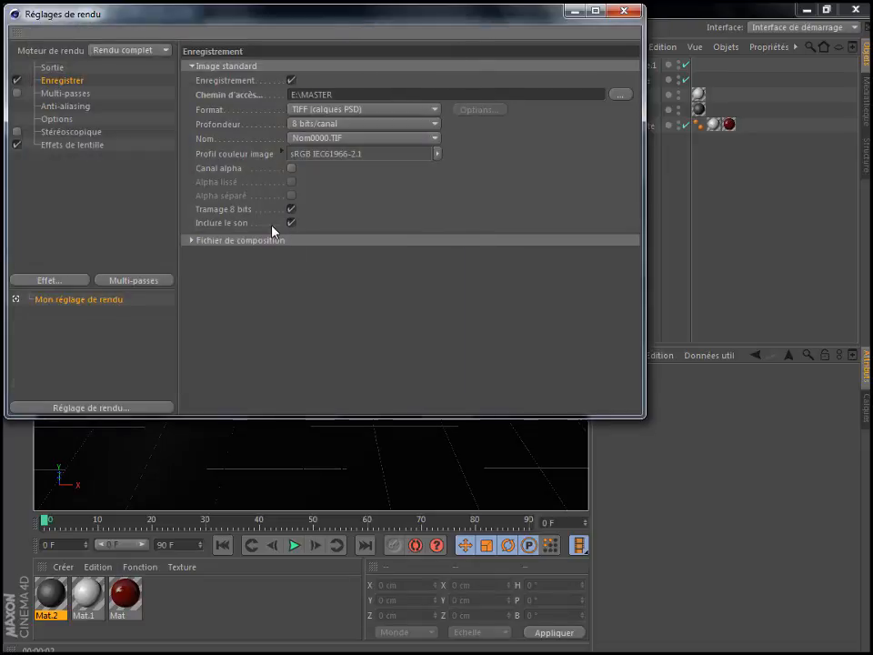
Set the saved image format to JPEG and toggle the Canal alpha option
click(331, 111)
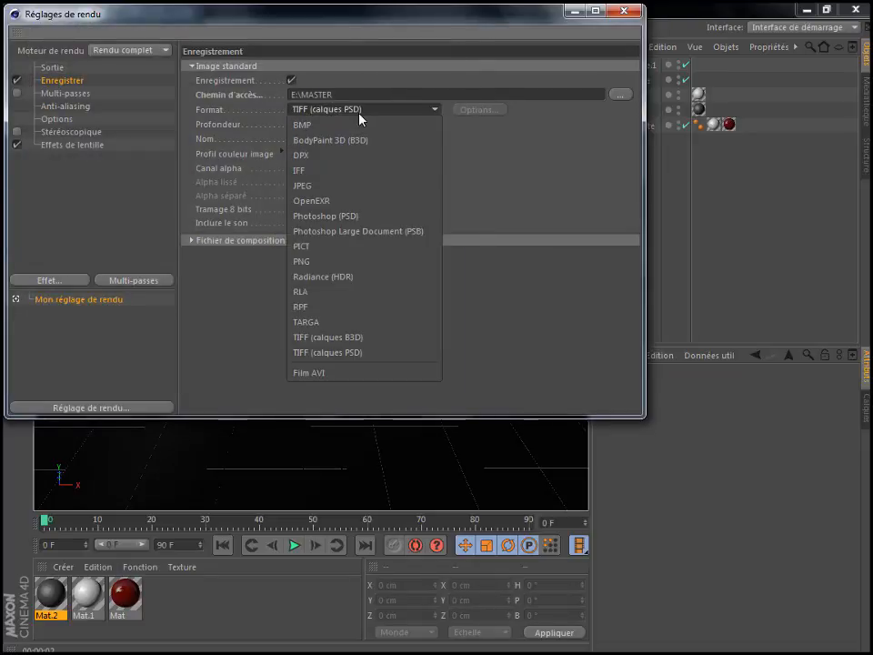
click(336, 186)
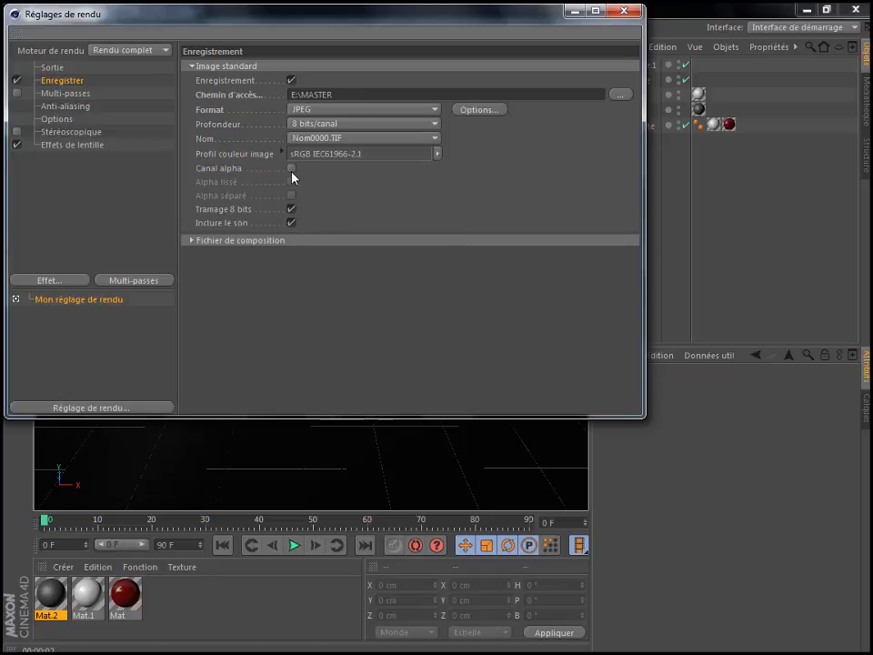
click(291, 169)
Set the render's anti-aliasing to Au mieux with a maximum level of 2x2
click(74, 96)
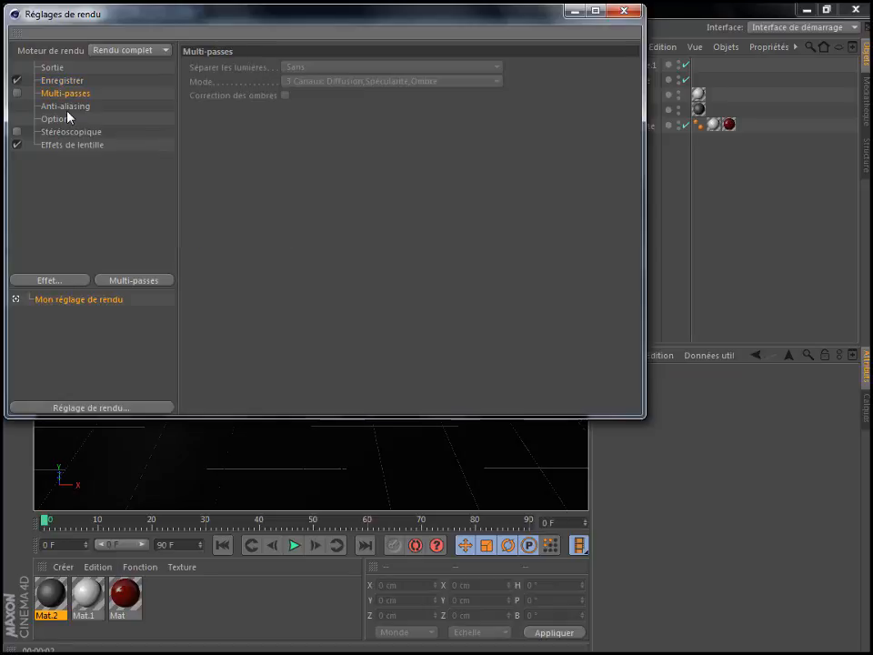
click(65, 106)
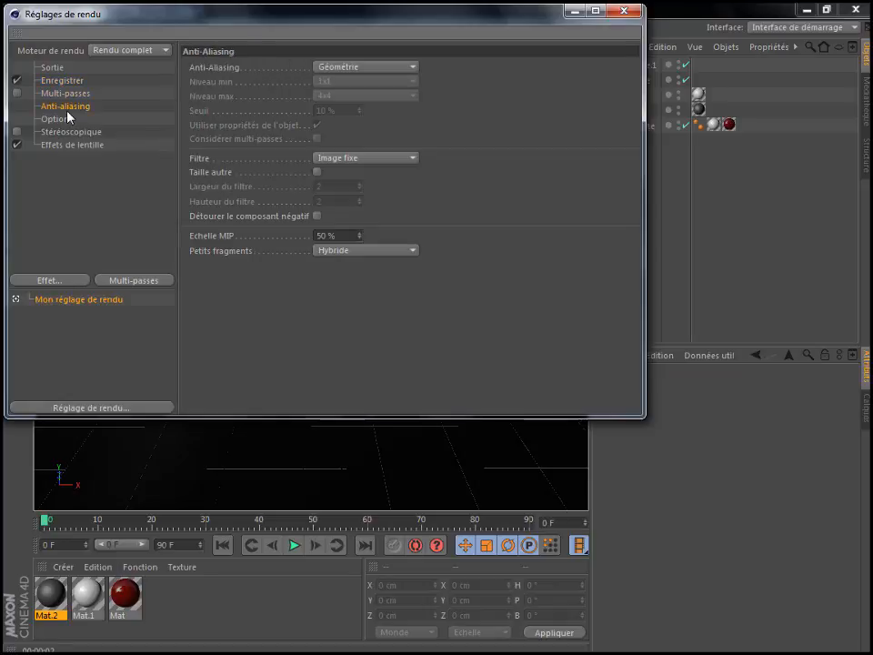
click(323, 69)
click(333, 113)
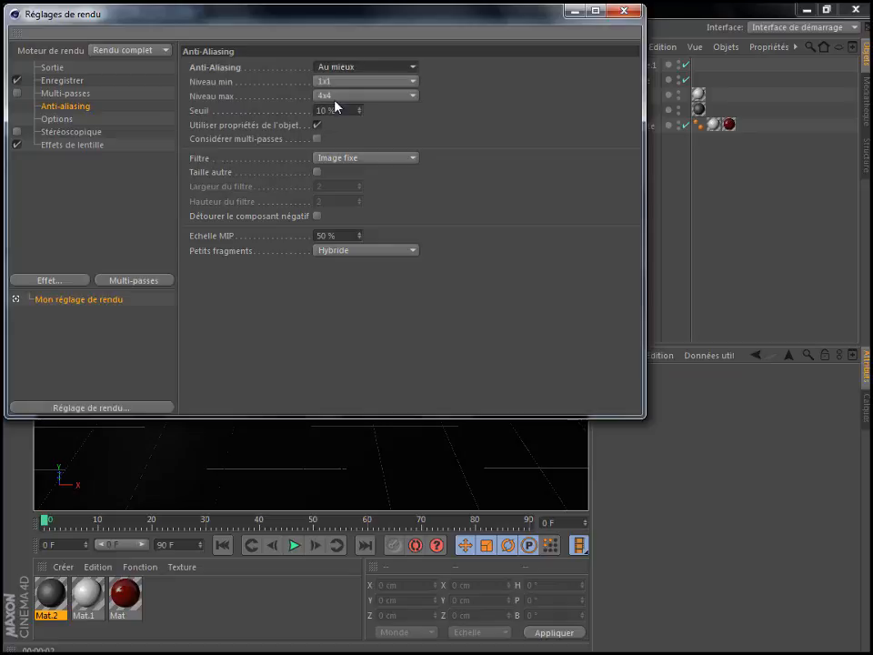
click(334, 96)
click(326, 127)
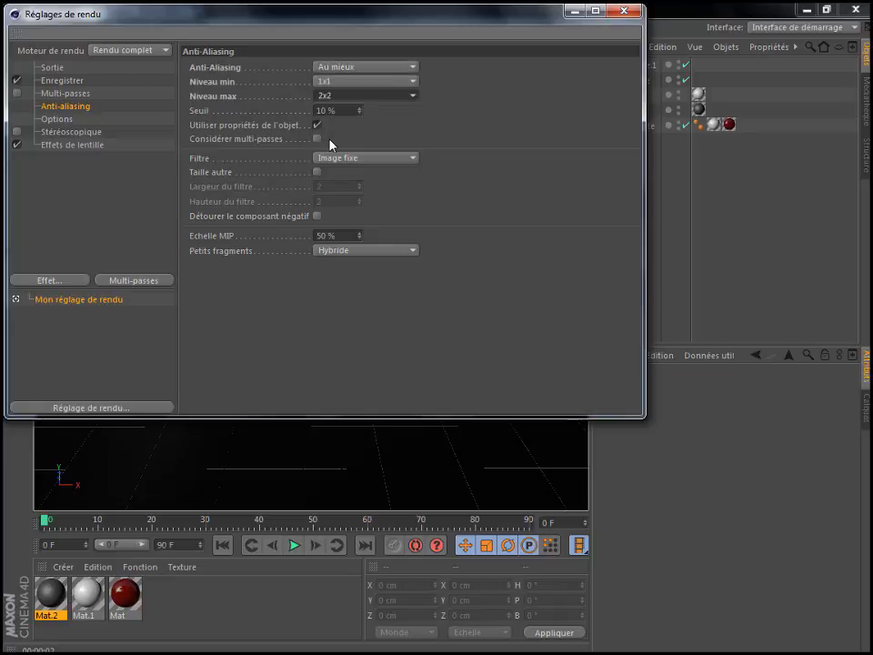
Review the Options, Stéréoscopique and Effets de lentille render settings, then close the settings window
click(60, 119)
click(63, 133)
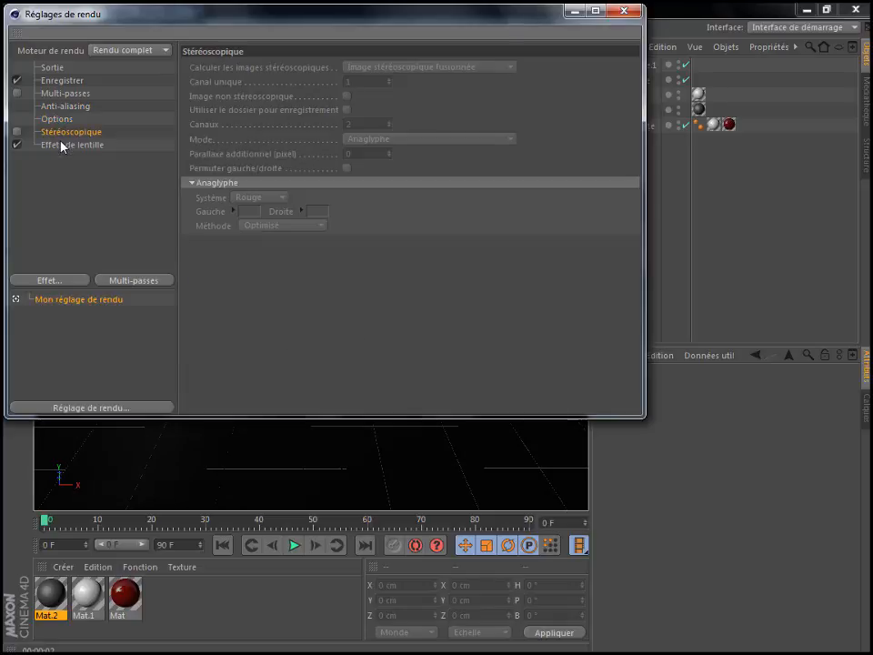
click(63, 144)
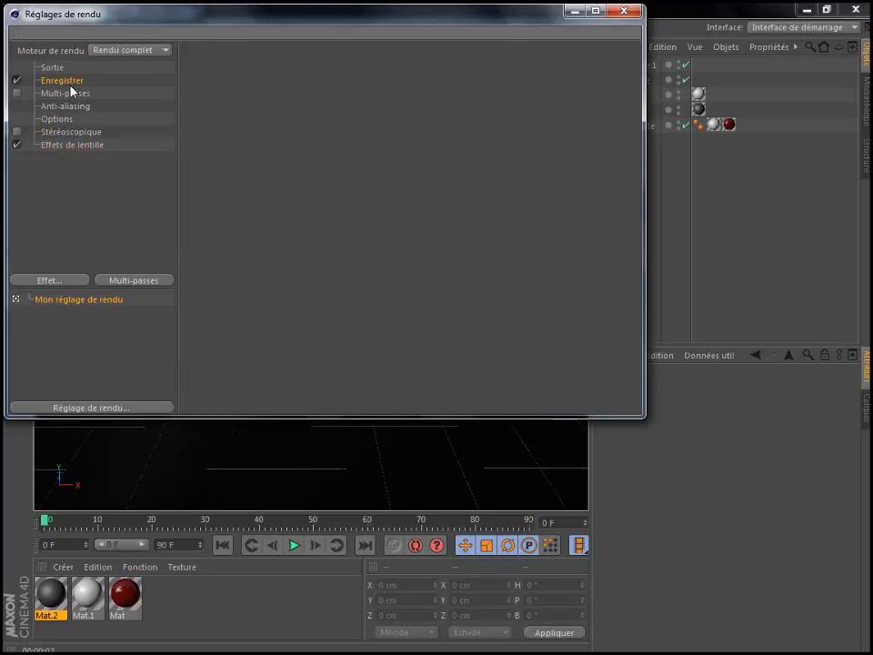
click(82, 133)
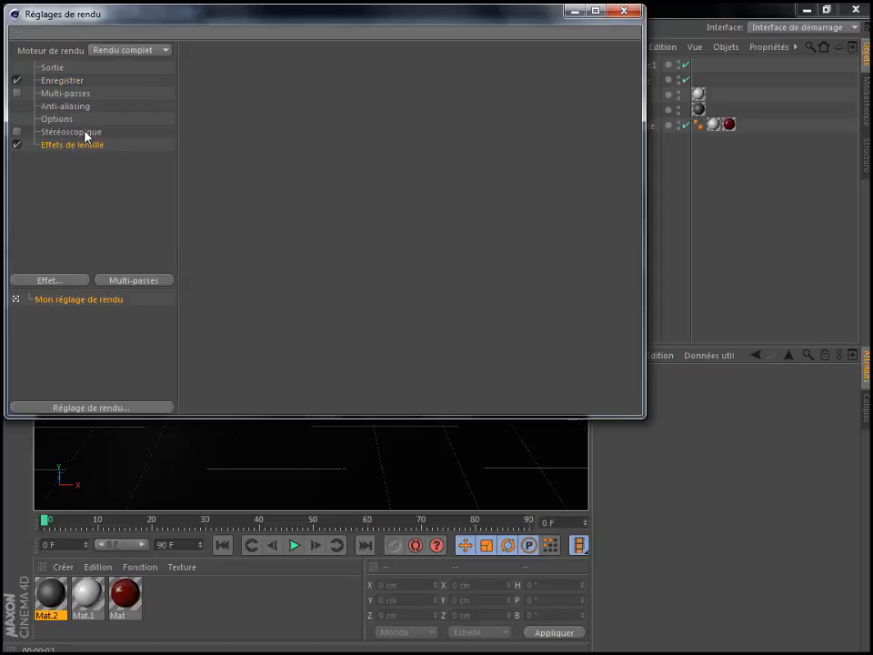
click(624, 13)
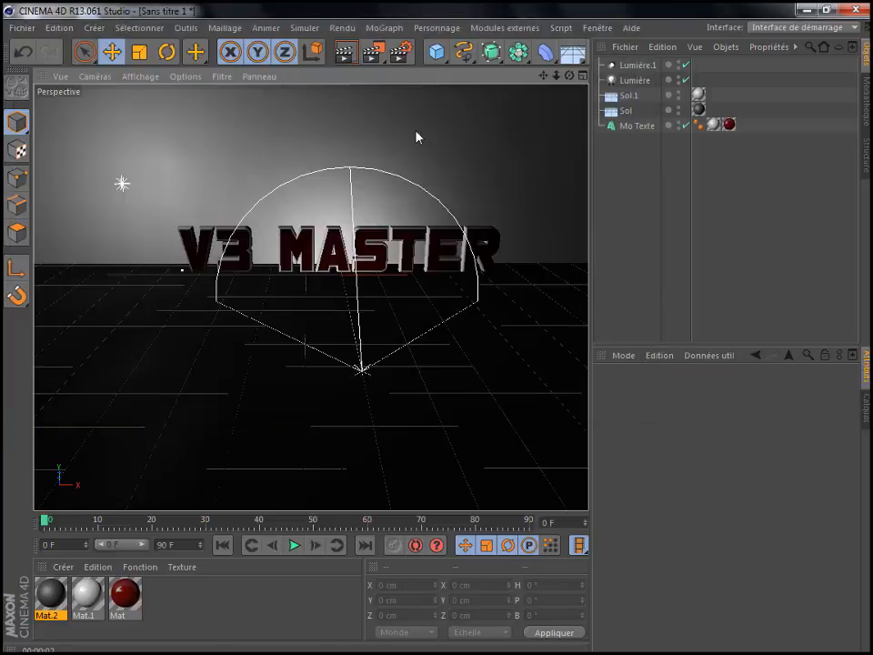
Render the scene to the Visualiseur and shift the finished image to inspect the whole V3 MASTER text
click(376, 52)
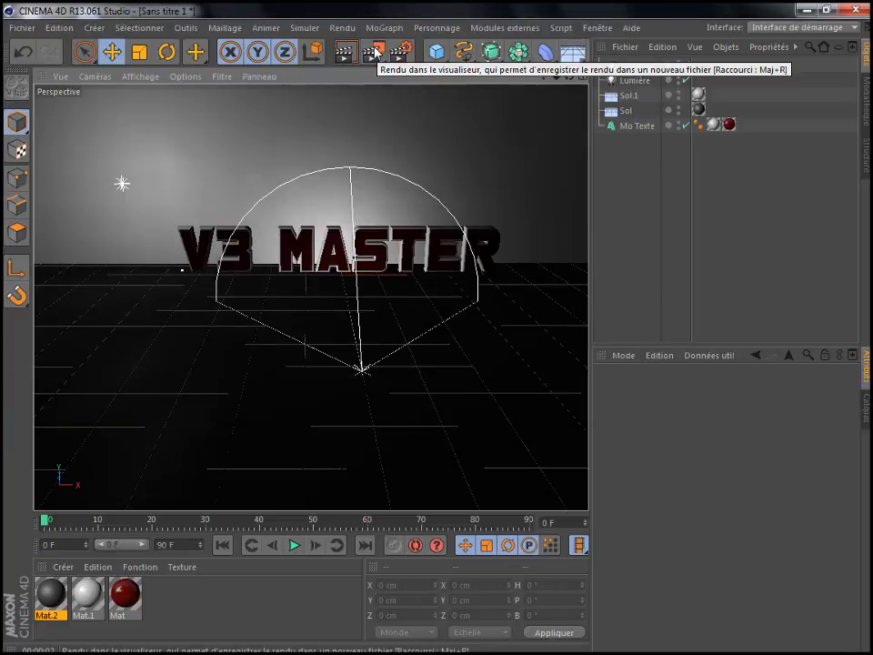
click(374, 52)
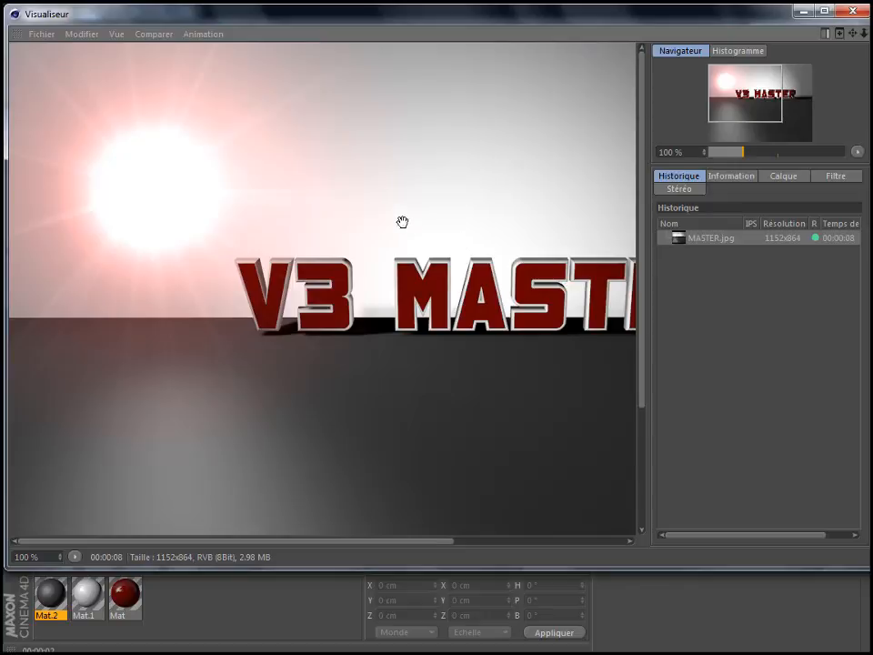
drag(401, 222, 287, 218)
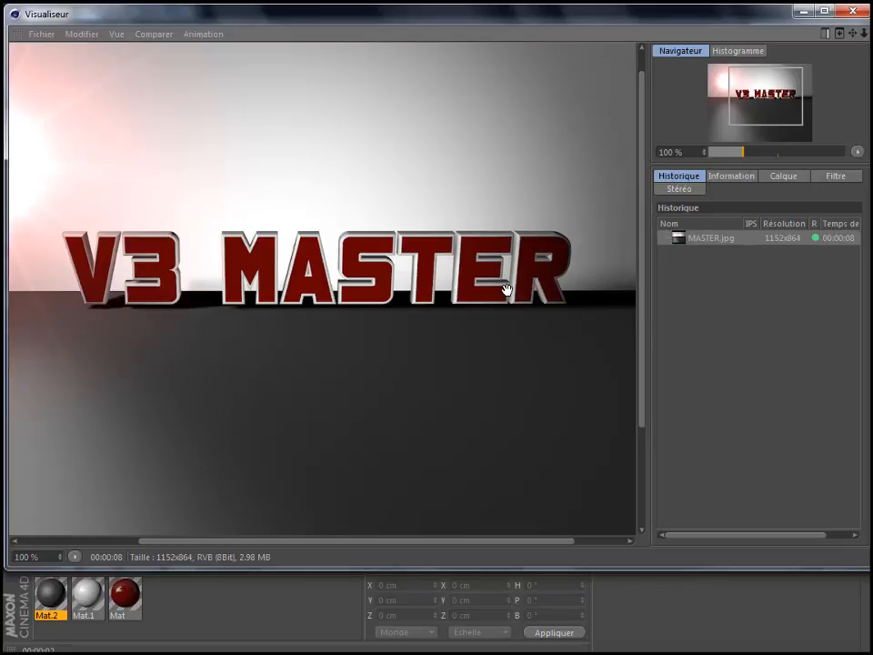
click(612, 167)
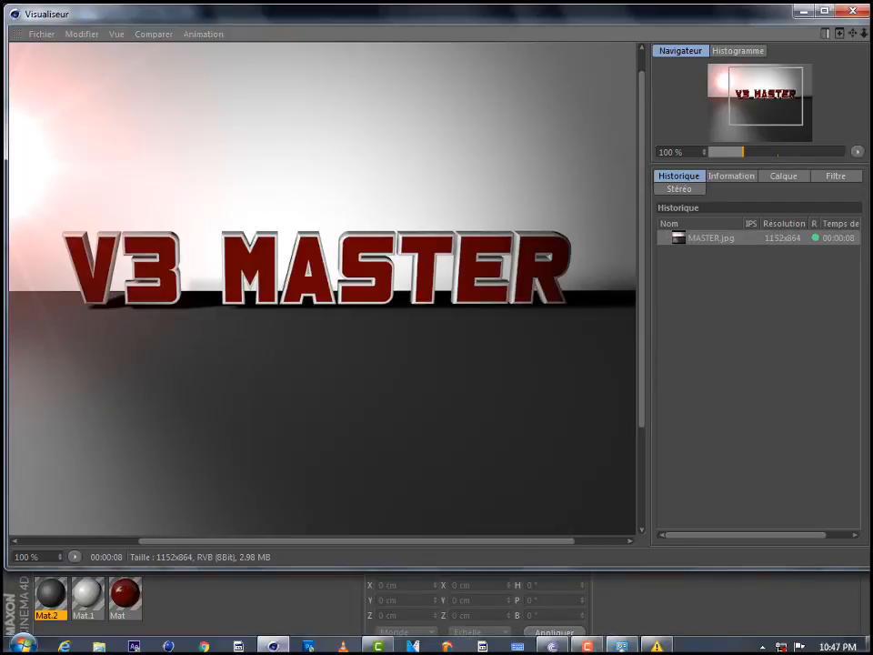
click(590, 646)
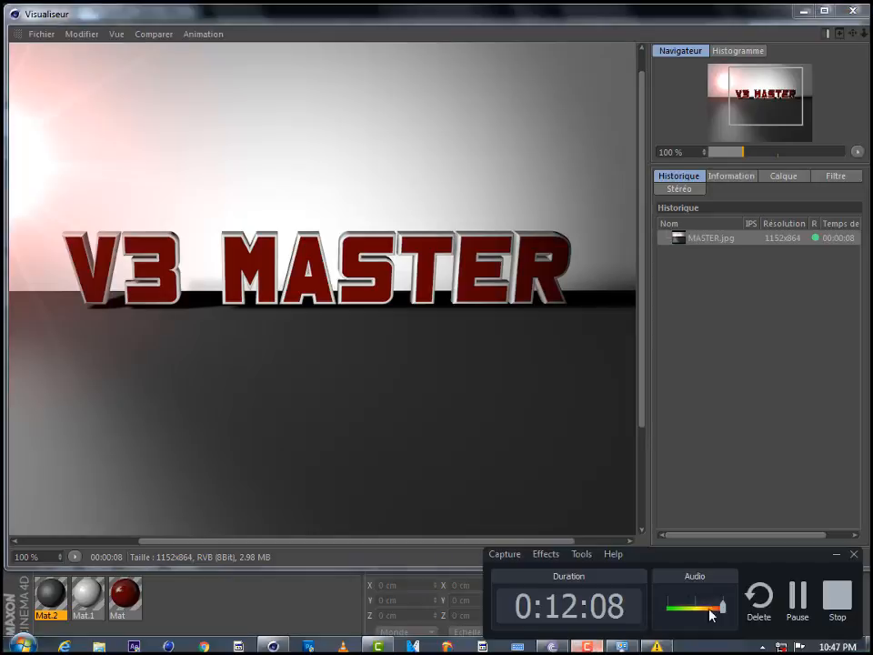